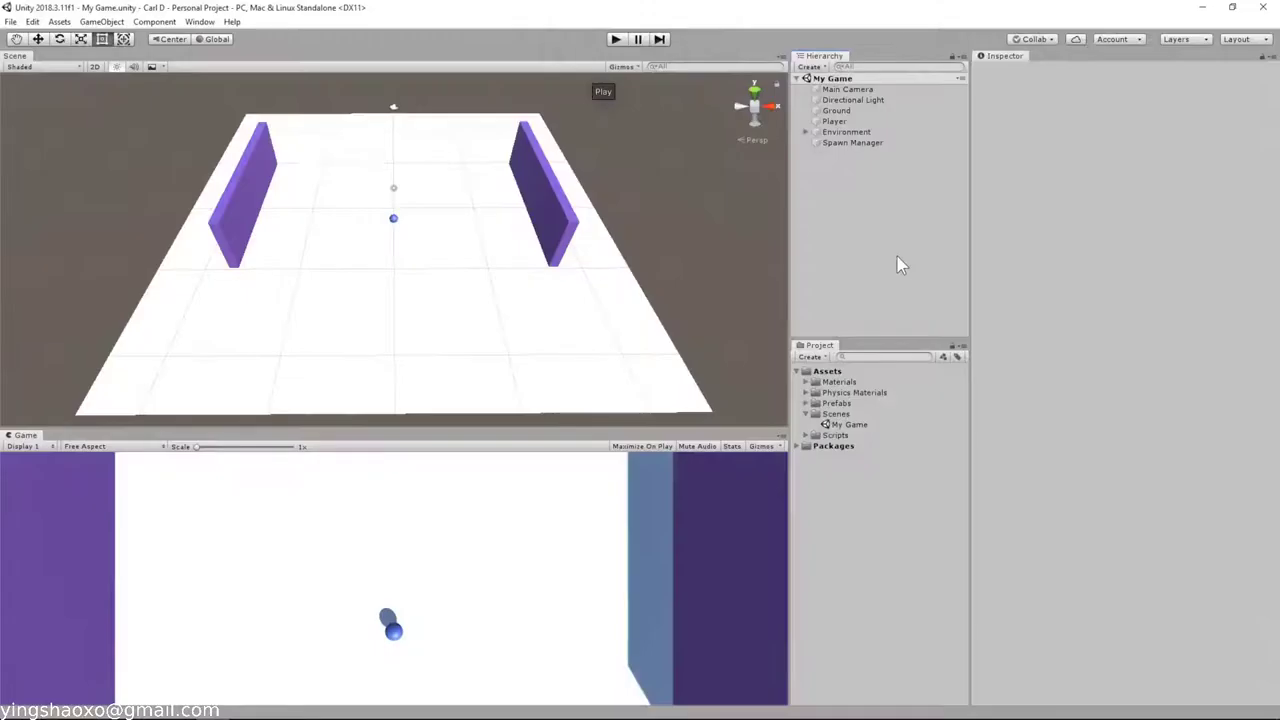
Step: Playtest the current scene briefly and stop the game
left_click(615, 40)
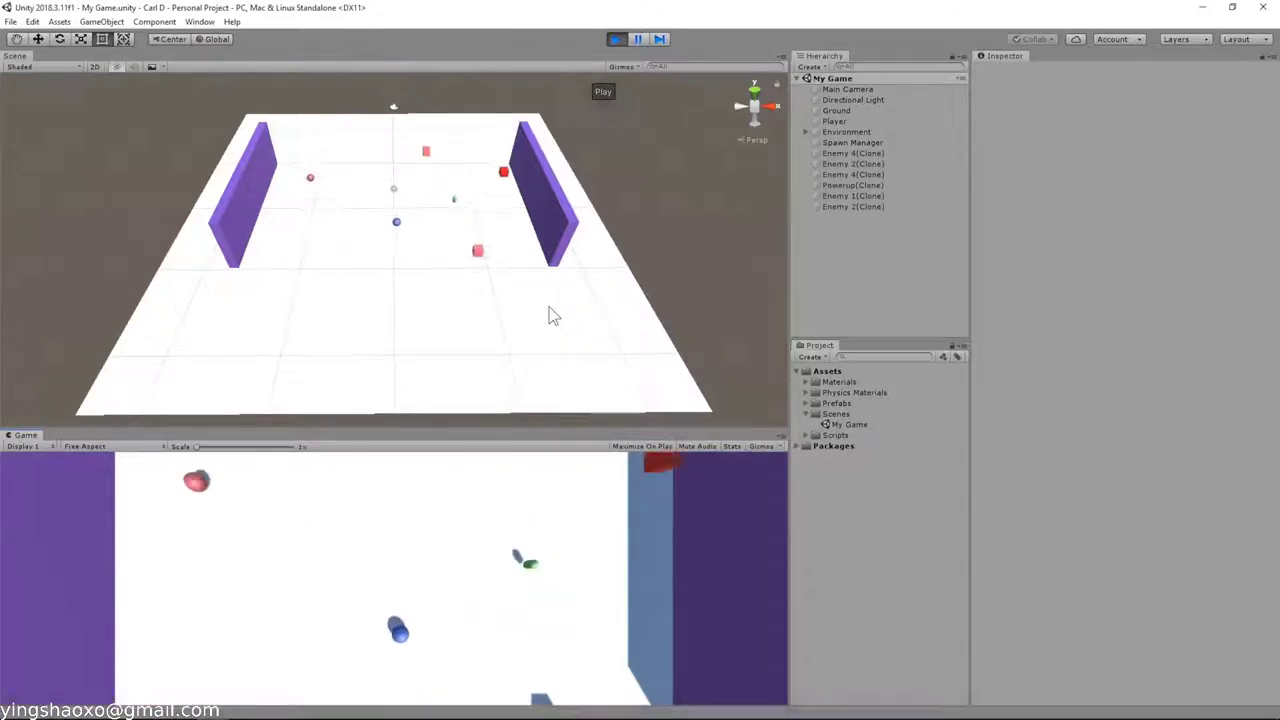
key("ctrl+p")
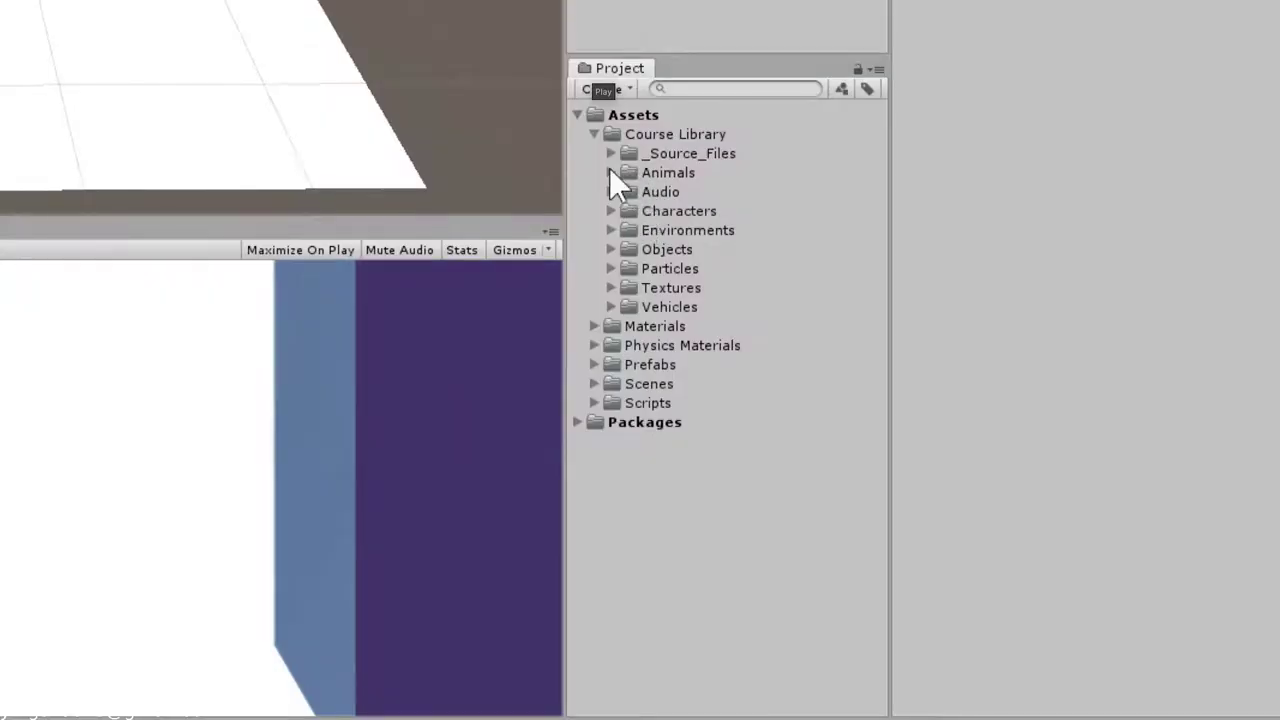
Step: Browse the Animals, Audio and Environments folders of the imported Course Library assets
left_click(611, 173)
left_click(628, 192)
left_click(690, 230)
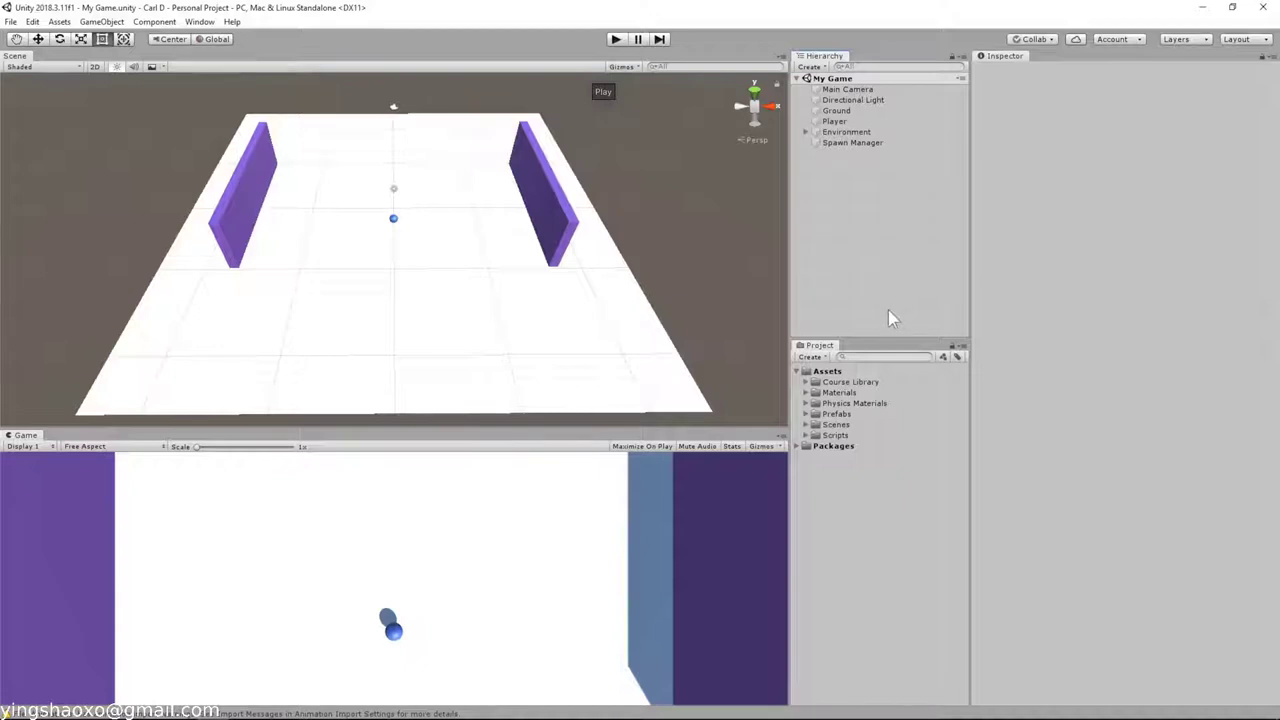
Step: Turn the Player object into a prefab stored in the Prefabs folder
left_click(805, 414)
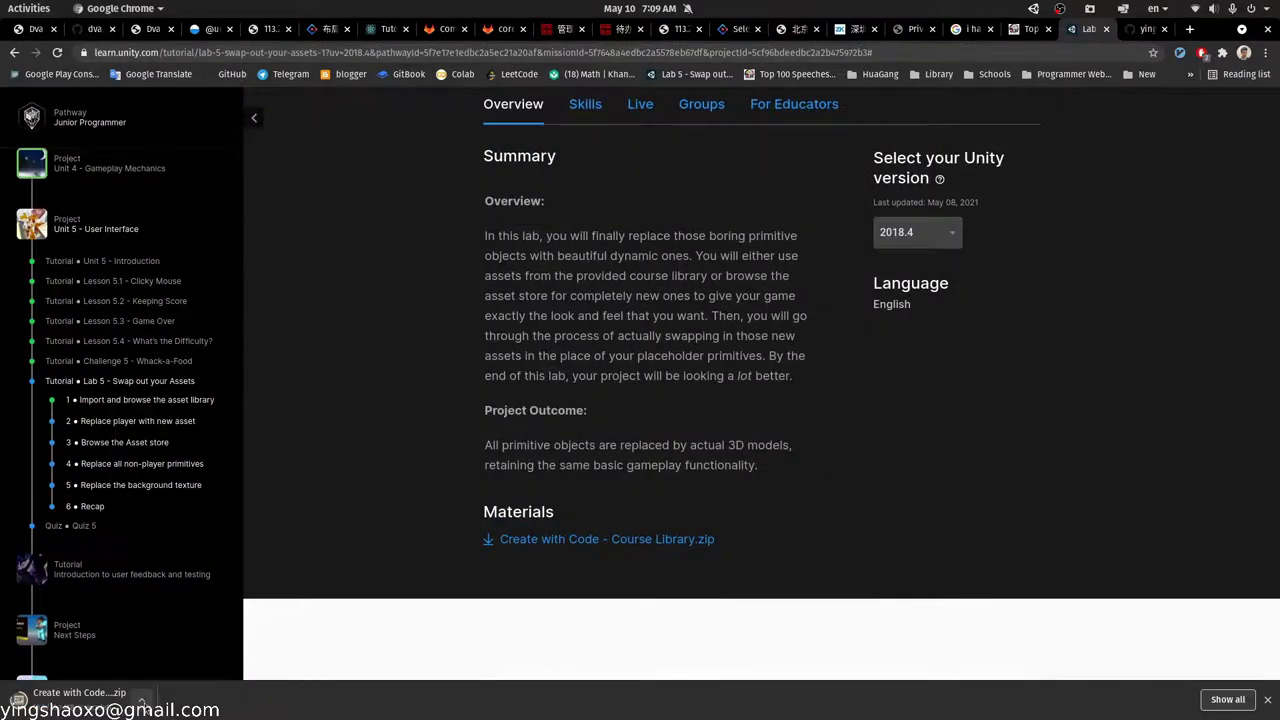
key("alt+Tab")
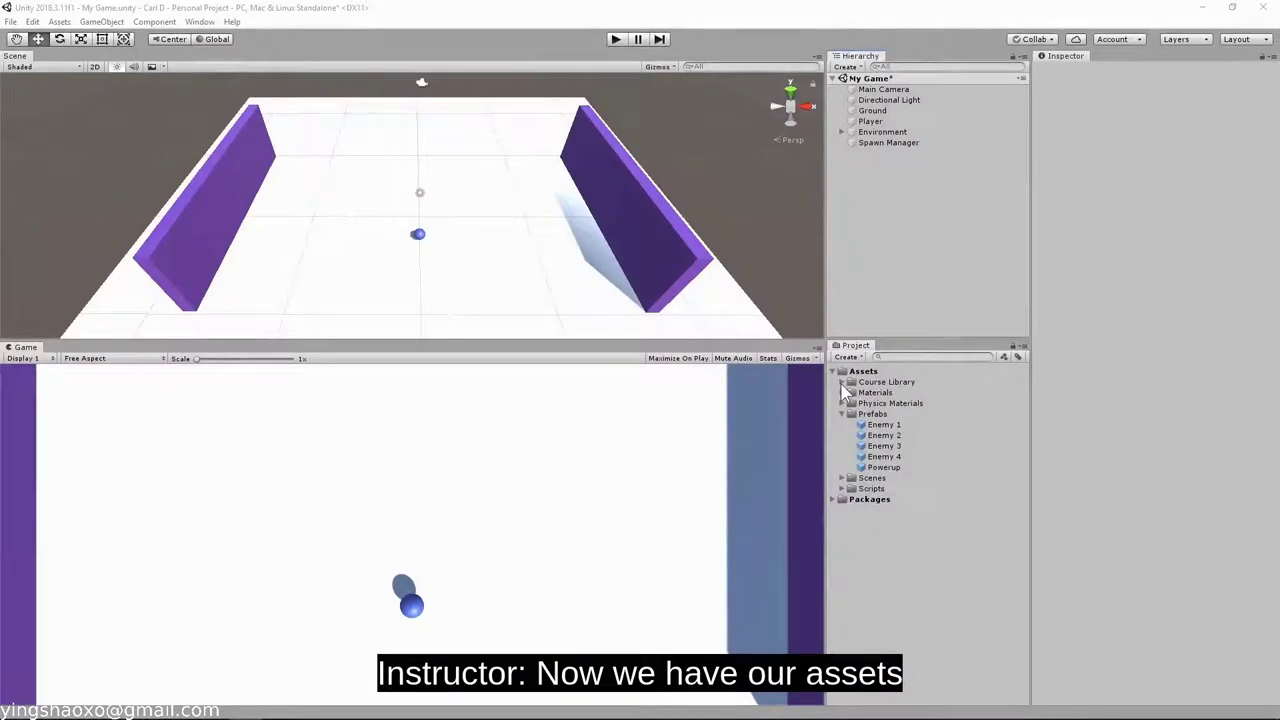
left_click(842, 383)
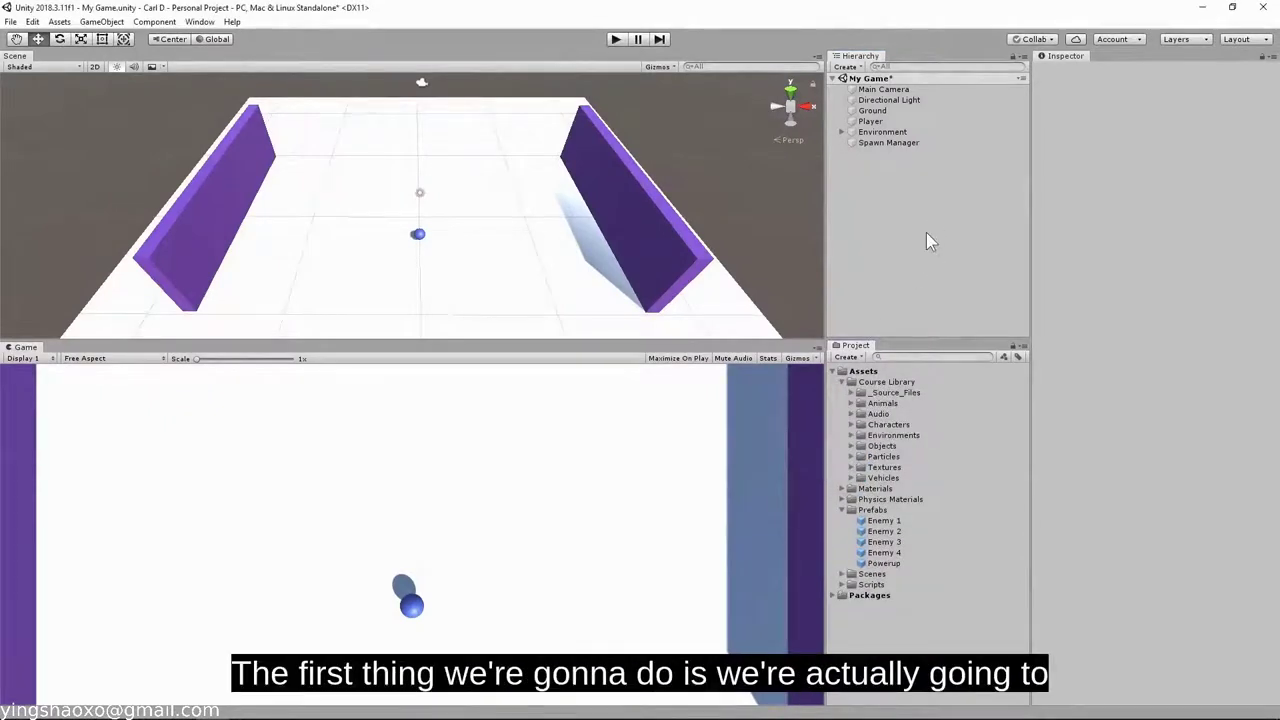
left_click(870, 121)
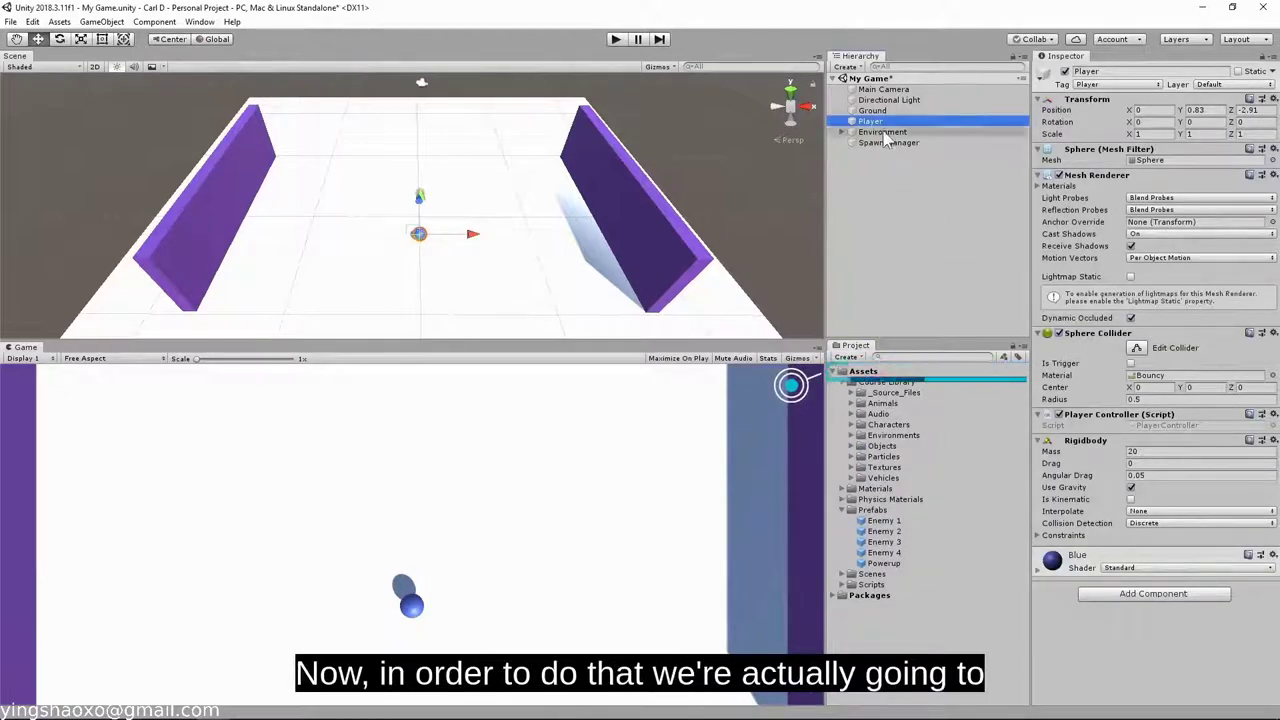
left_click_drag(878, 128, 888, 512)
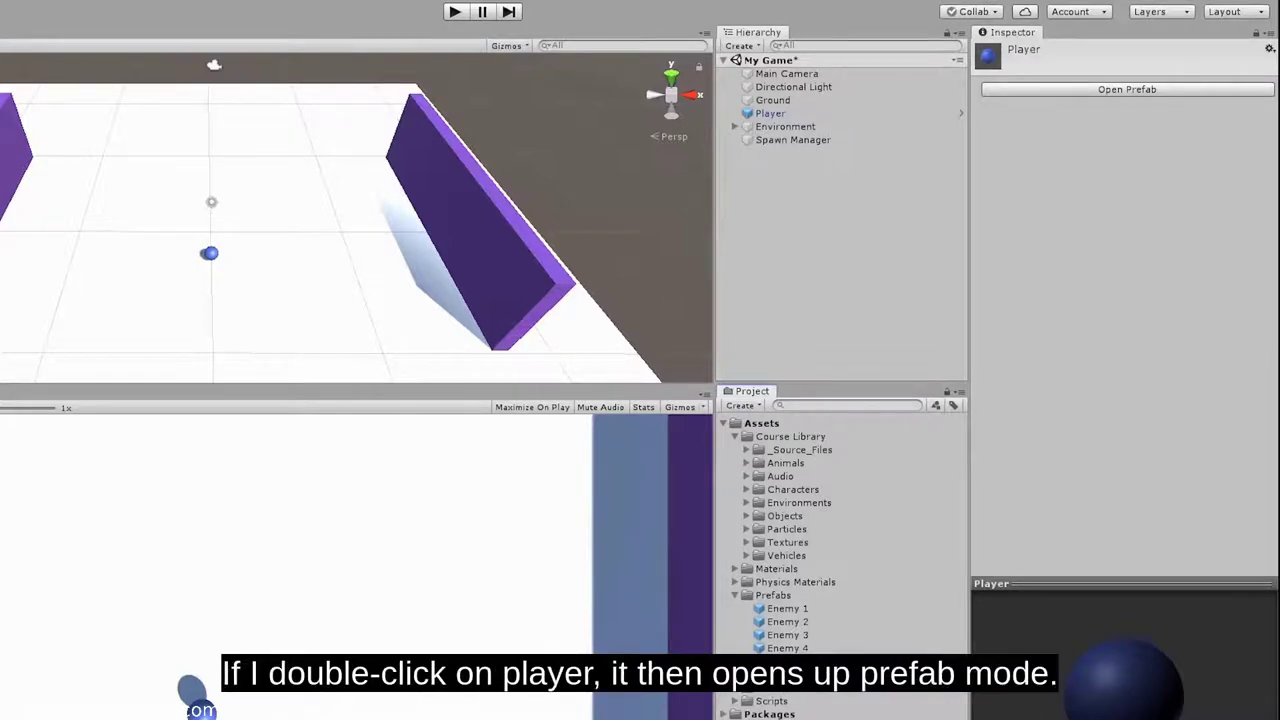
Step: Open the Player prefab for editing and bring its sphere into close view
double_click(787, 661)
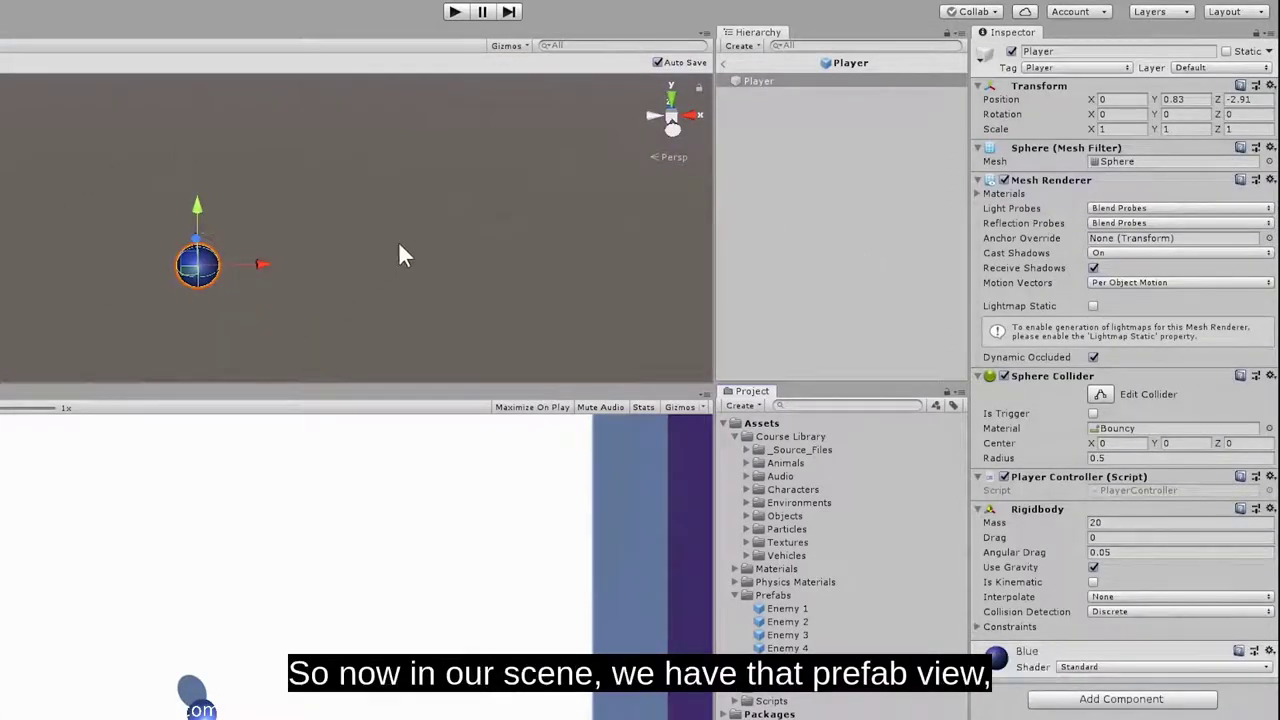
scroll(394, 268, "up", 3)
left_click_drag(394, 277, 560, 257, "alt")
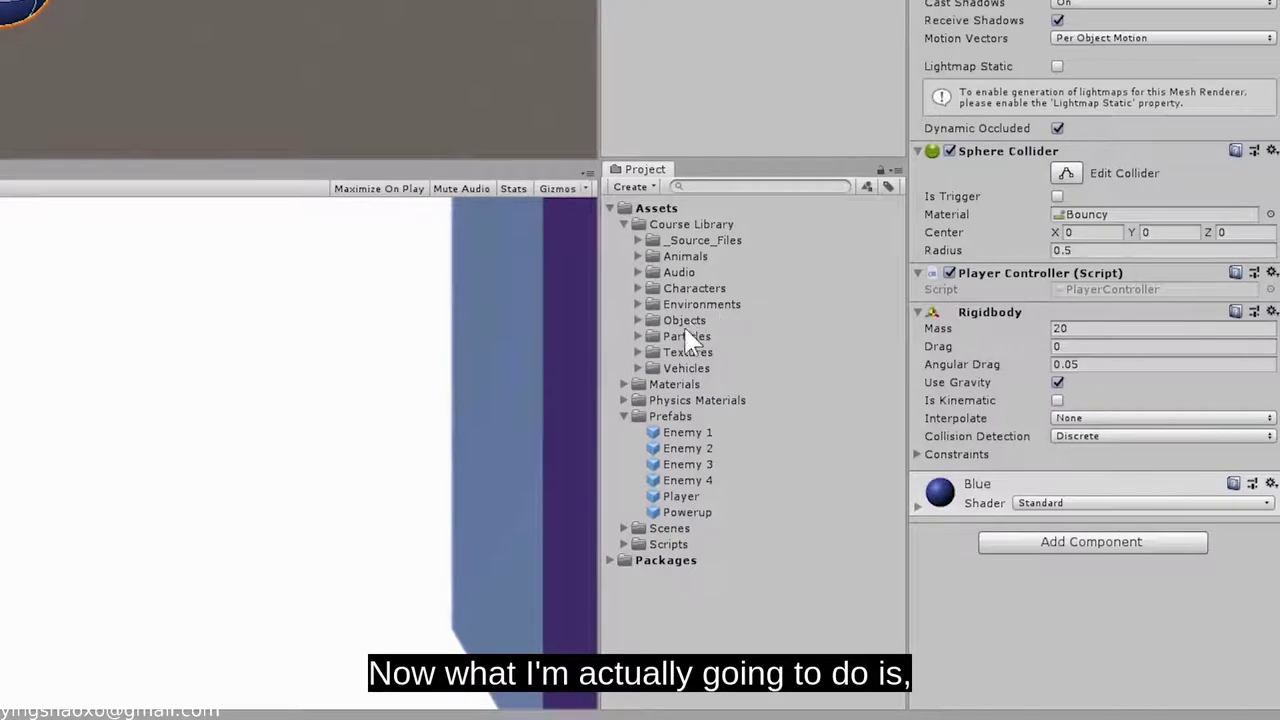
Step: Preview the Course Library's forest animals and add Animal_Stag_01 as a child of Player
left_click(639, 256)
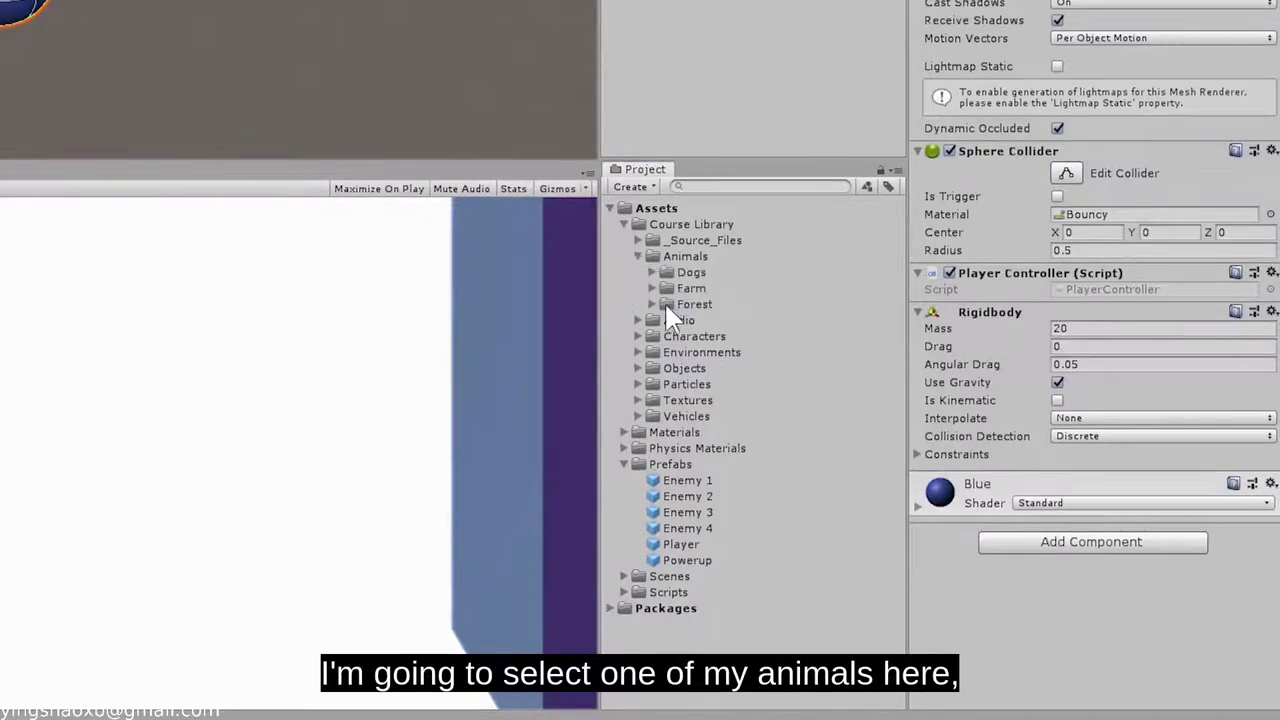
left_click(651, 303)
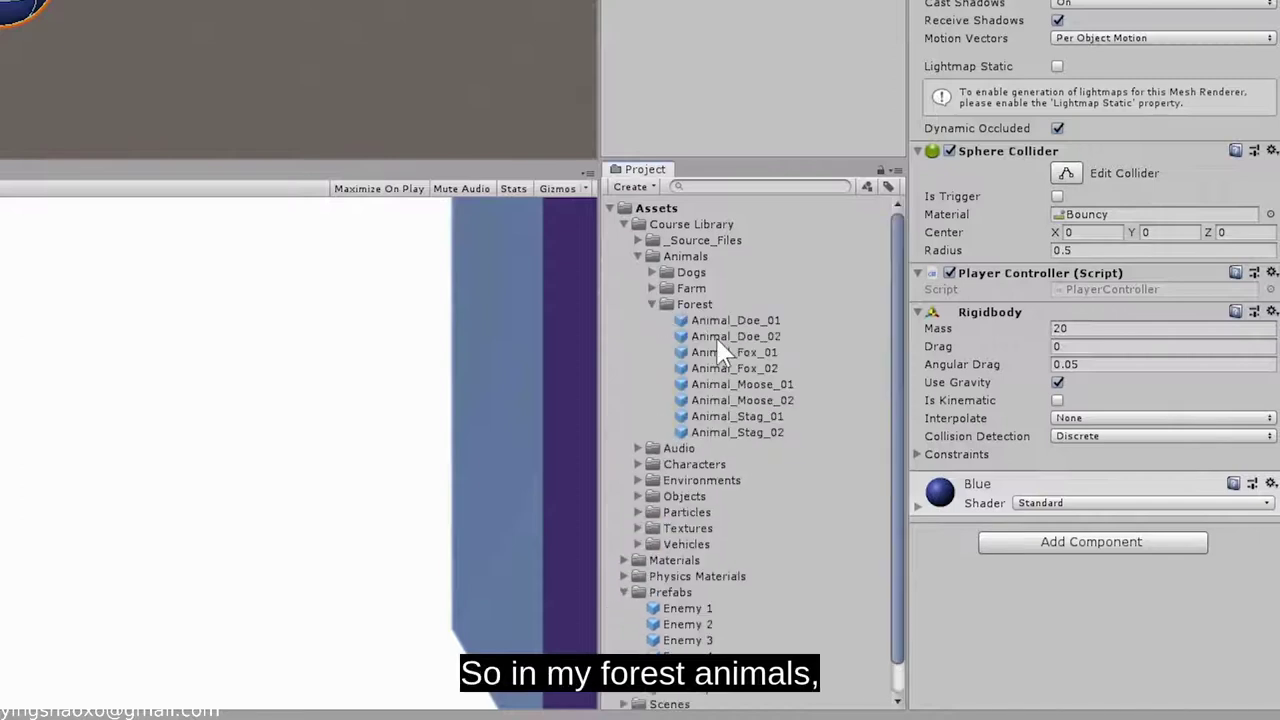
left_click(748, 432)
left_click(766, 351)
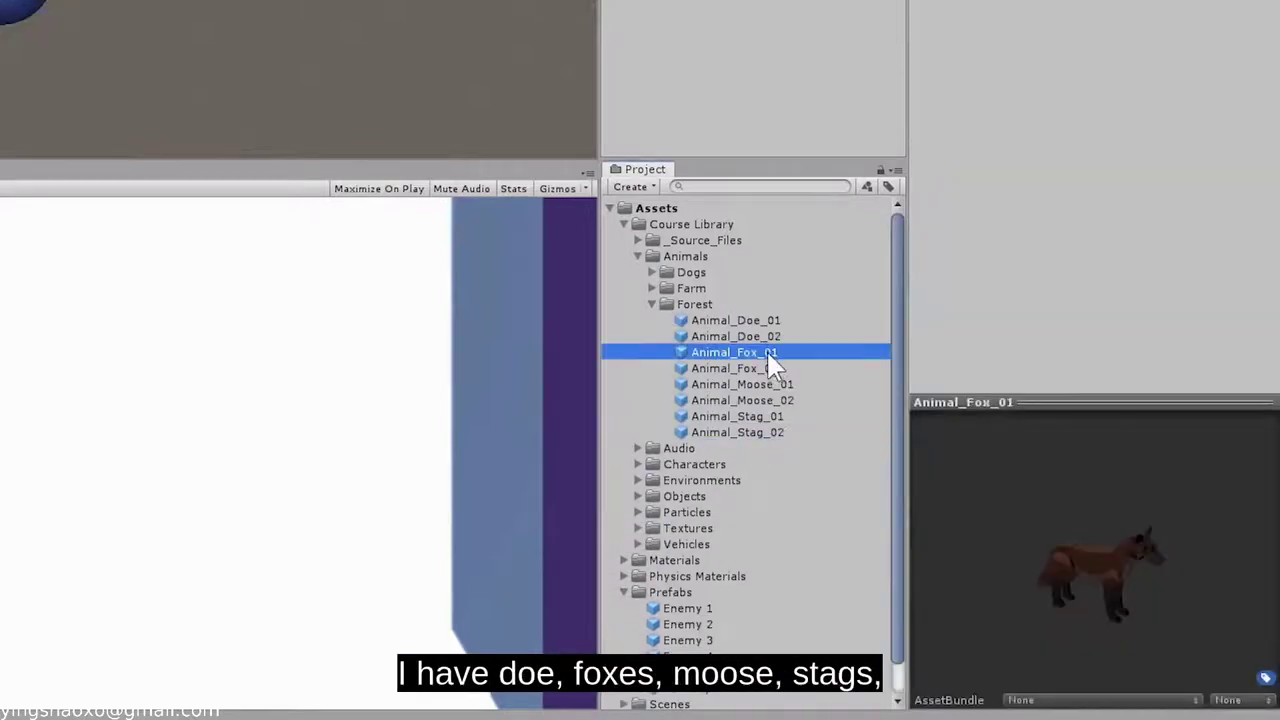
left_click(770, 386)
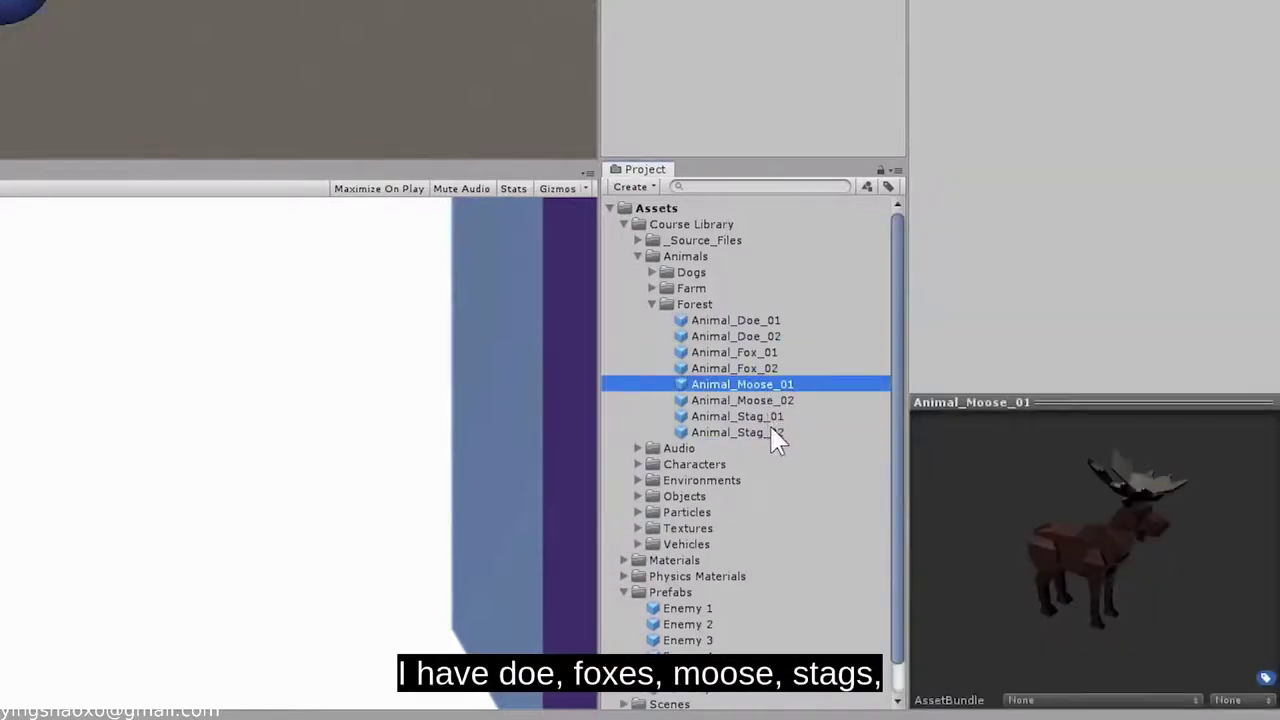
left_click(775, 417)
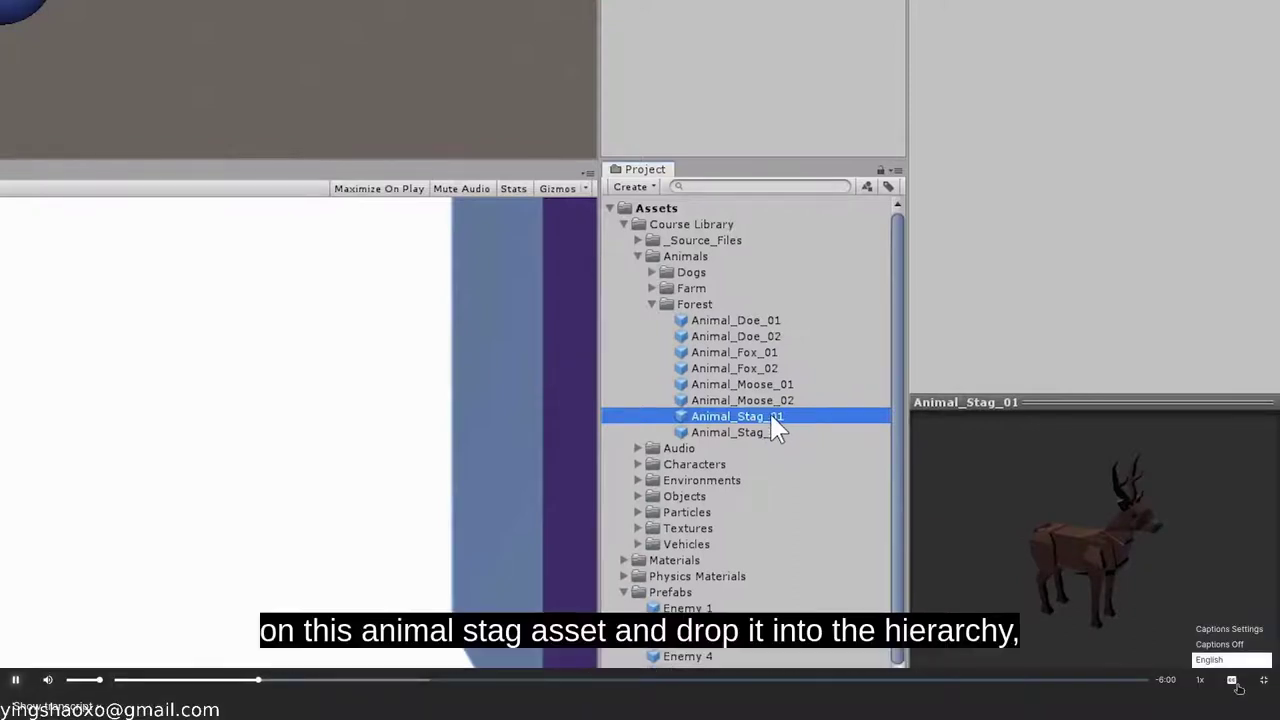
left_click_drag(770, 418, 767, 0)
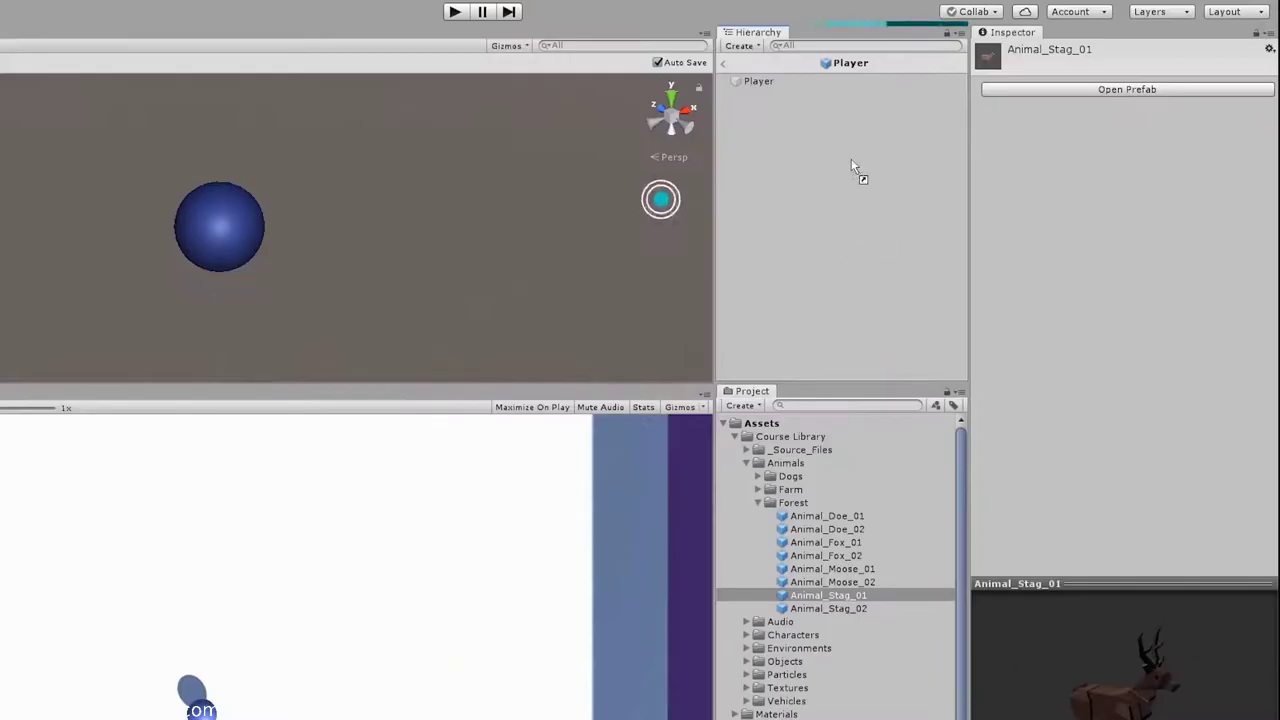
left_click_drag(852, 167, 851, 163)
left_click_drag(550, 245, 591, 181, "alt")
key("f")
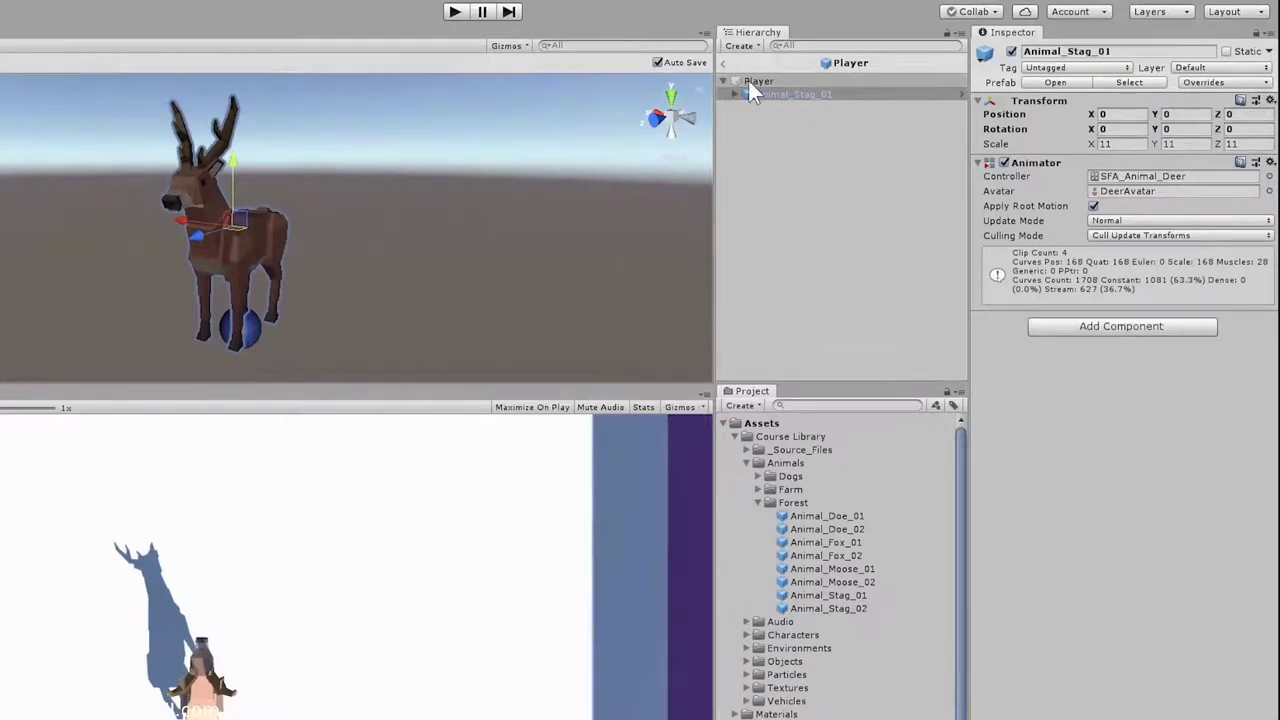
Step: Examine the stag's size, placement and facing direction relative to the Player sphere from several angles
left_click_drag(512, 262, 133, 312, "alt")
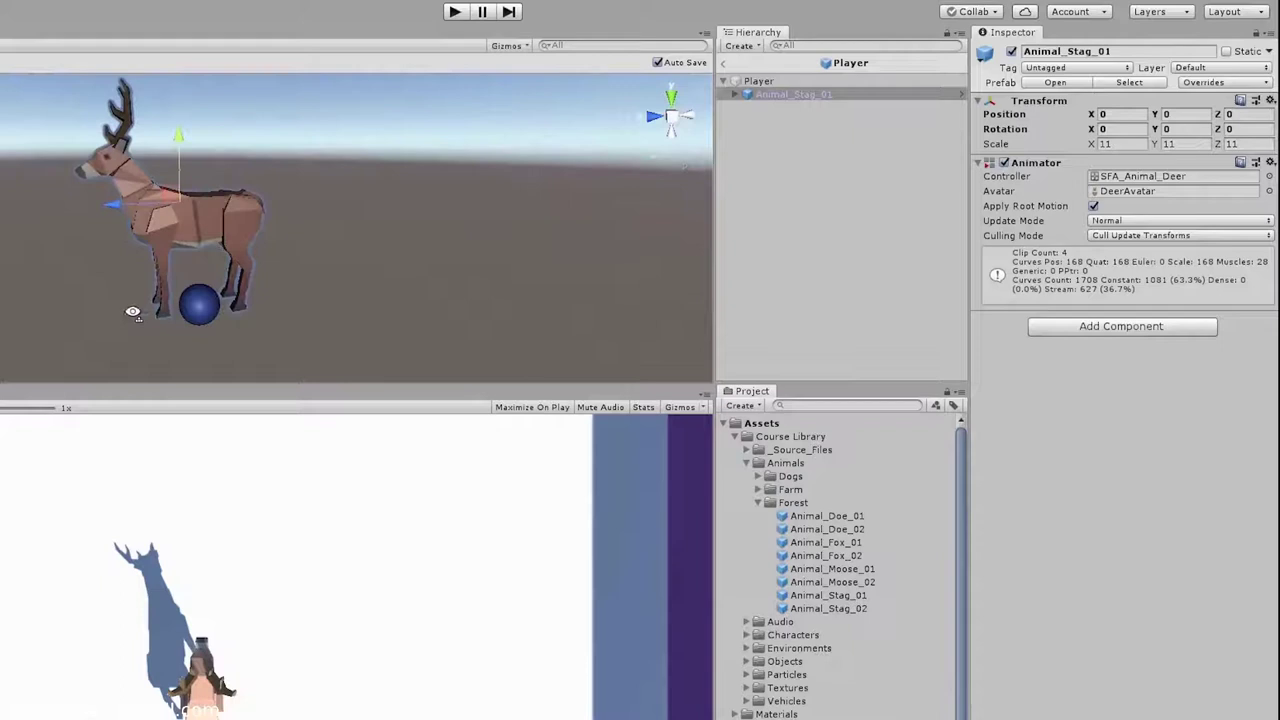
left_click(791, 93)
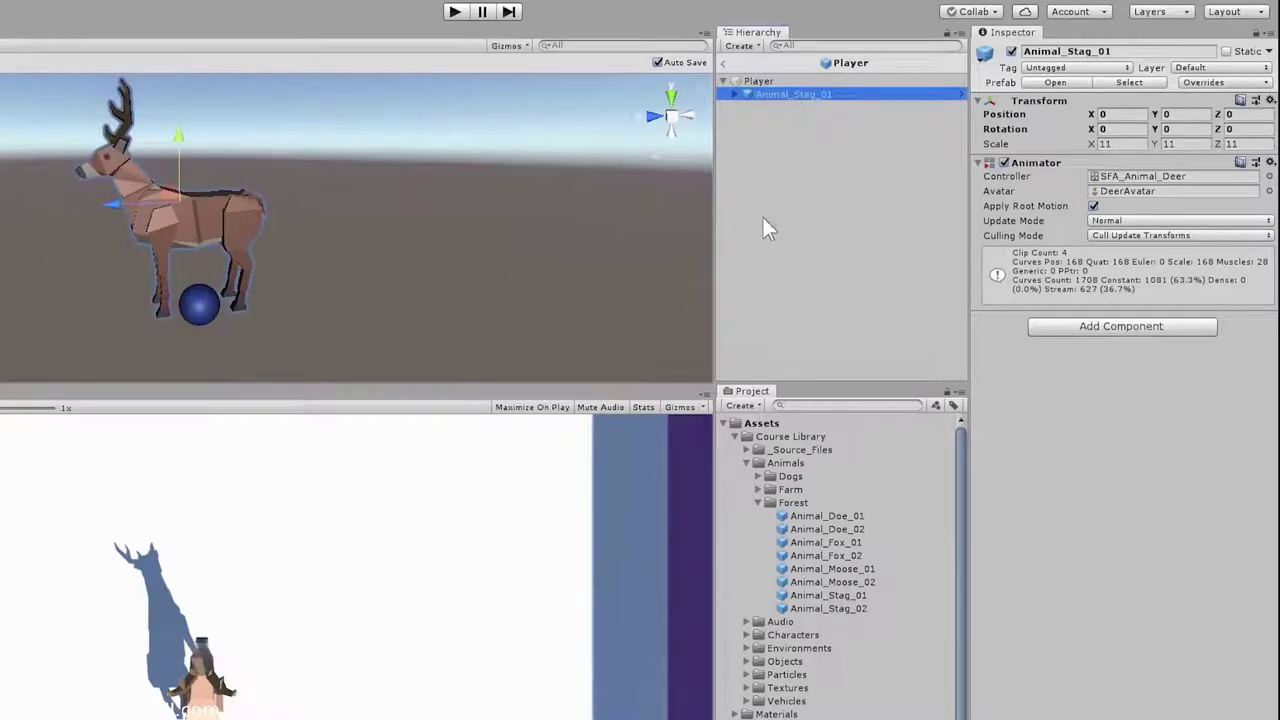
left_click_drag(383, 282, 515, 278, "alt")
scroll(515, 278, "down", 3)
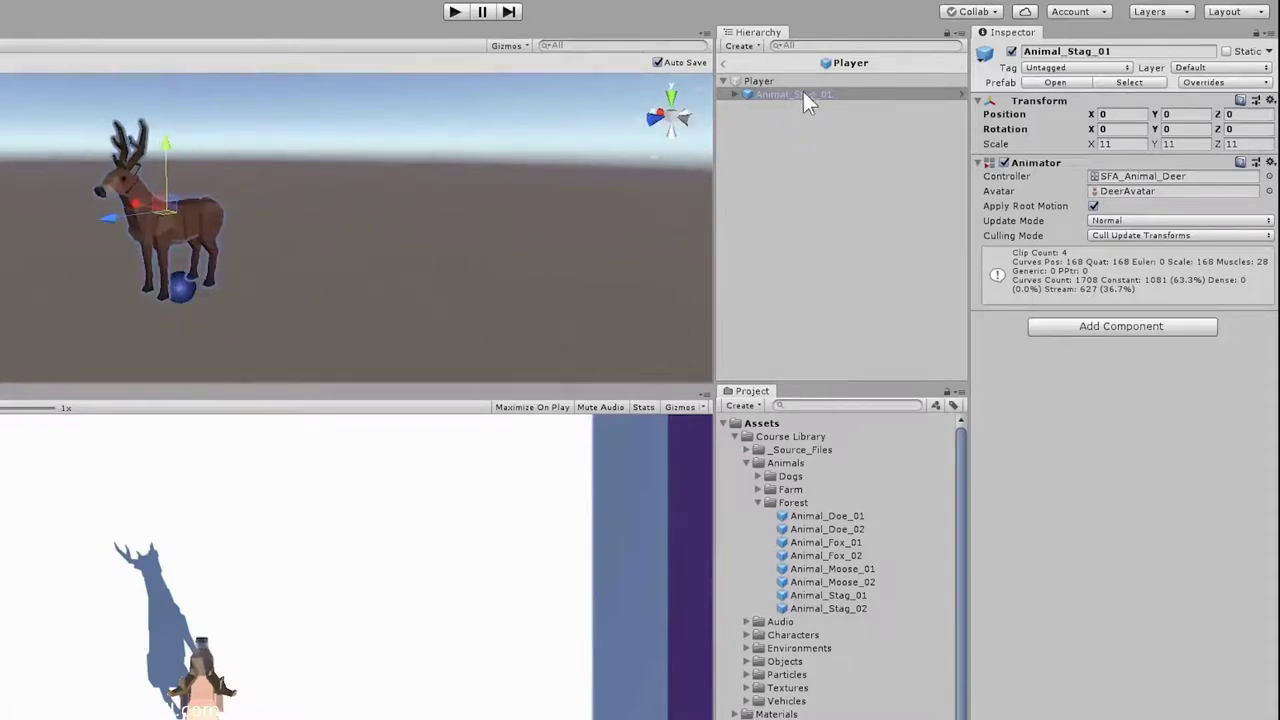
left_click_drag(240, 340, 446, 258, "alt")
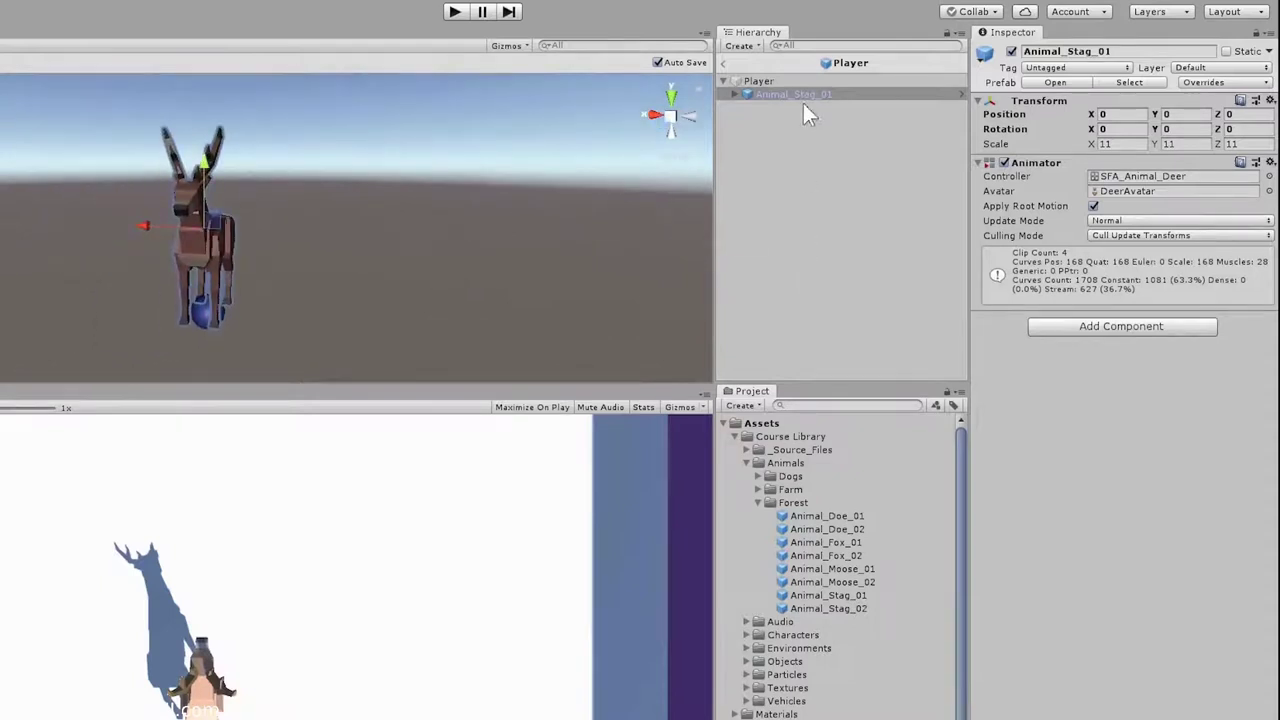
left_click_drag(645, 224, 335, 255, "alt")
left_click_drag(462, 210, 561, 177, "alt")
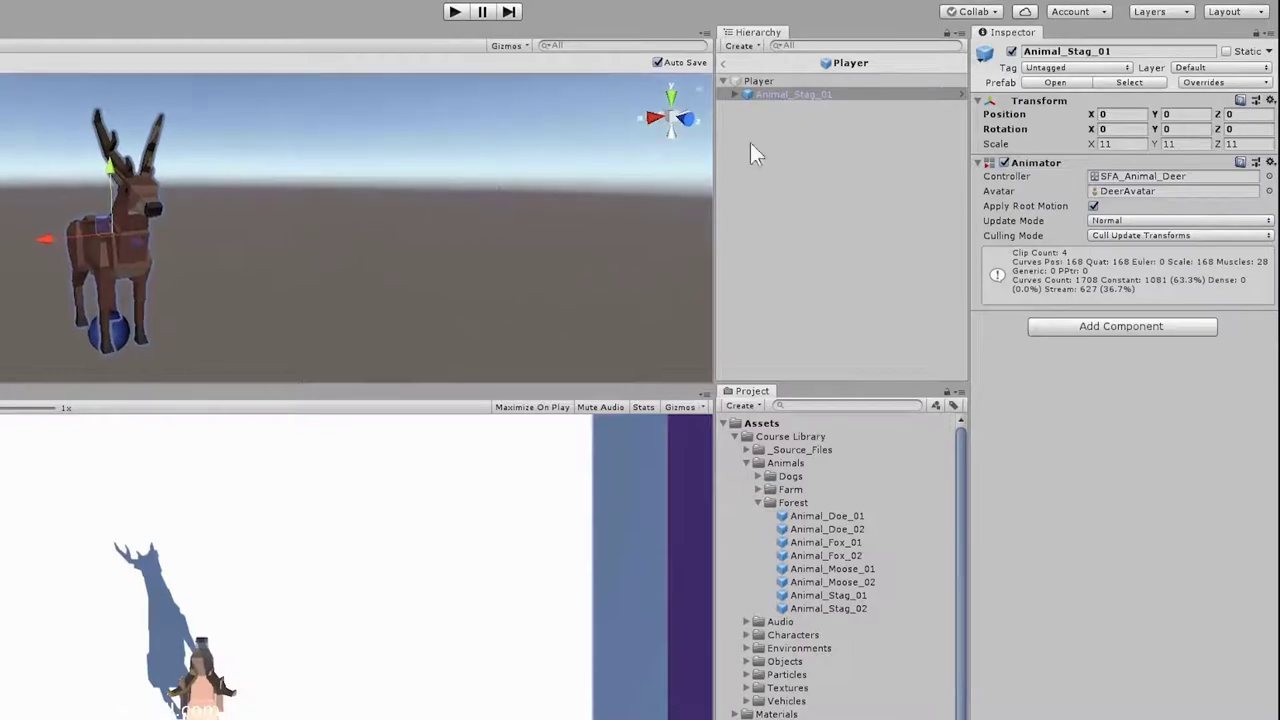
left_click(805, 95)
left_click_drag(165, 305, 247, 282, "alt")
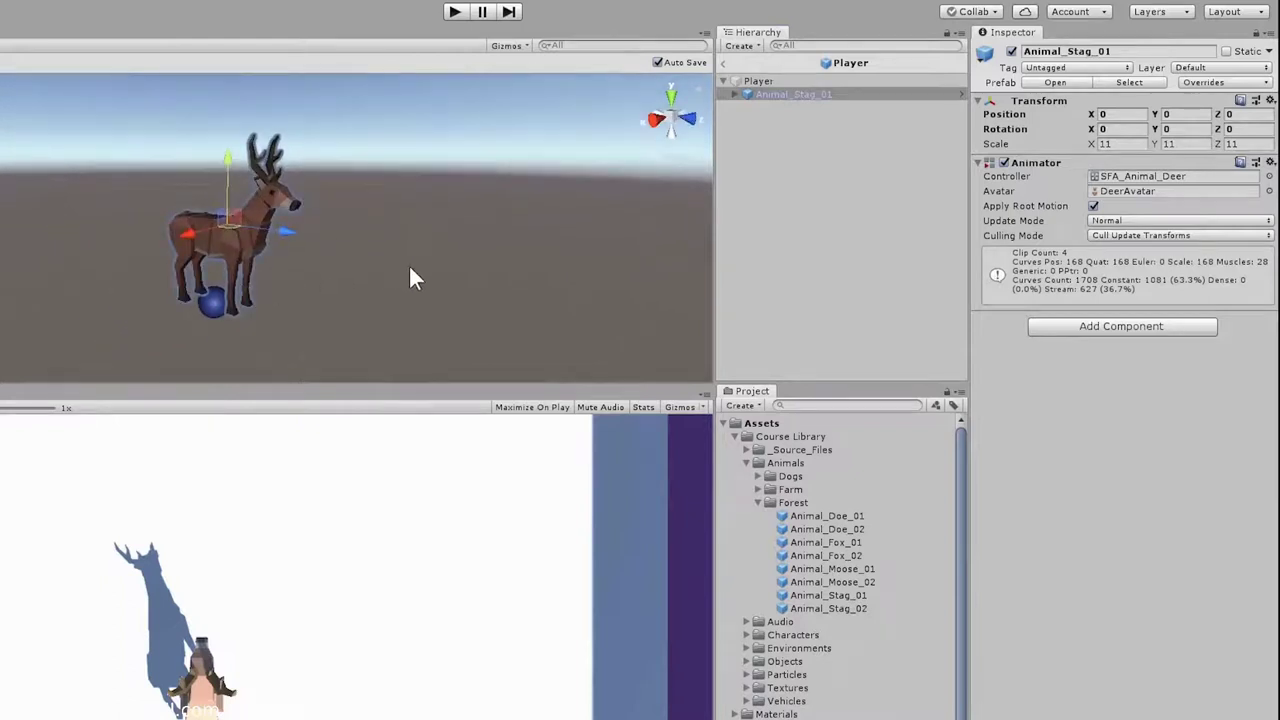
left_click_drag(407, 265, 357, 309, "alt")
scroll(357, 309, "down", 3, "alt")
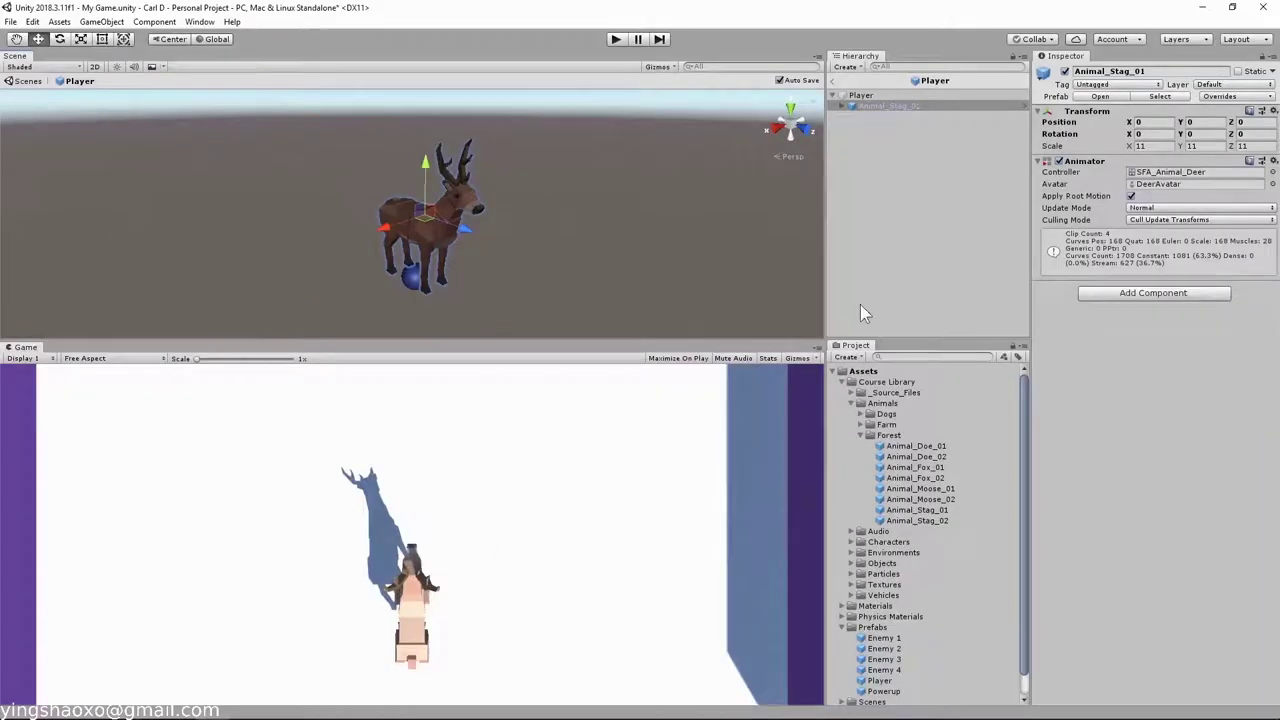
left_click_drag(646, 237, 770, 208, "alt")
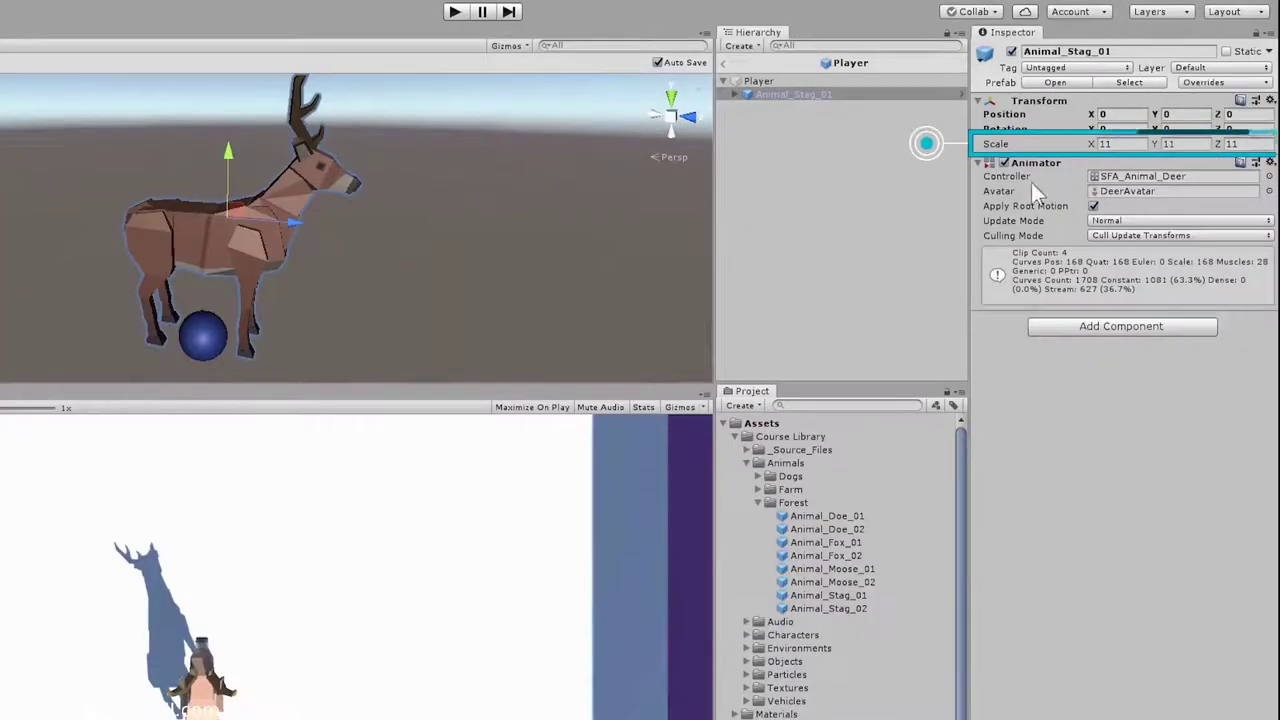
Step: Resize Animal_Stag_01 by trying a scale of 4 on all axes and settling on 6 for X, Y and Z
type("4")
key("Tab")
type("4")
key("Tab")
type("4")
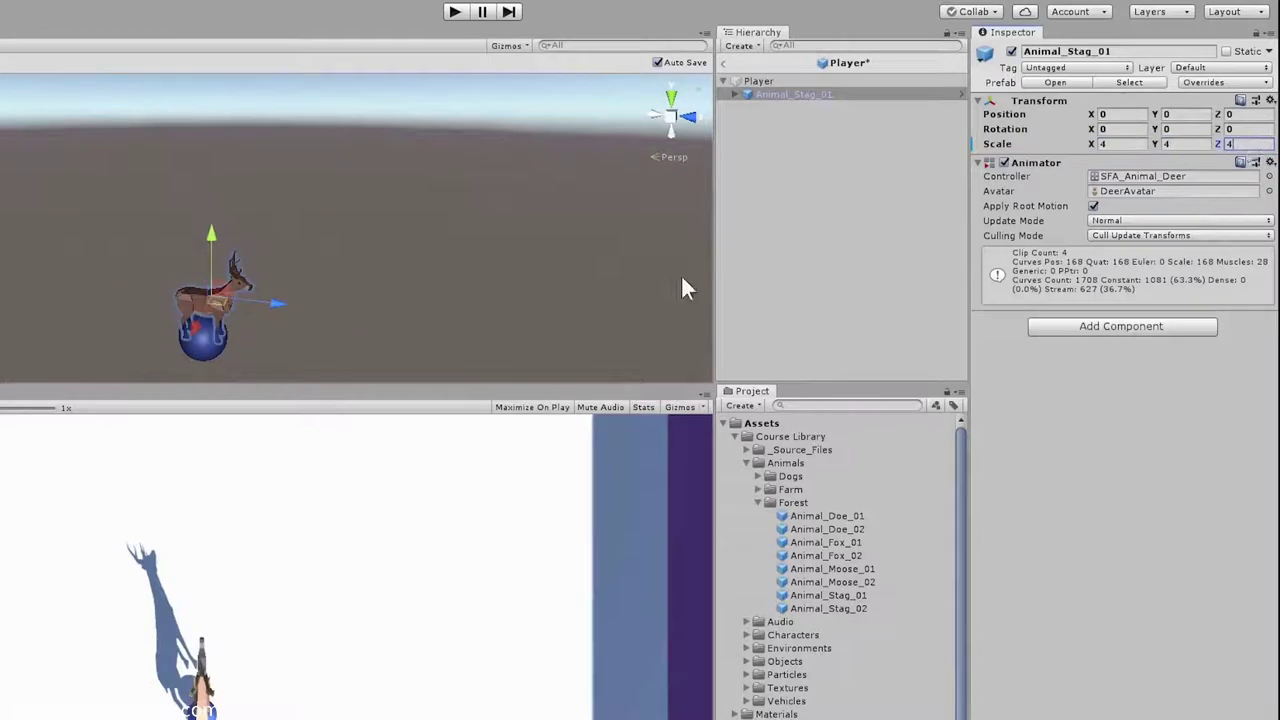
left_click_drag(386, 303, 516, 292, "alt")
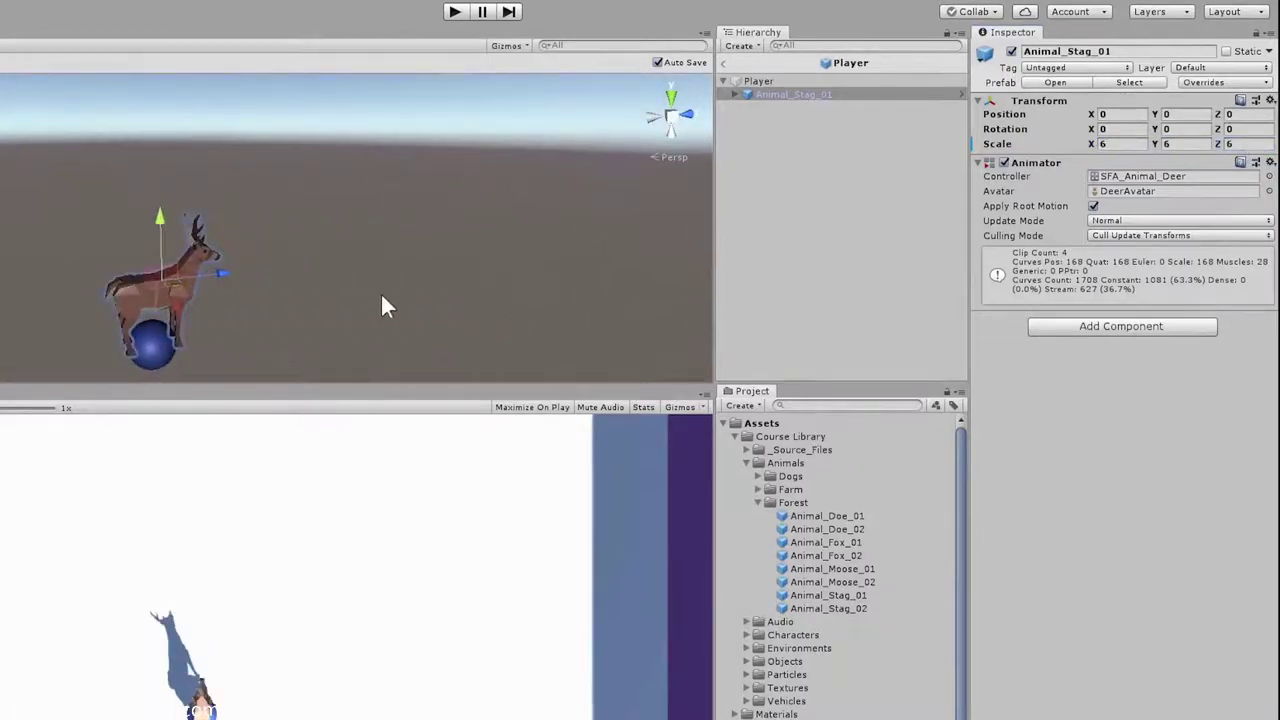
left_click_drag(385, 305, 491, 280, "alt")
Step: Review the Player's existing components and add a Box Collider to Animal_Stag_01
left_click(818, 84)
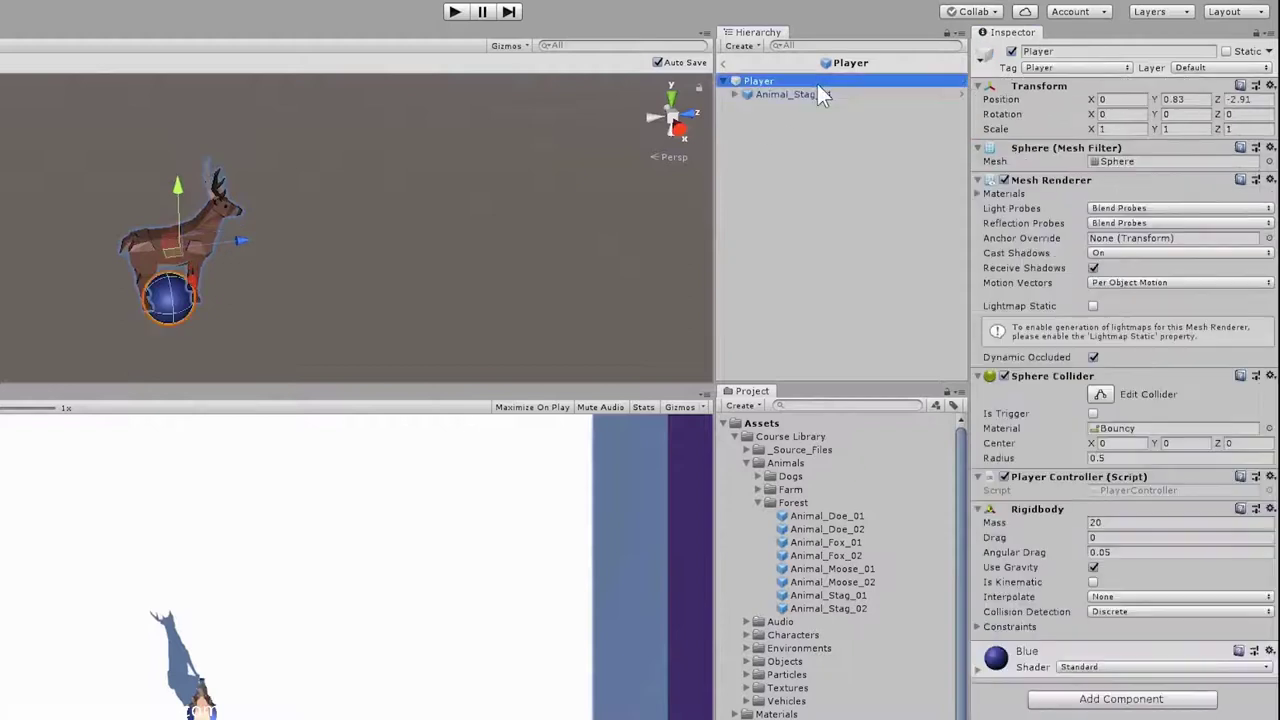
left_click_drag(489, 180, 489, 197, "alt")
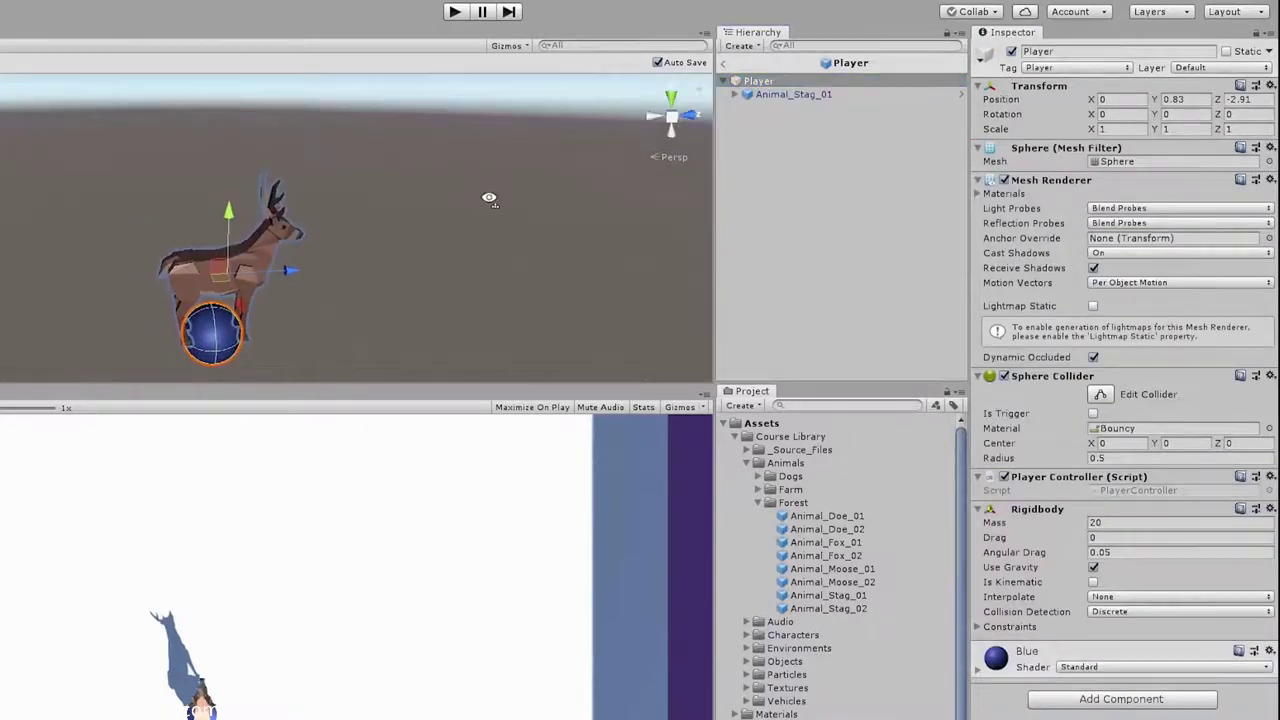
left_click(801, 94)
left_click_drag(445, 232, 480, 260, "alt")
left_click(802, 94)
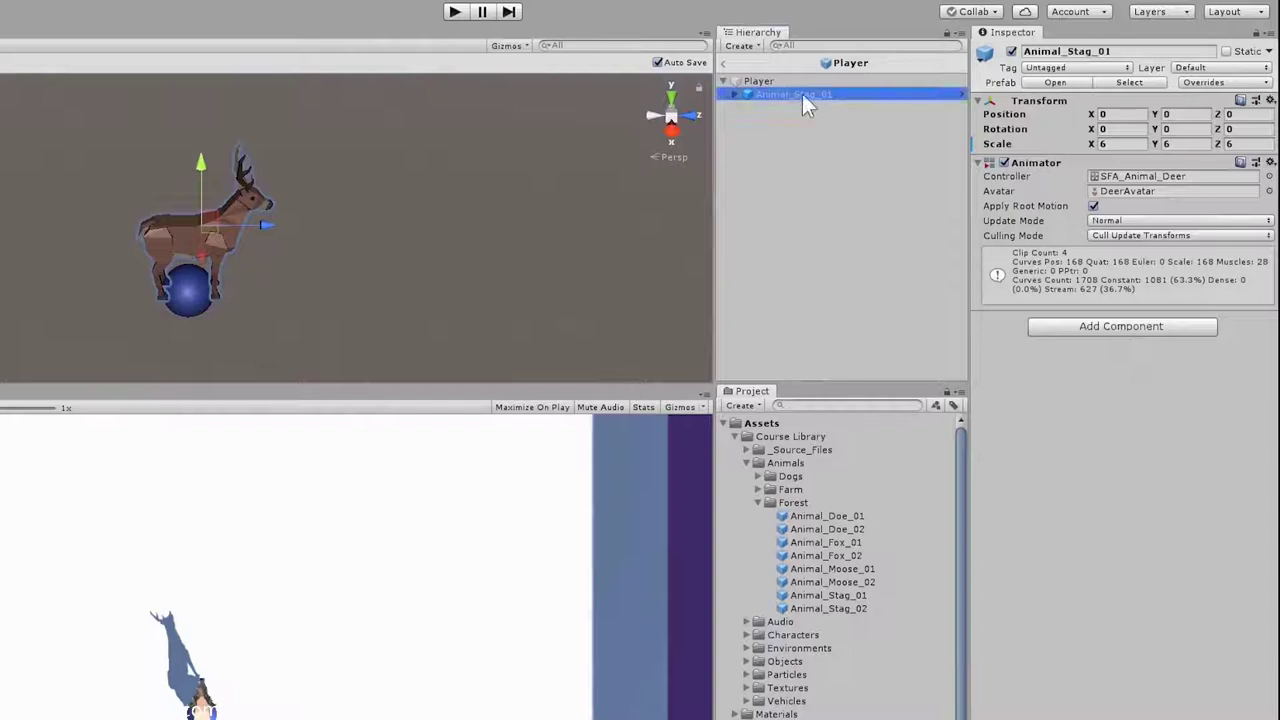
left_click(1118, 327)
type("box col")
key("Down")
key("Return")
Step: Edit the Box Collider's bounds to fit closely around the stag, sized about 0.18 × 0.48 × 0.43
left_click_drag(531, 223, 440, 95, "alt")
left_click(1102, 338)
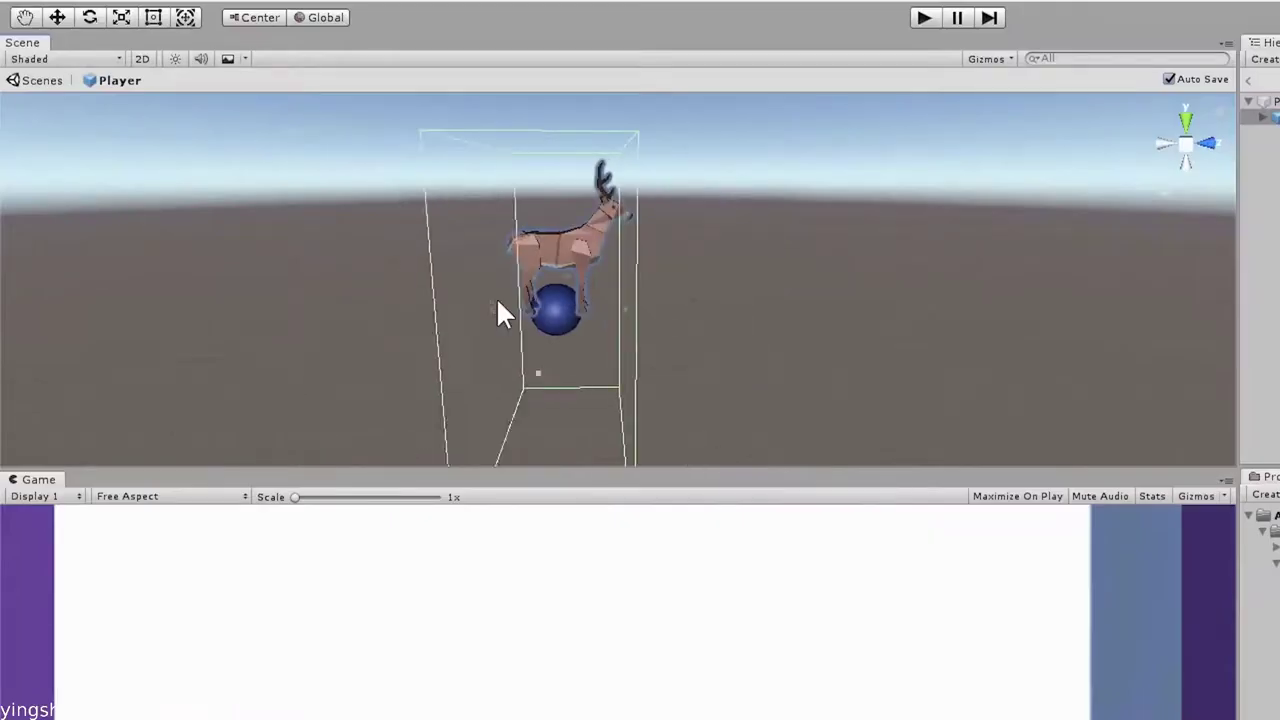
middle_click_drag(496, 297, 614, 160)
key("f")
left_click_drag(708, 274, 1157, 236, "alt")
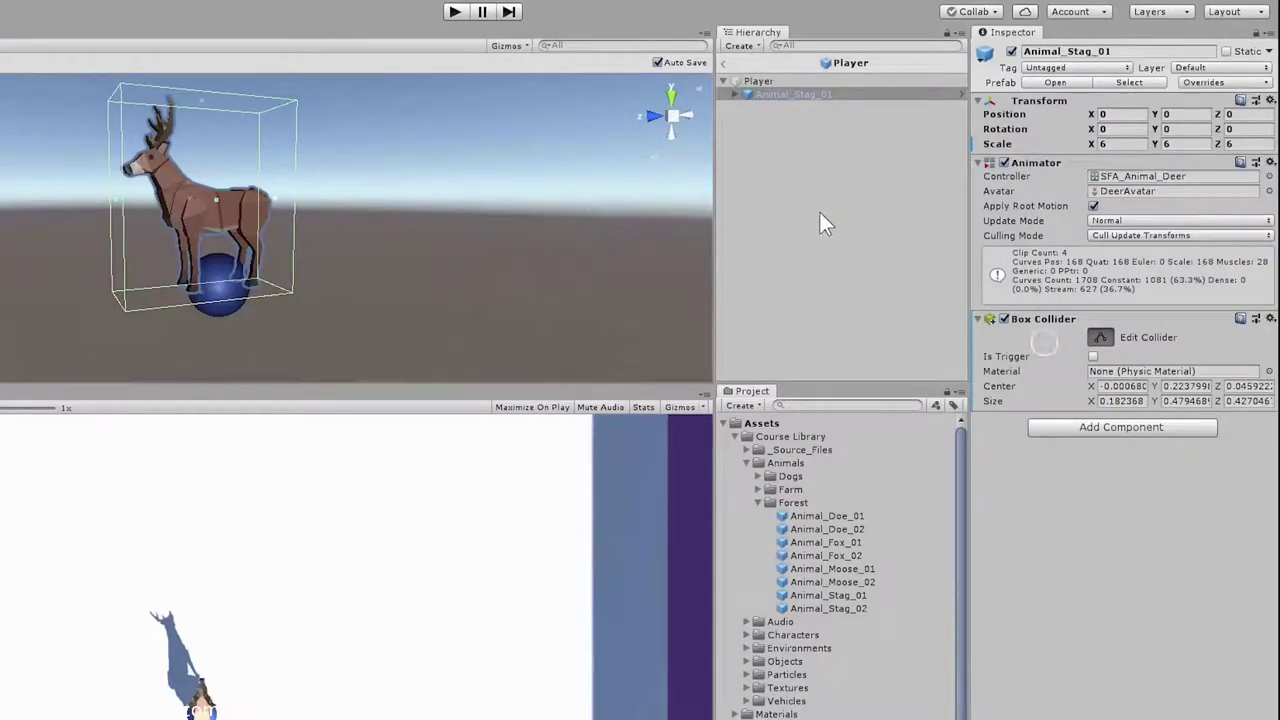
left_click(1107, 335)
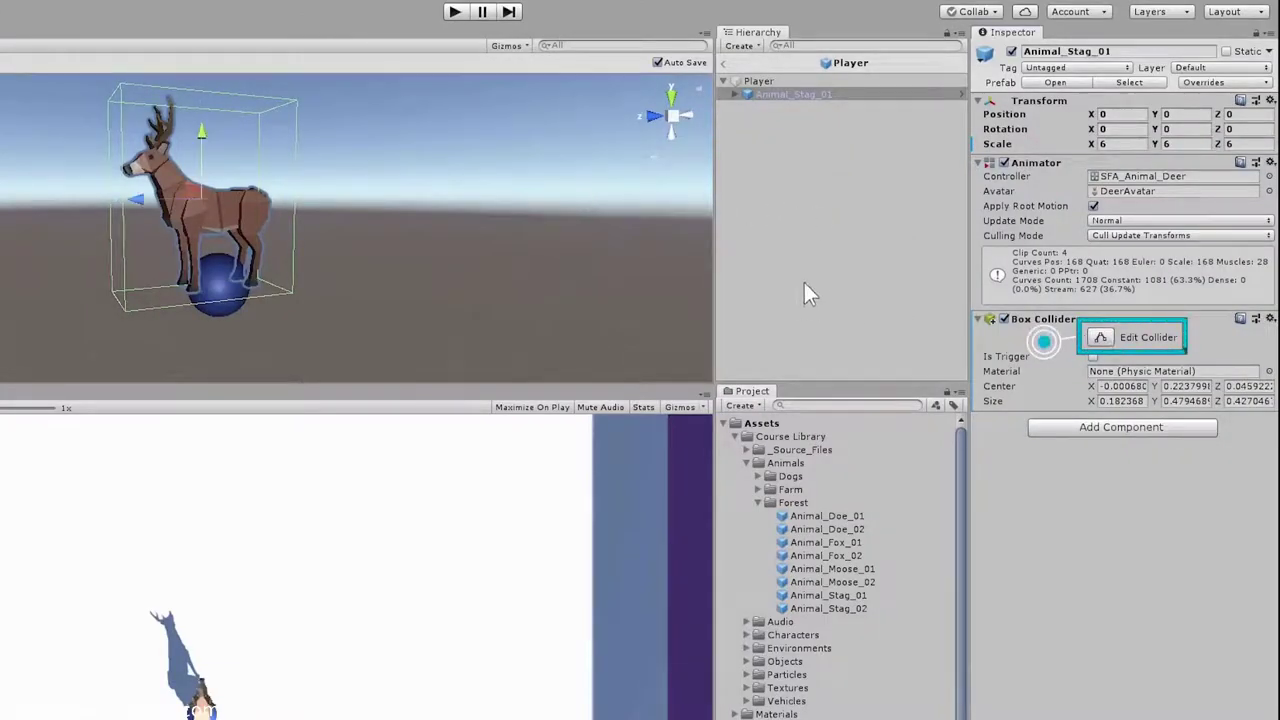
Step: Disable the Mesh Renderer on the Player object to hide its sphere
left_click(758, 81)
left_click_drag(400, 200, 586, 225, "alt")
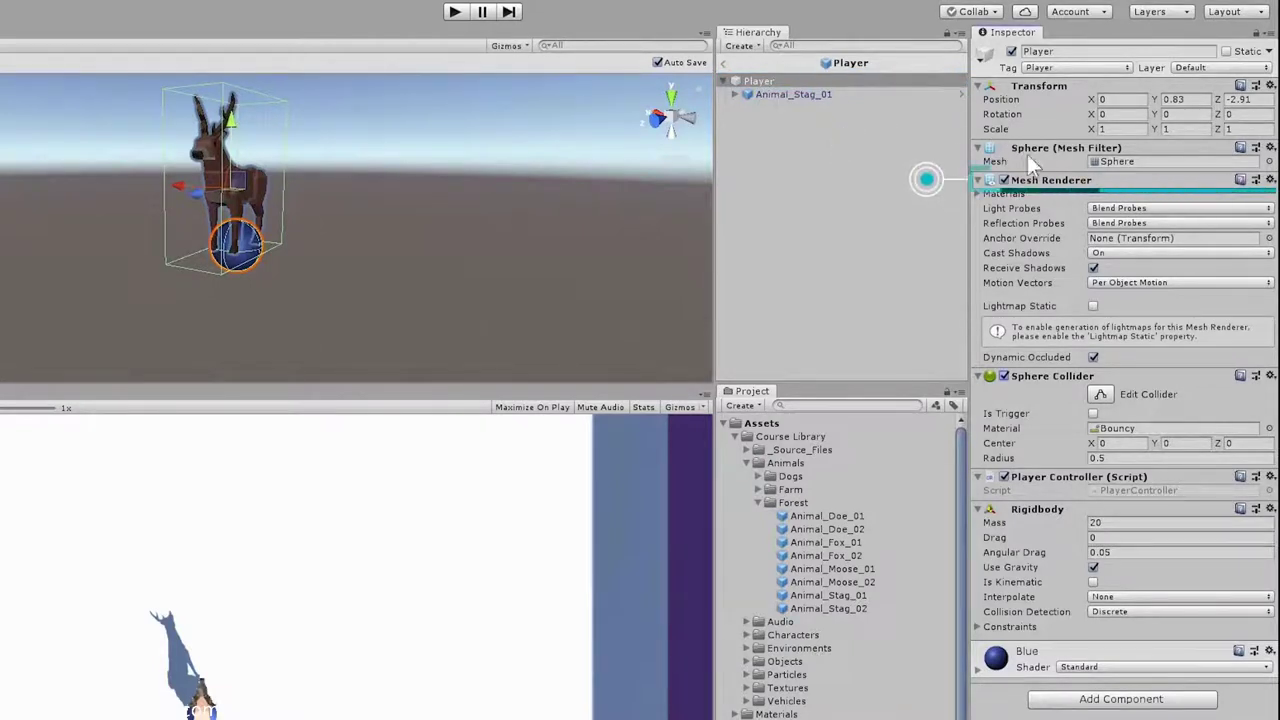
left_click(1003, 180)
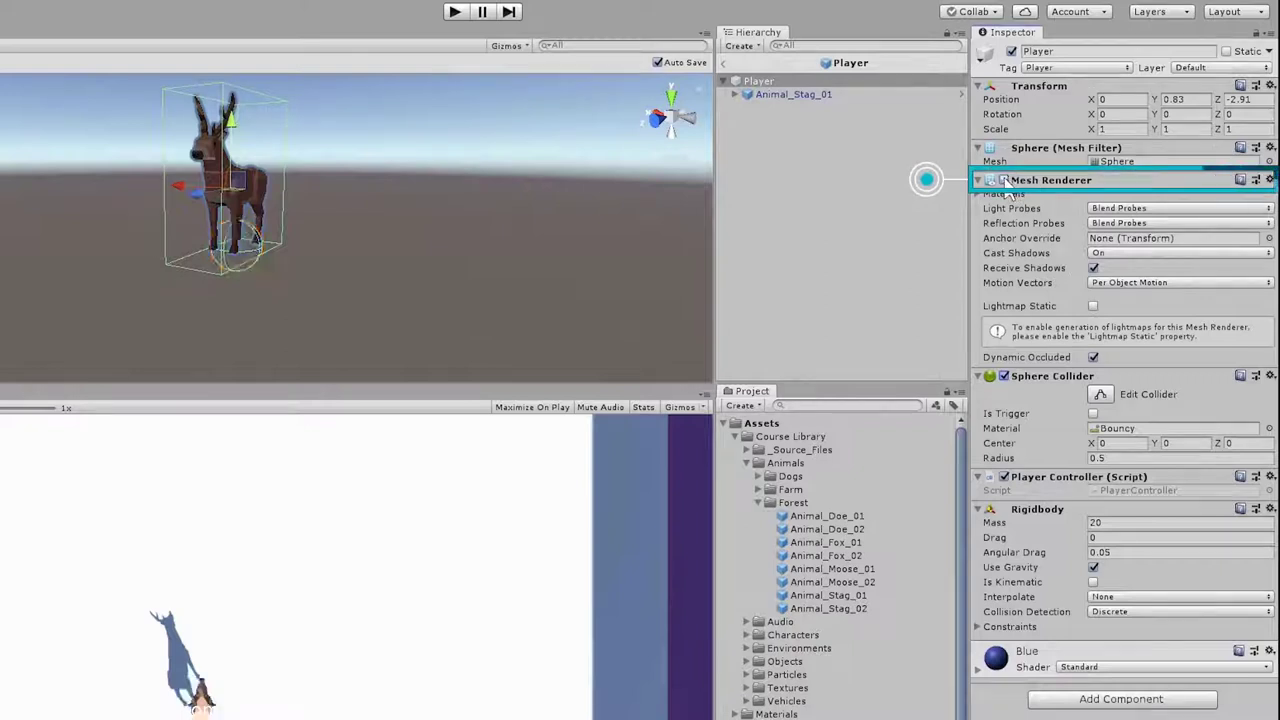
Step: Disable the Sphere Collider on the Player object, check Animal_Stag_01's Box Collider and return from prefab editing to the scene
mouse_move(431, 246)
left_mouse_down("alt")
mouse_move(467, 214)
mouse_move(509, 214)
mouse_move(487, 202)
mouse_move(817, 218)
mouse_move(913, 208)
left_mouse_up("alt")
left_click(1003, 376)
left_click_drag(580, 237, 796, 96, "alt")
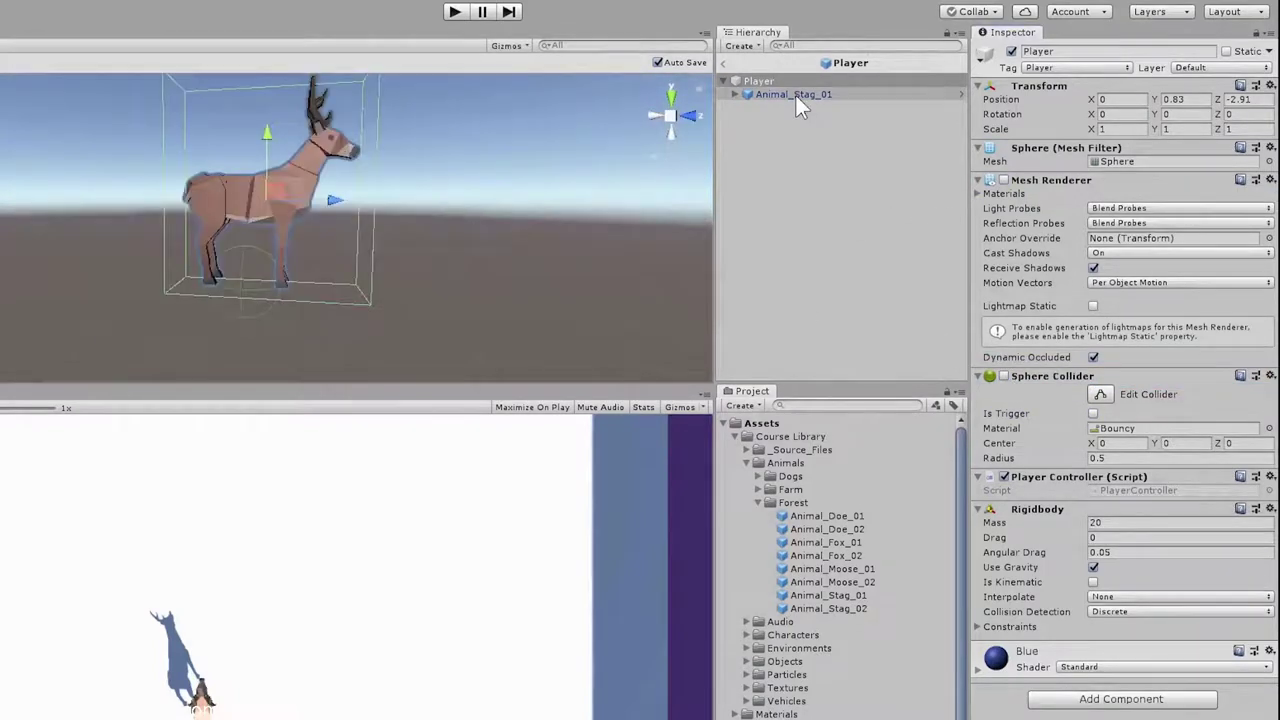
left_click(796, 96)
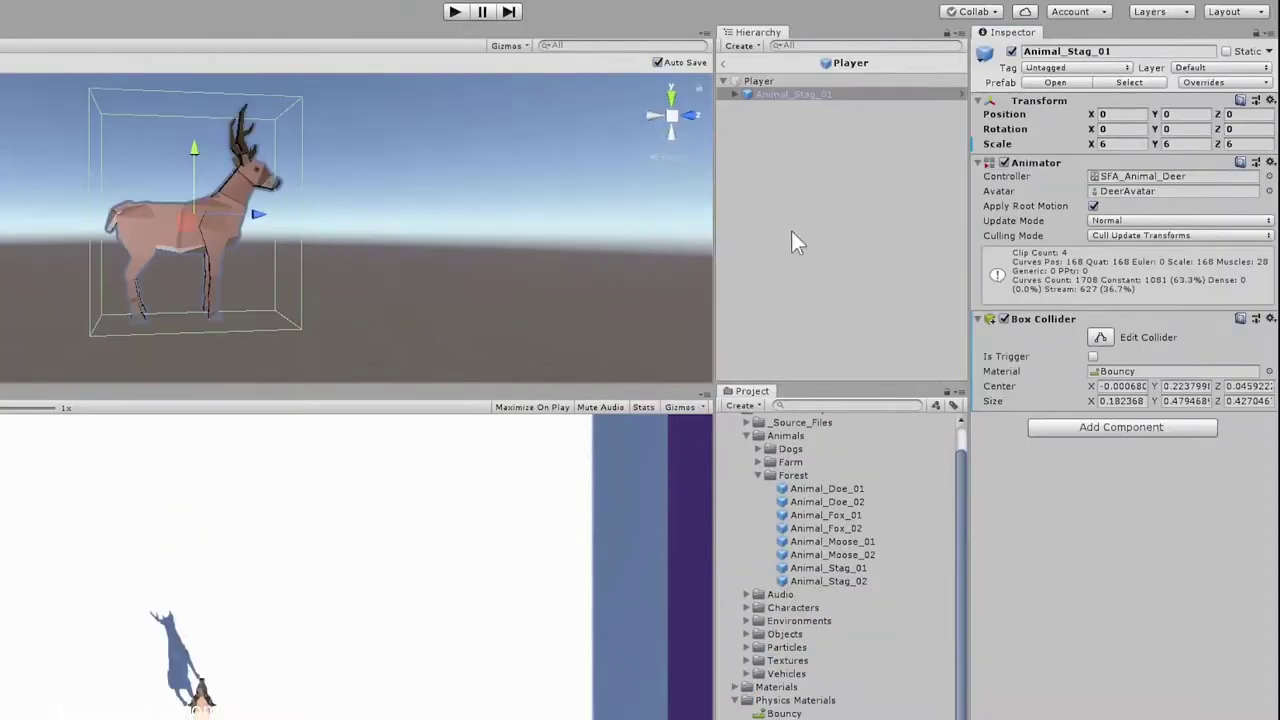
left_click(795, 235)
left_click(725, 64)
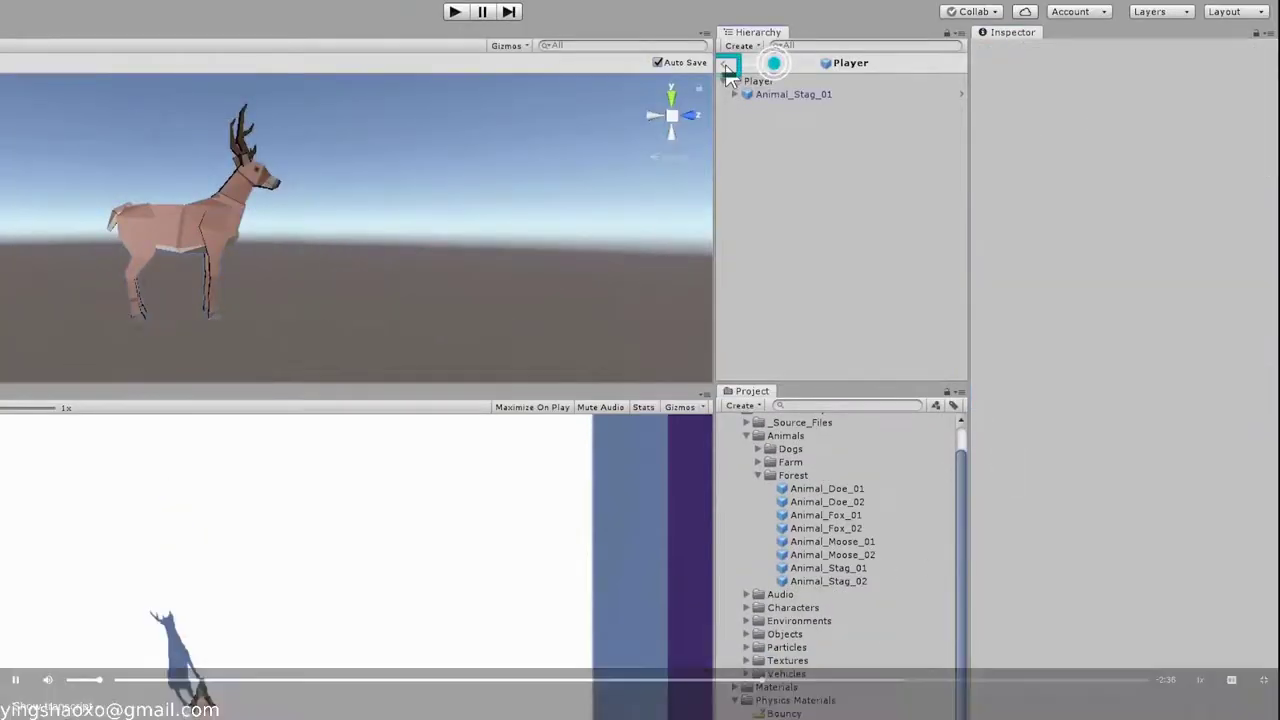
Step: Playtest the scene, steering the stag player right and left among the spawned enemies and powerups
left_click_drag(343, 200, 340, 175, "alt")
key("ctrl+p")
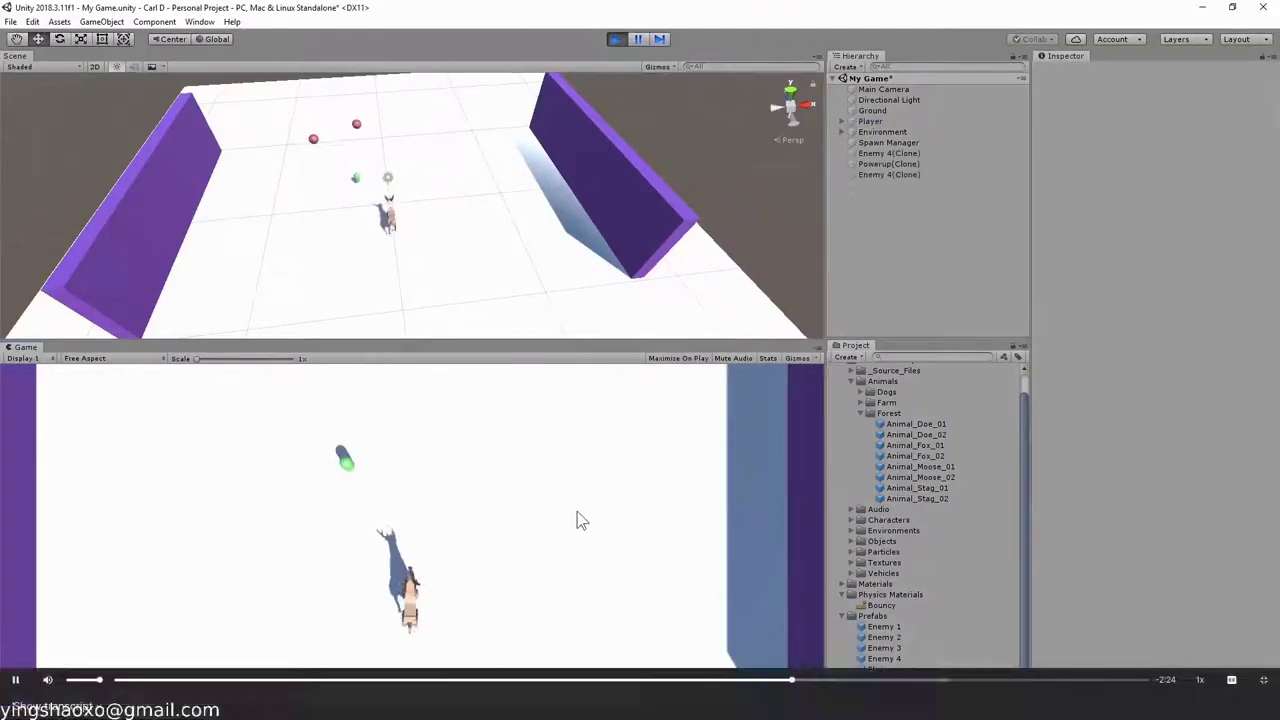
key("Right")
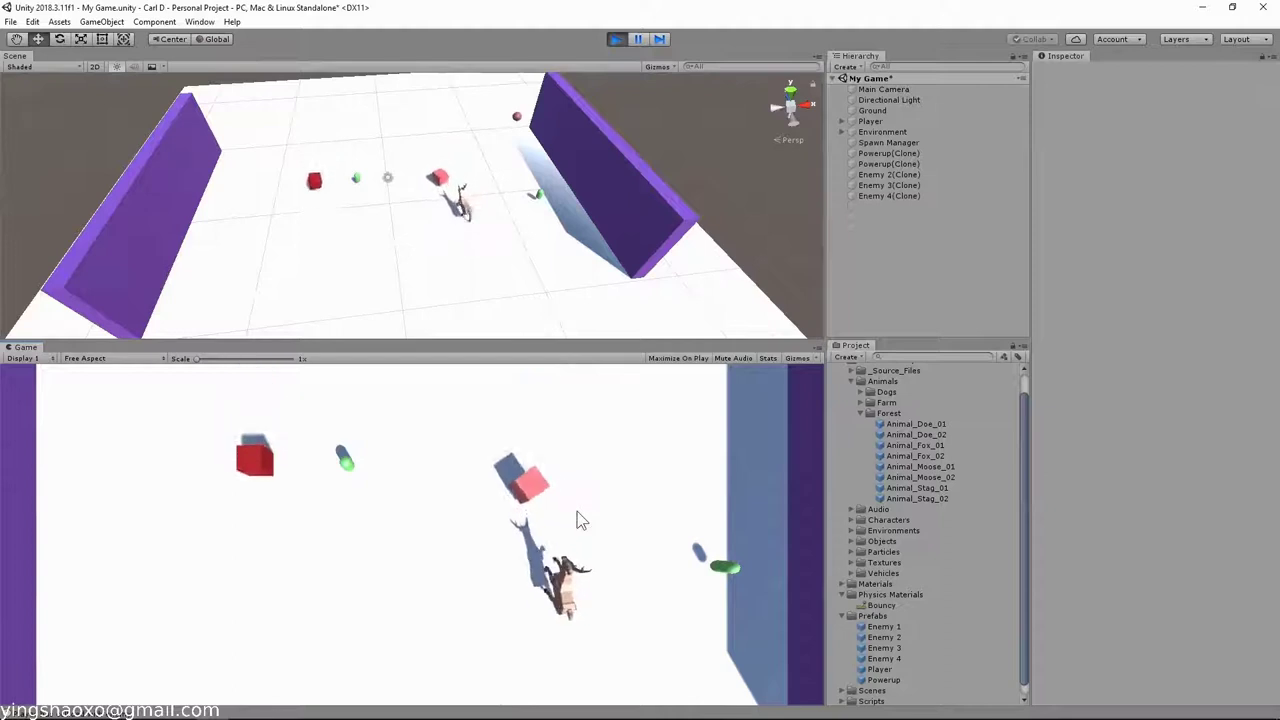
key("Left")
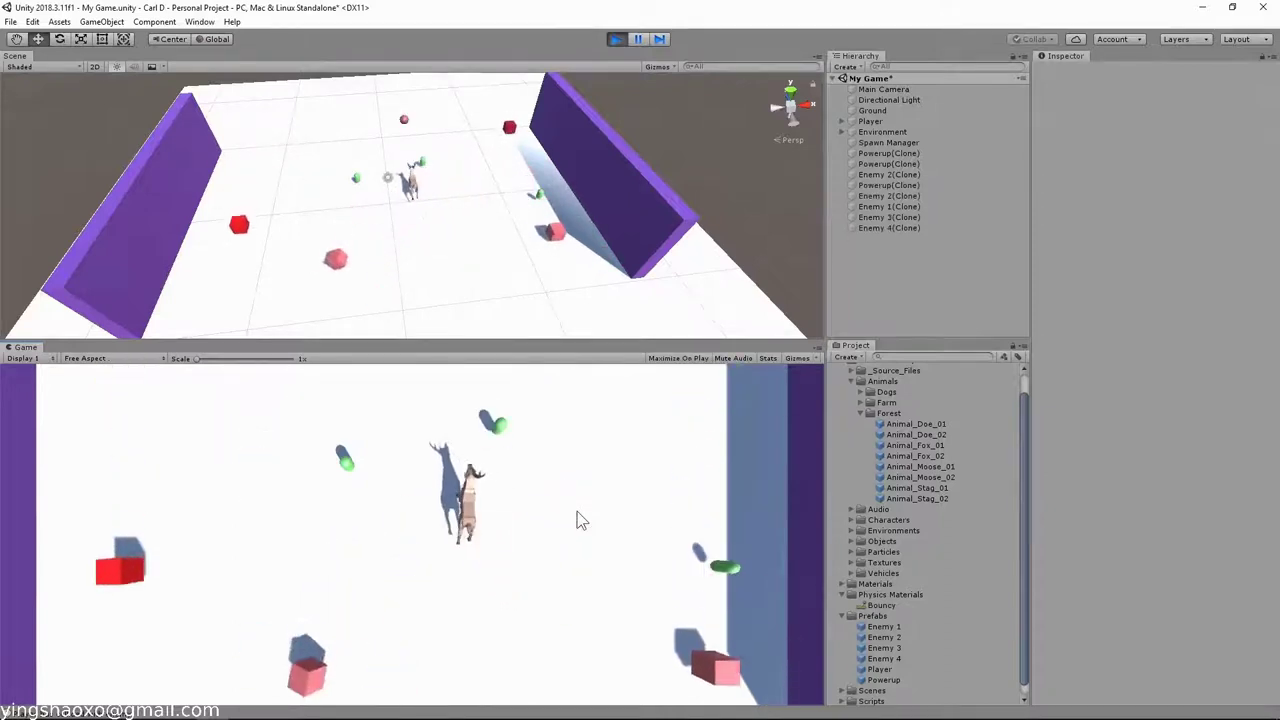
key("Right")
key("Left")
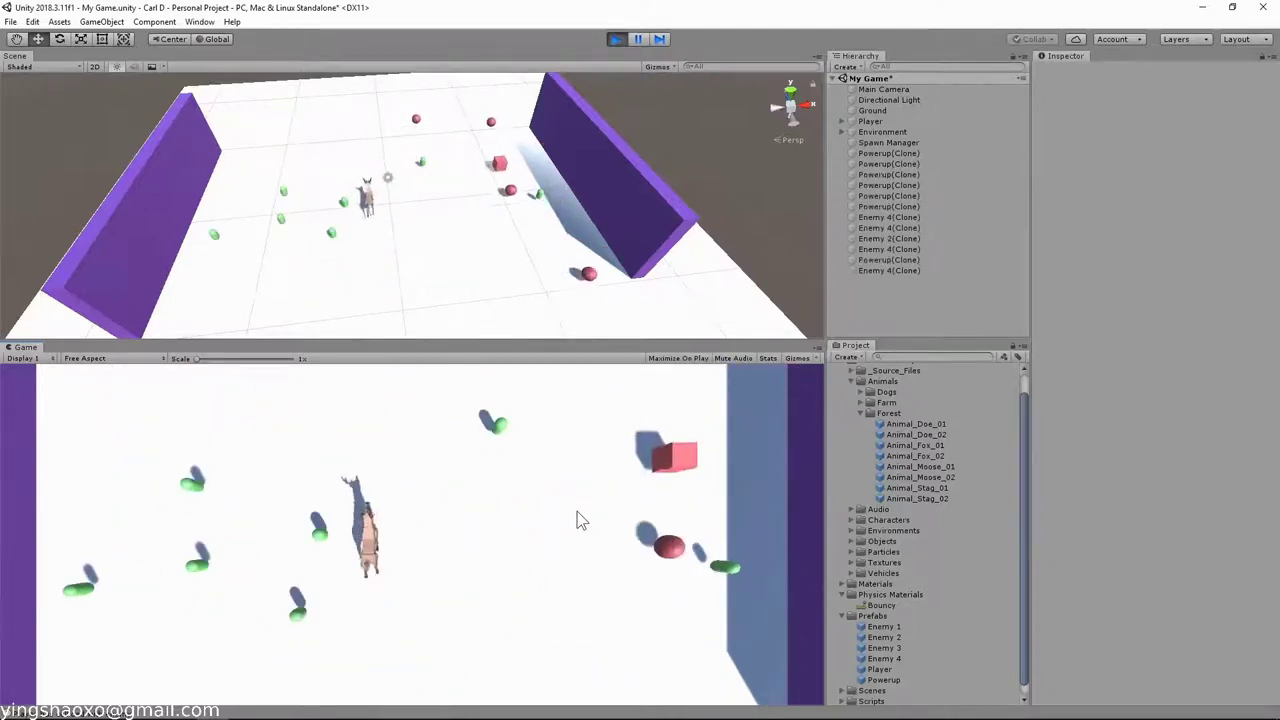
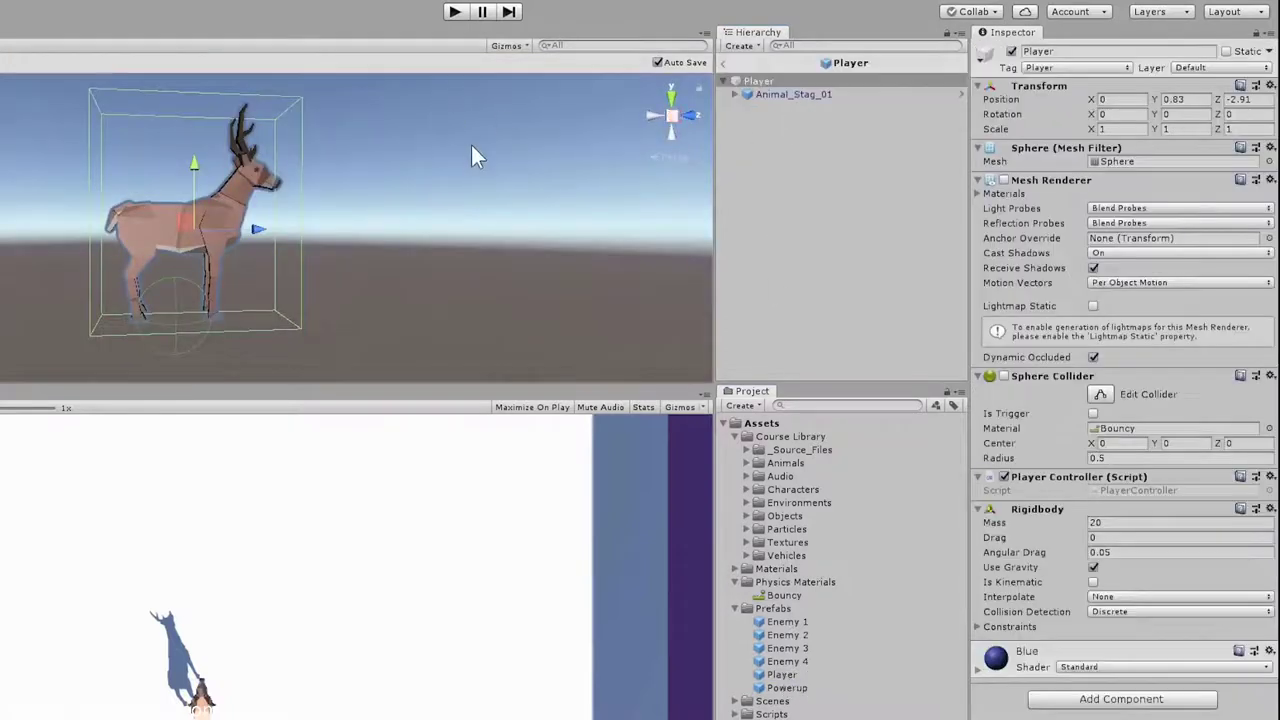
Step: Browse the Animals, Characters and Vehicles folders of the Course Library for possible player models, and collapse them again
scroll(478, 175, "up", 2)
middle_click_drag(478, 175, 450, 163)
scroll(640, 282, "down", 1)
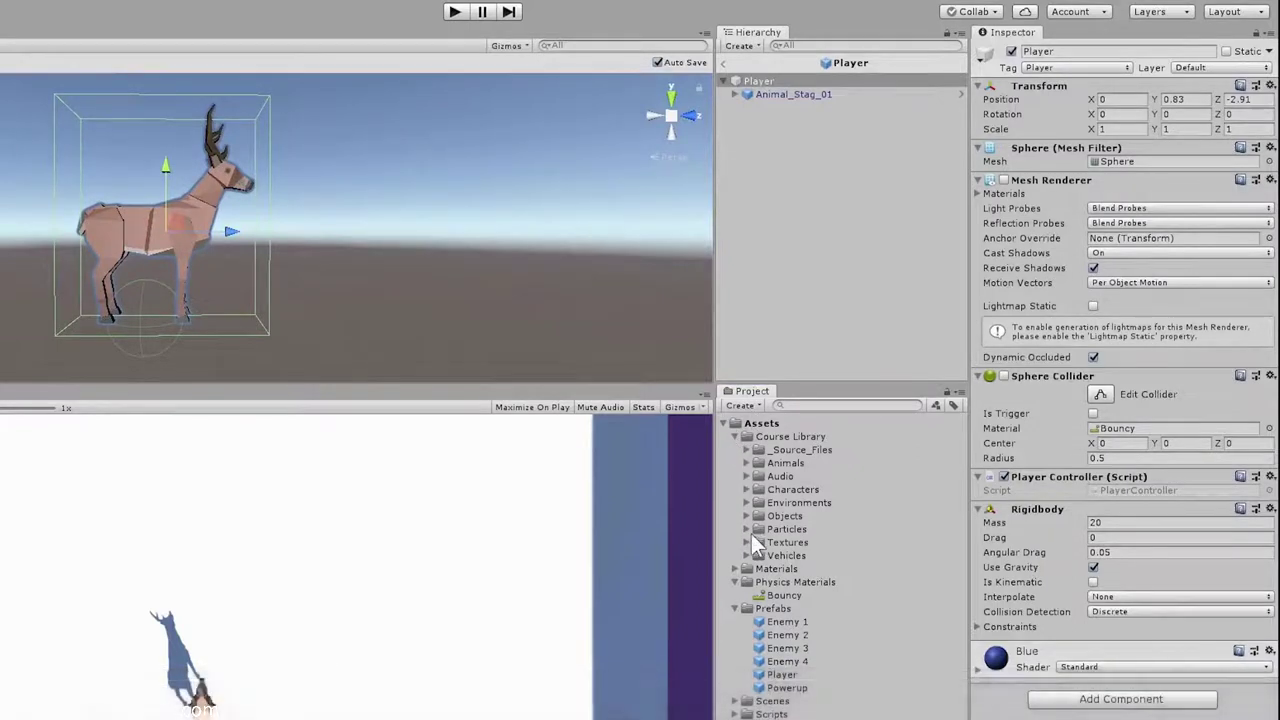
left_click(747, 463)
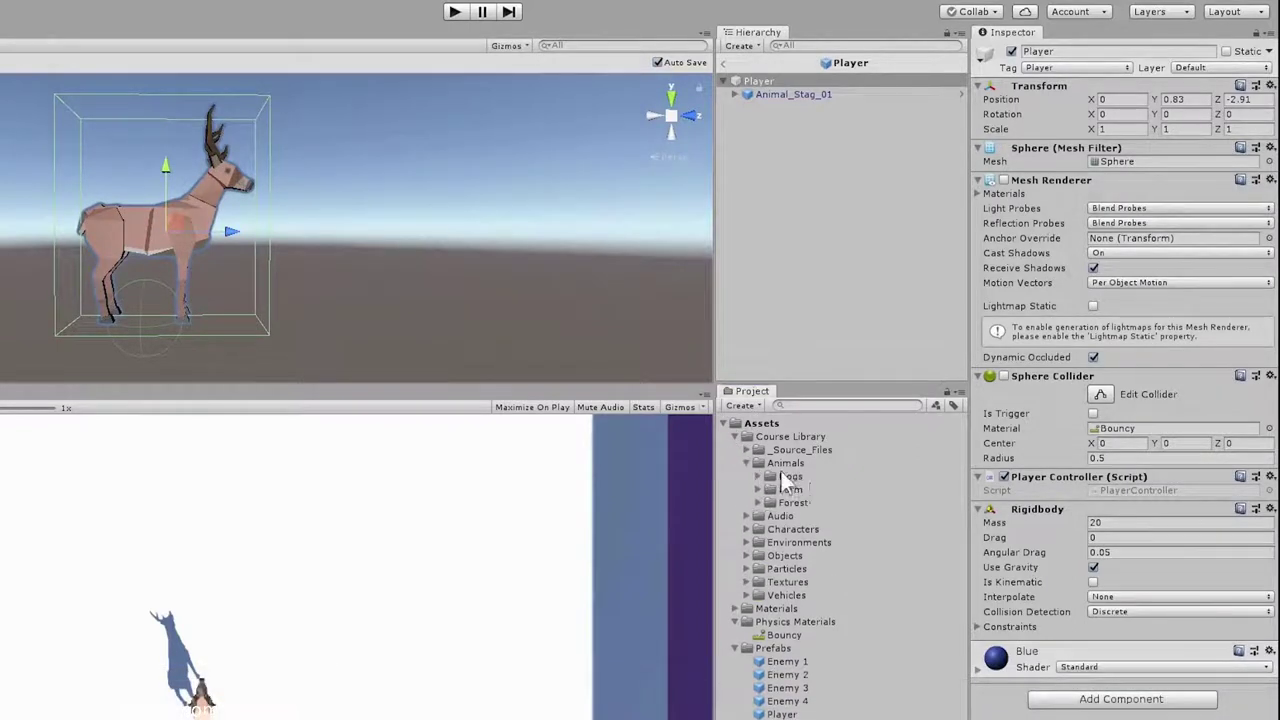
left_click(746, 529)
left_click(746, 529)
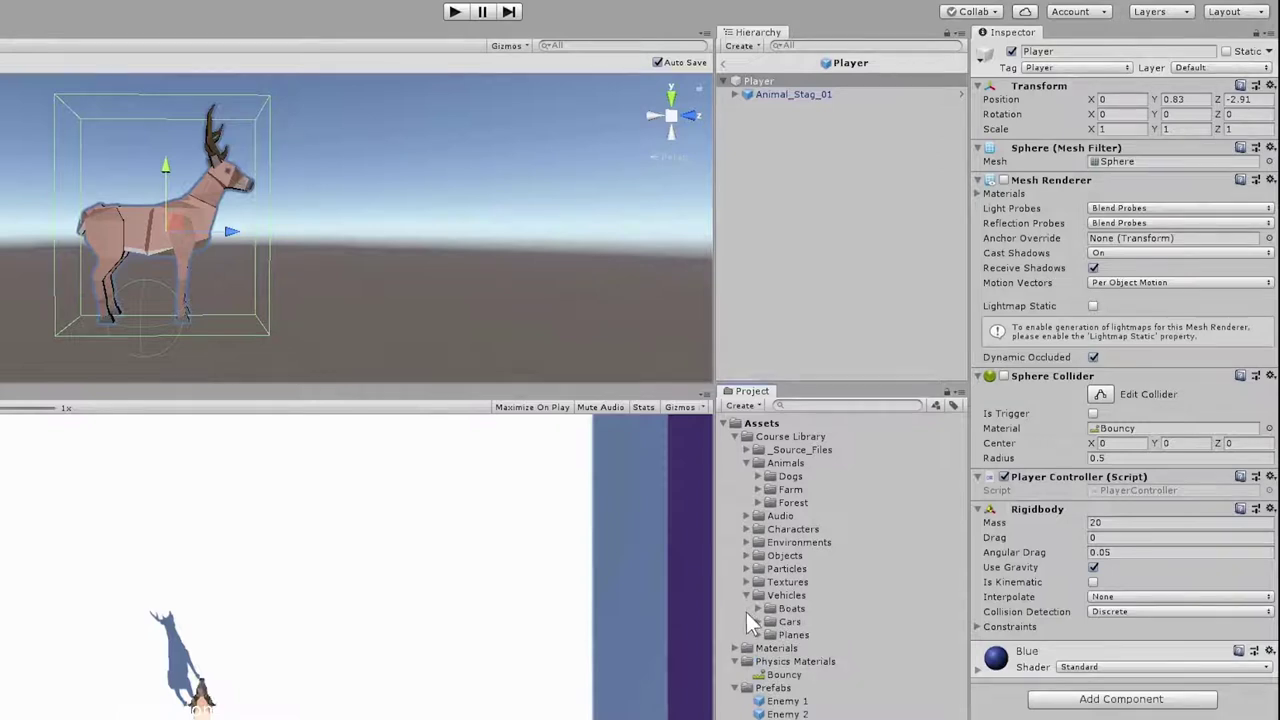
left_click(747, 463)
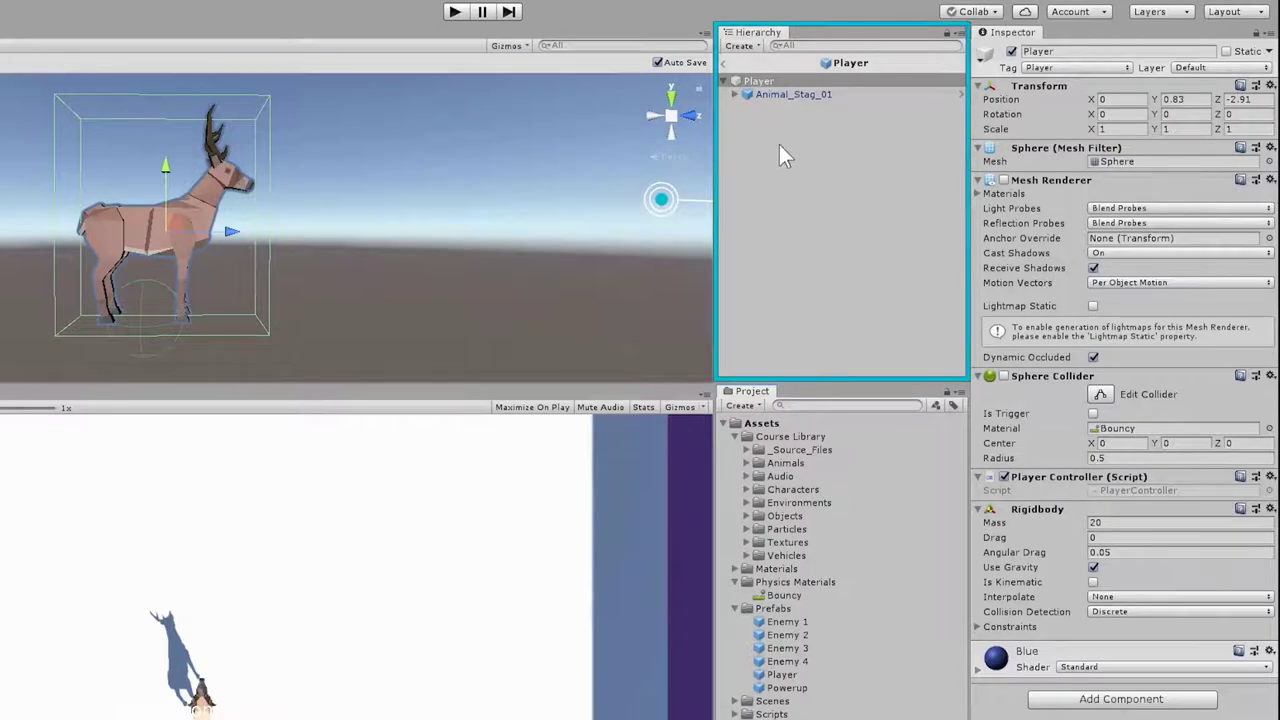
Step: Compare the components on the parent Player with those on the nested Animal_Stag_01, and run the main scene
left_click(751, 80)
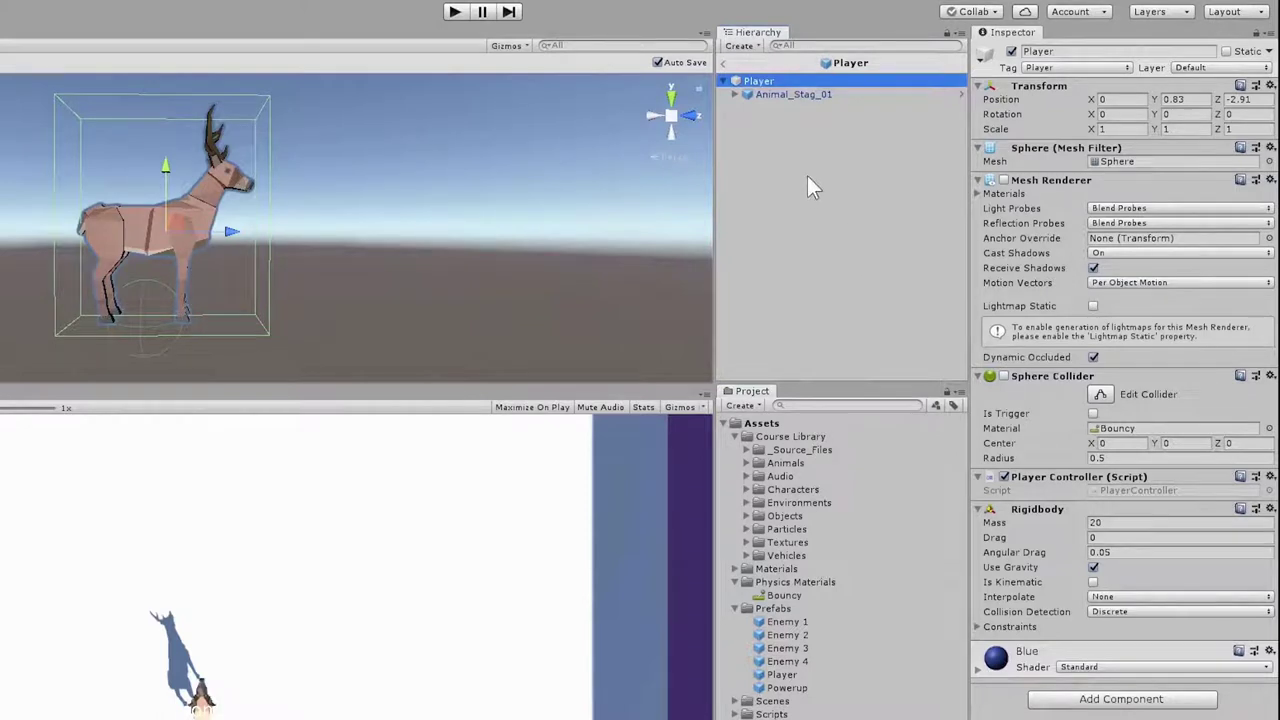
left_click(795, 93)
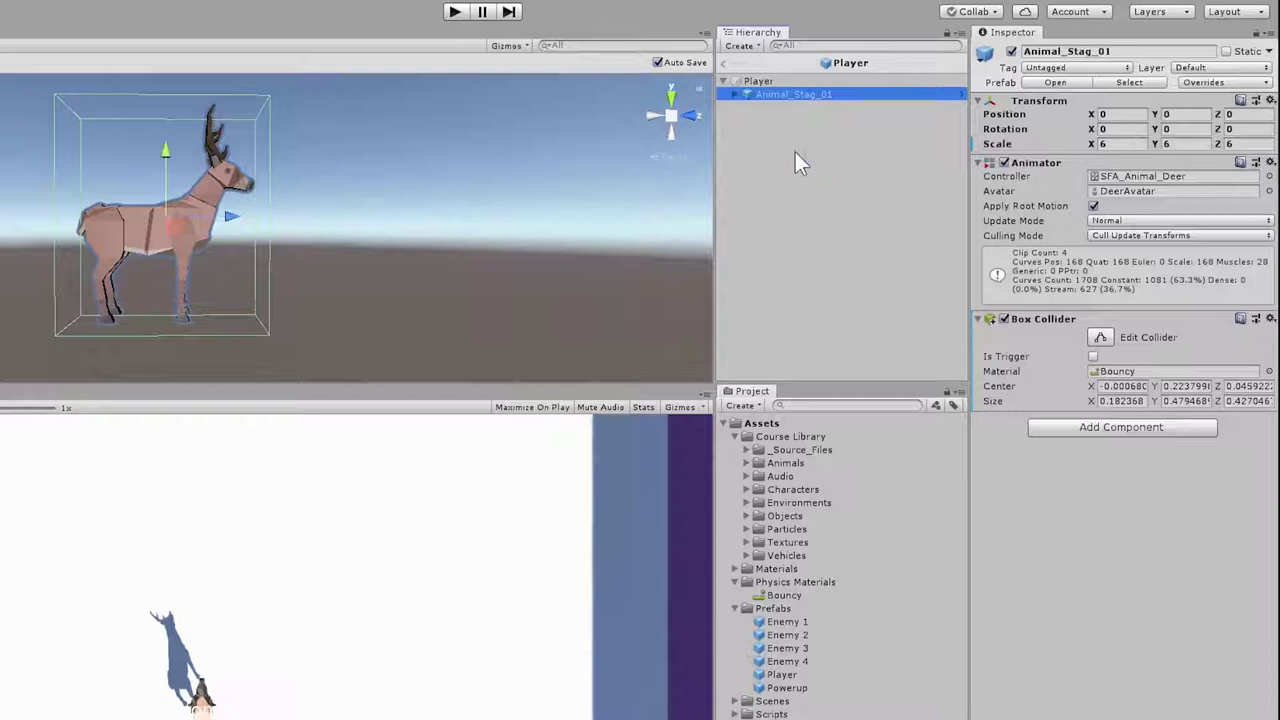
left_click(805, 81)
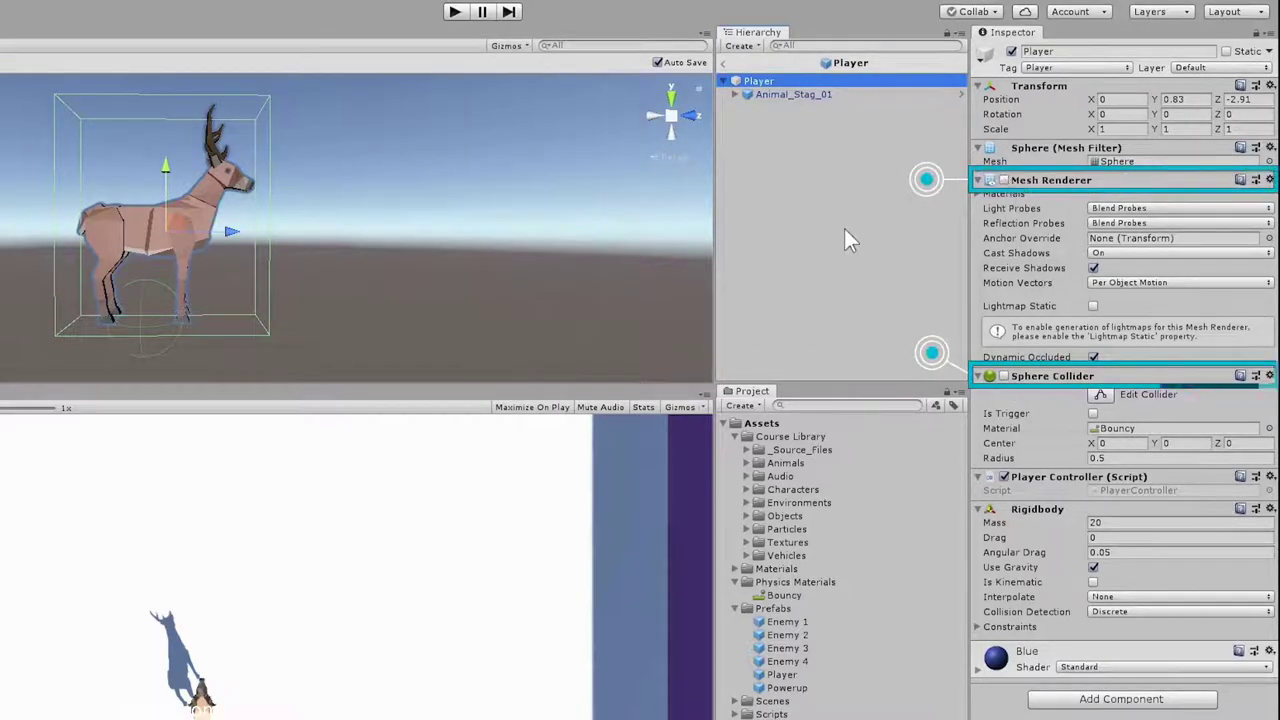
left_click(805, 94)
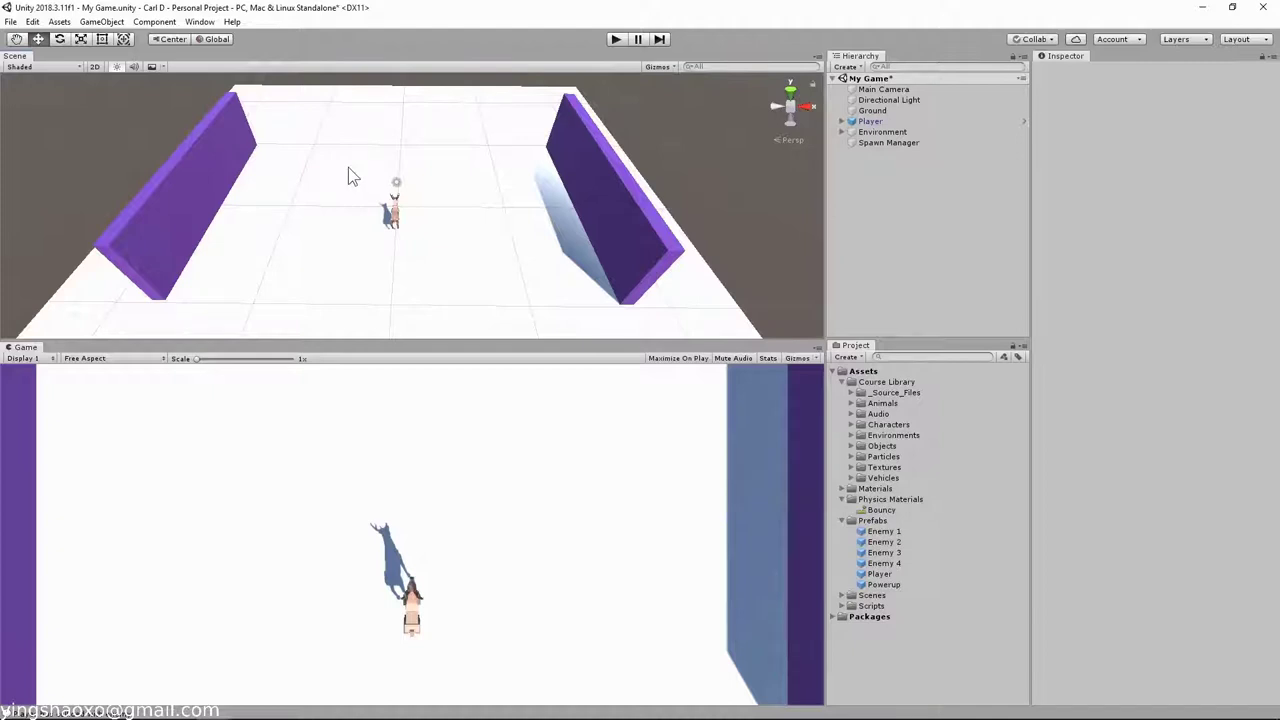
left_click(616, 39)
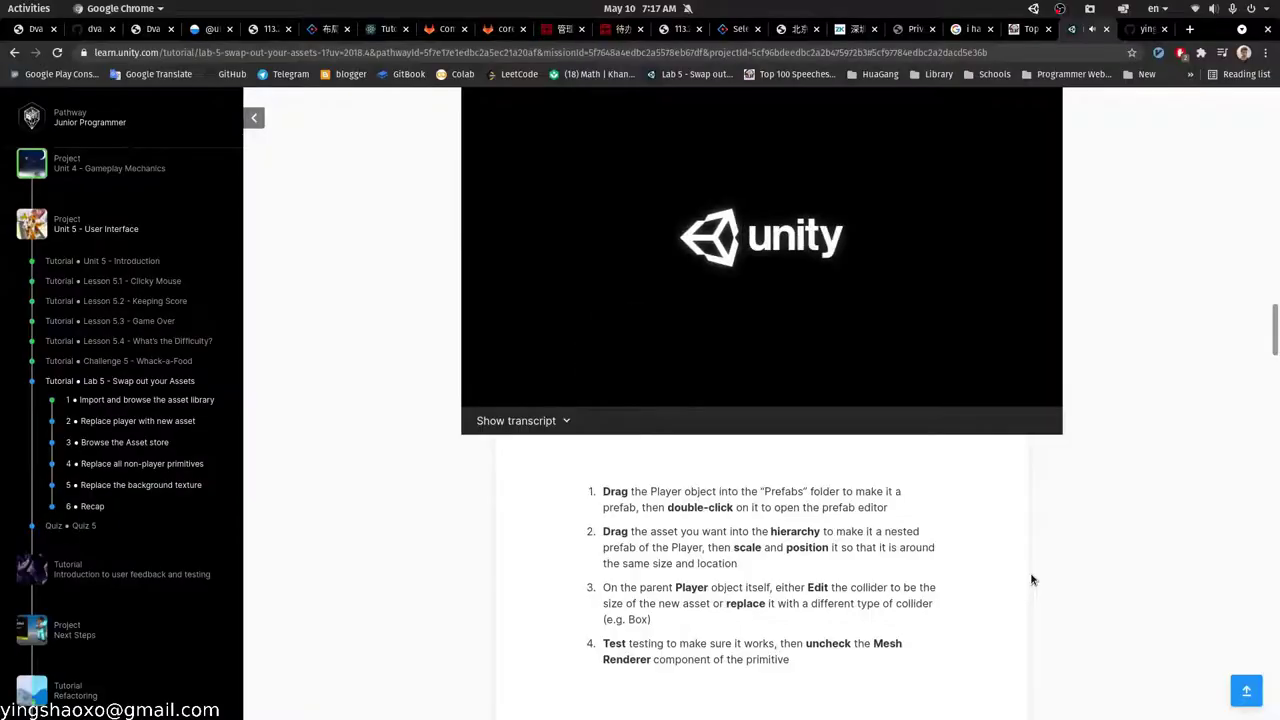
Step: Switch to the MyGame project in Unity and examine Animal_Moose_01 nested under Player, in the prefab and in play mode
key("alt+Tab")
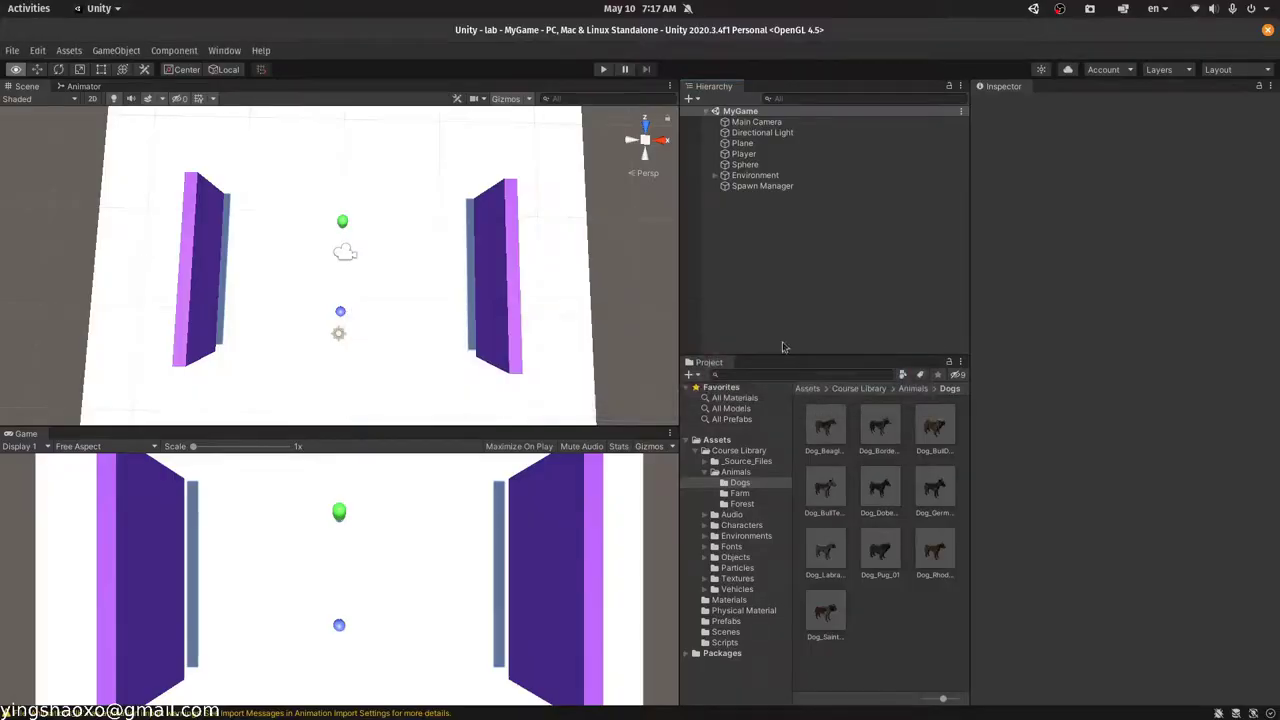
left_click(744, 153)
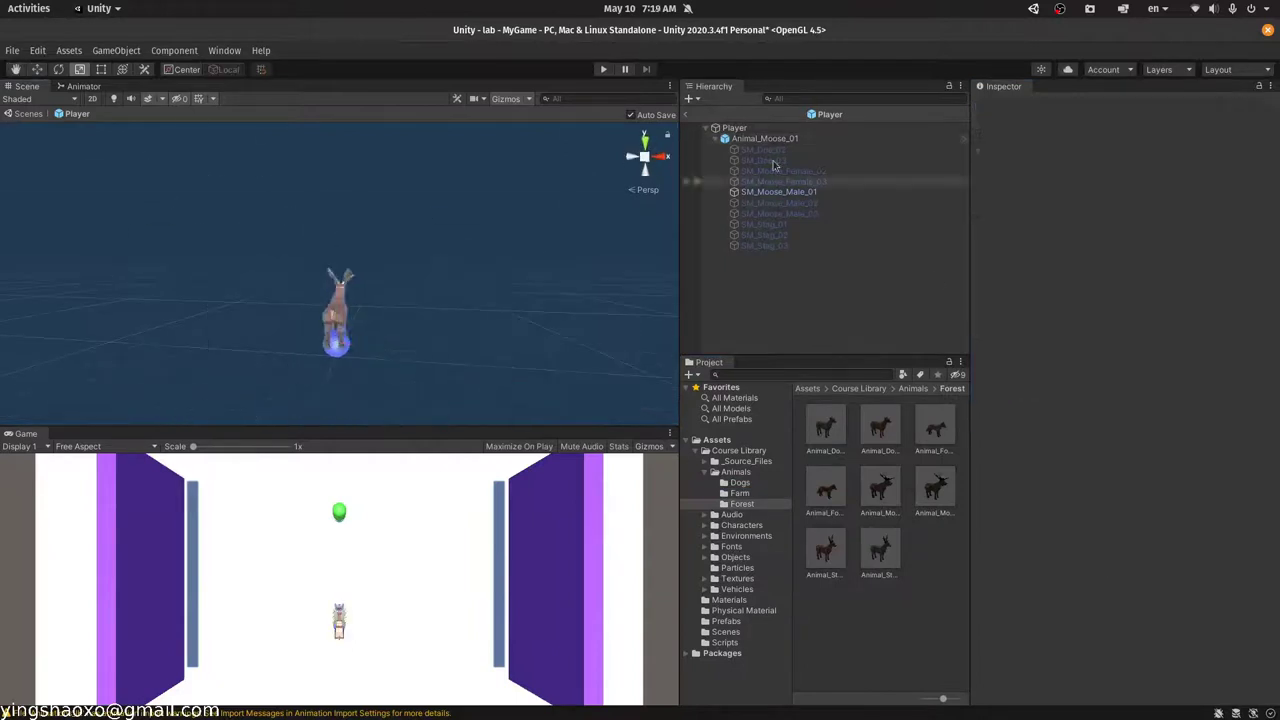
left_click(765, 139)
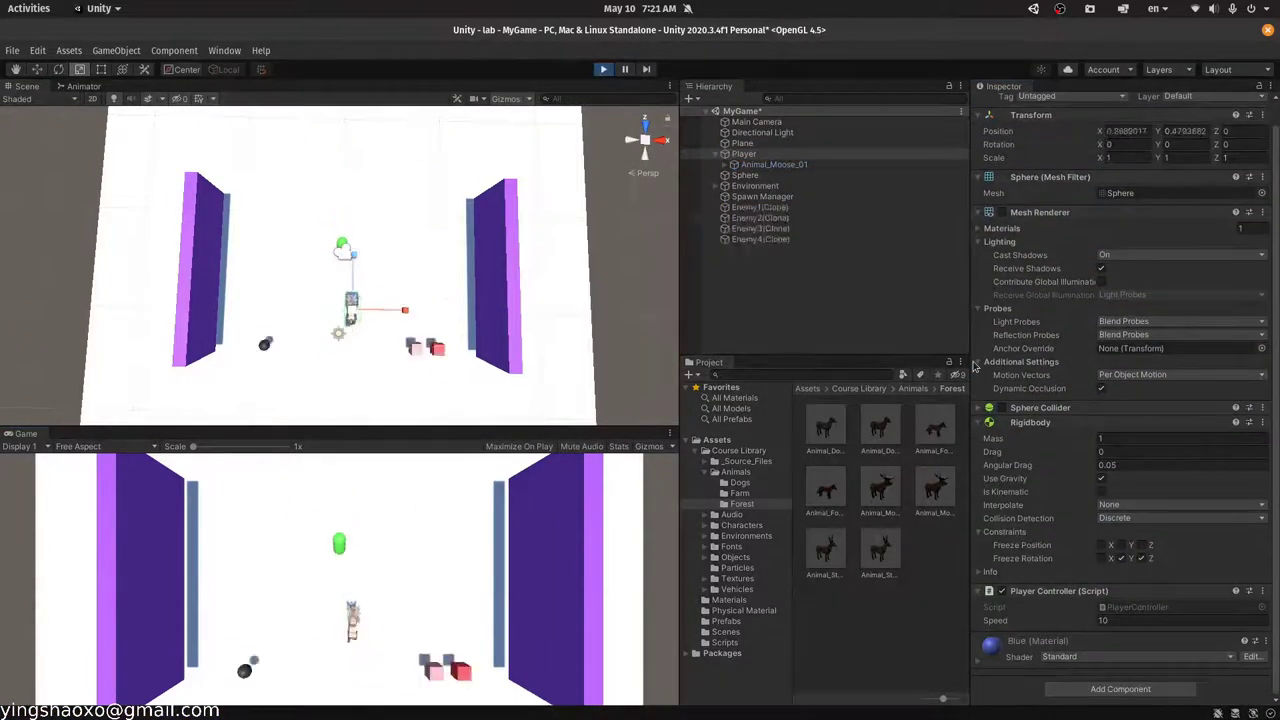
left_click(774, 164)
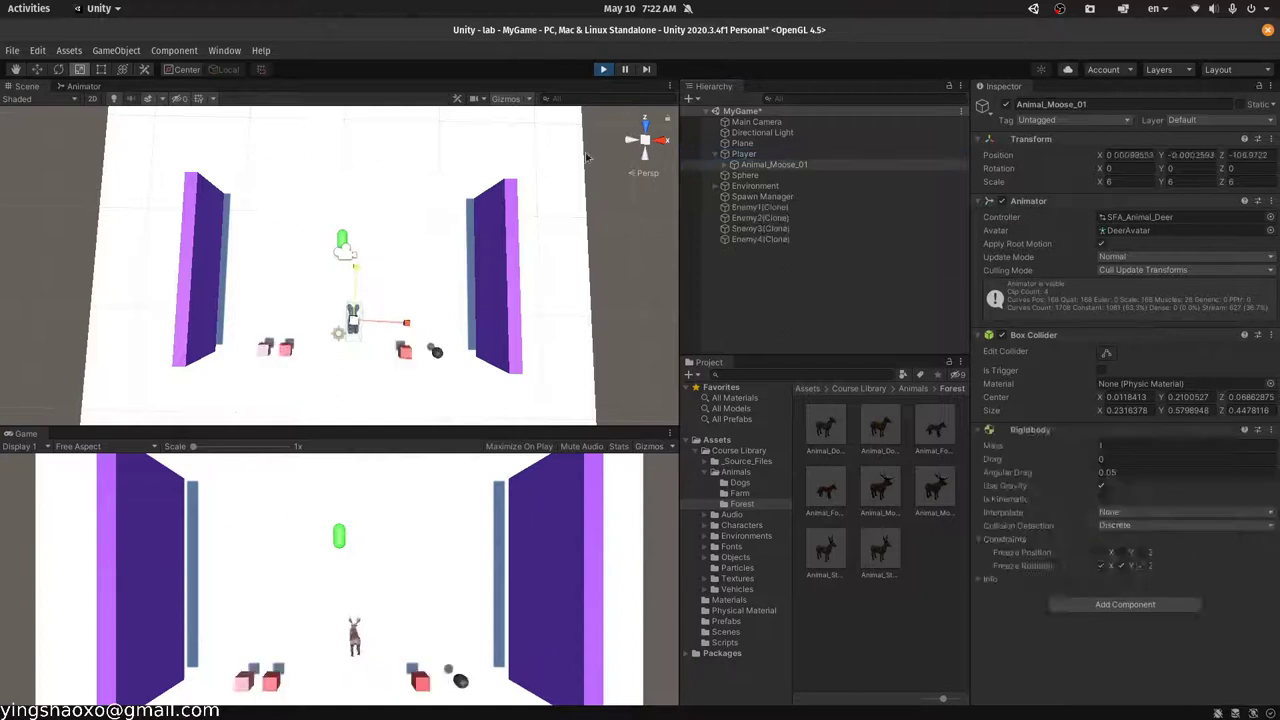
Step: Playtest the moose player by steering it left and right, and stop the game
left_click(603, 69)
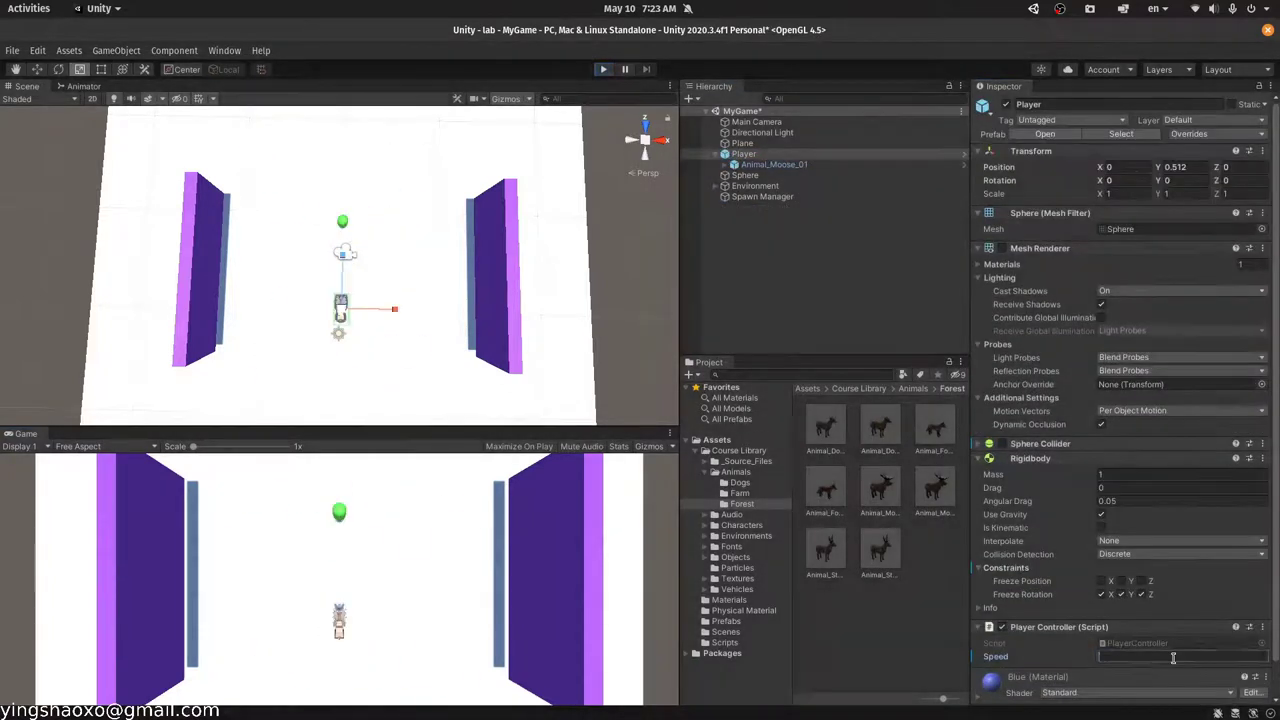
key("Left")
key("Right")
key("ctrl+p")
Step: Open the Prefabs folder and store the scene's Player object in the Player prefab
left_click(913, 388)
left_click(726, 589)
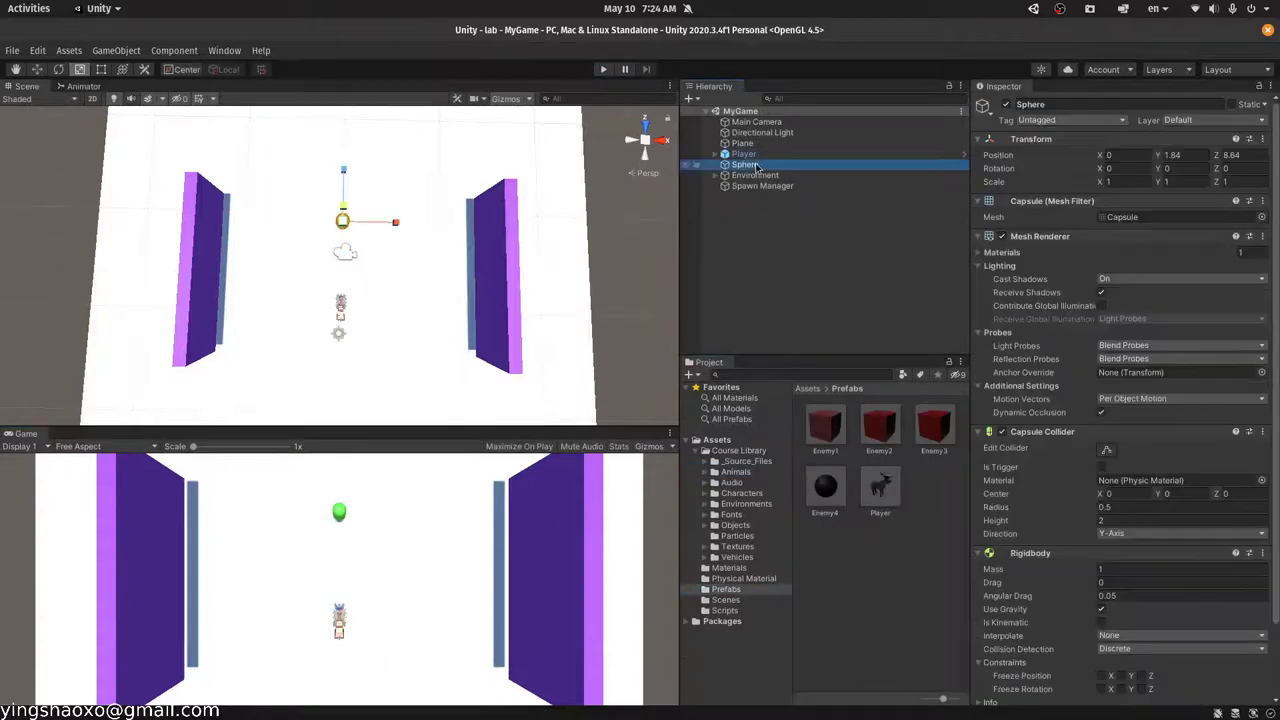
left_click_drag(743, 153, 893, 505)
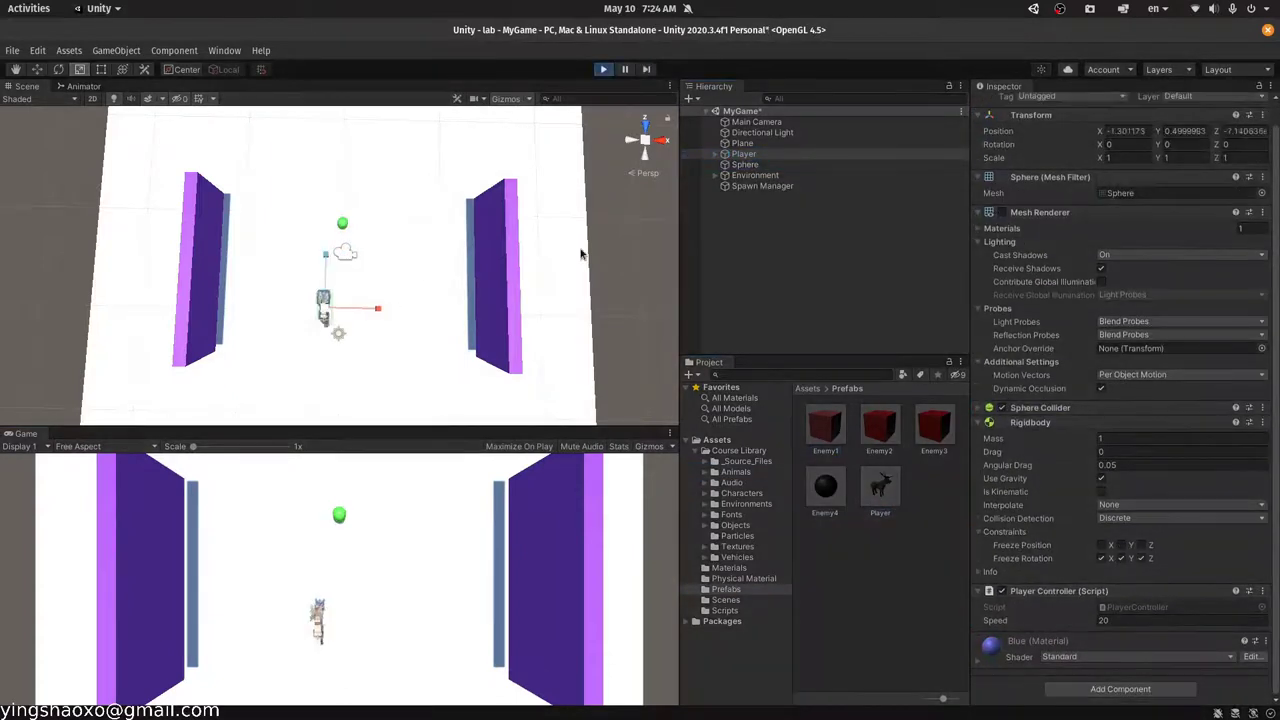
Step: Test the Player's movement to the right and downward in the running game, and end play mode
key("Right")
key("Down")
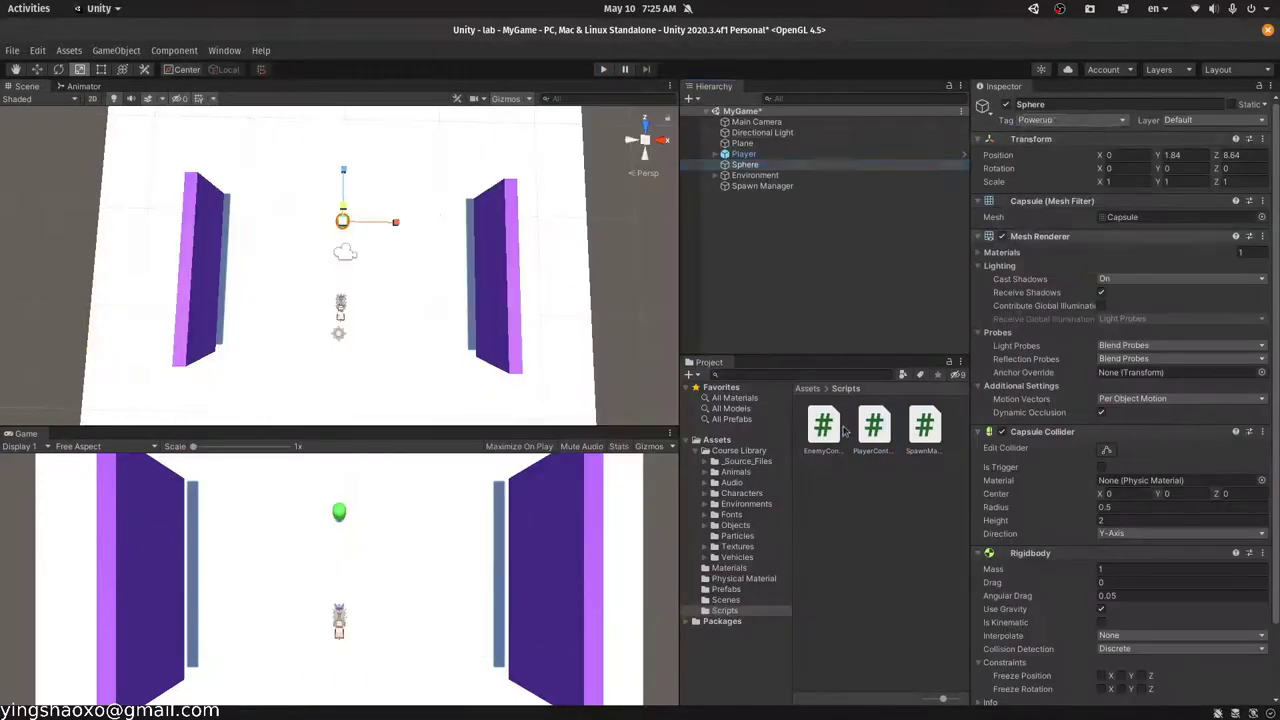
key("ctrl+p")
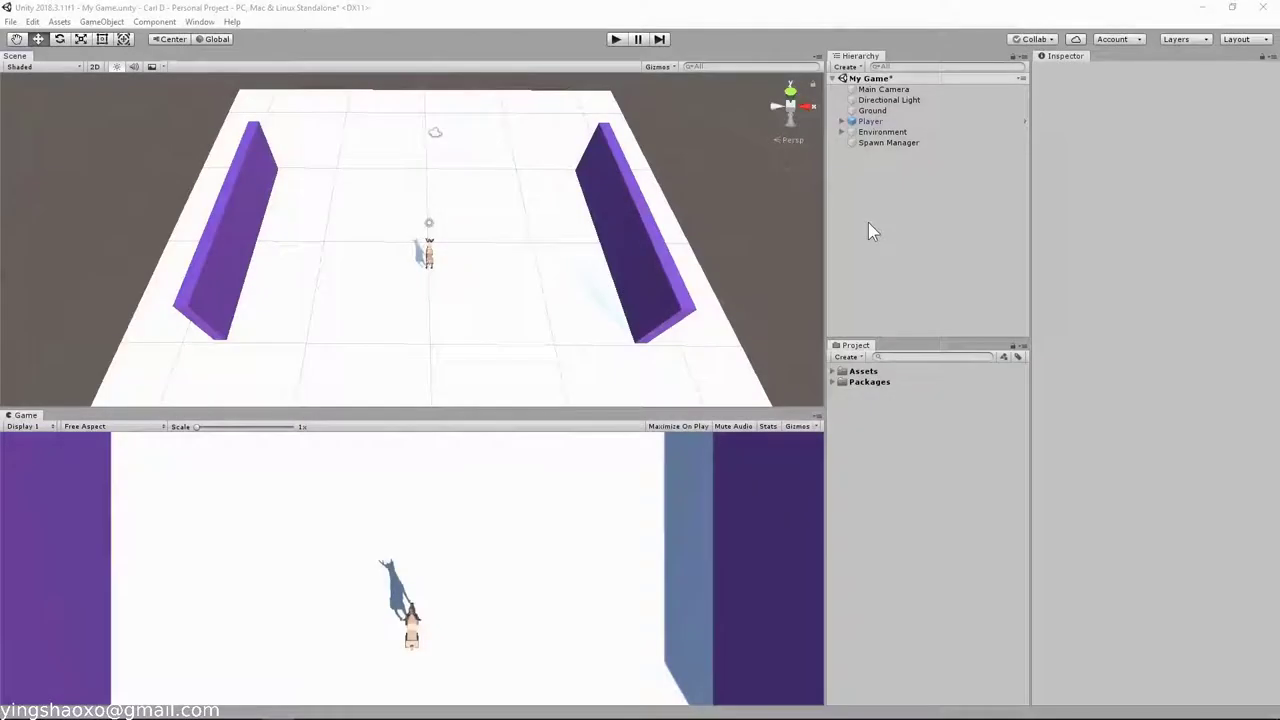
Step: Select the Player, expand Assets and the Course Library, and look through its Animals and Characters folders for replacement models
left_click(893, 121)
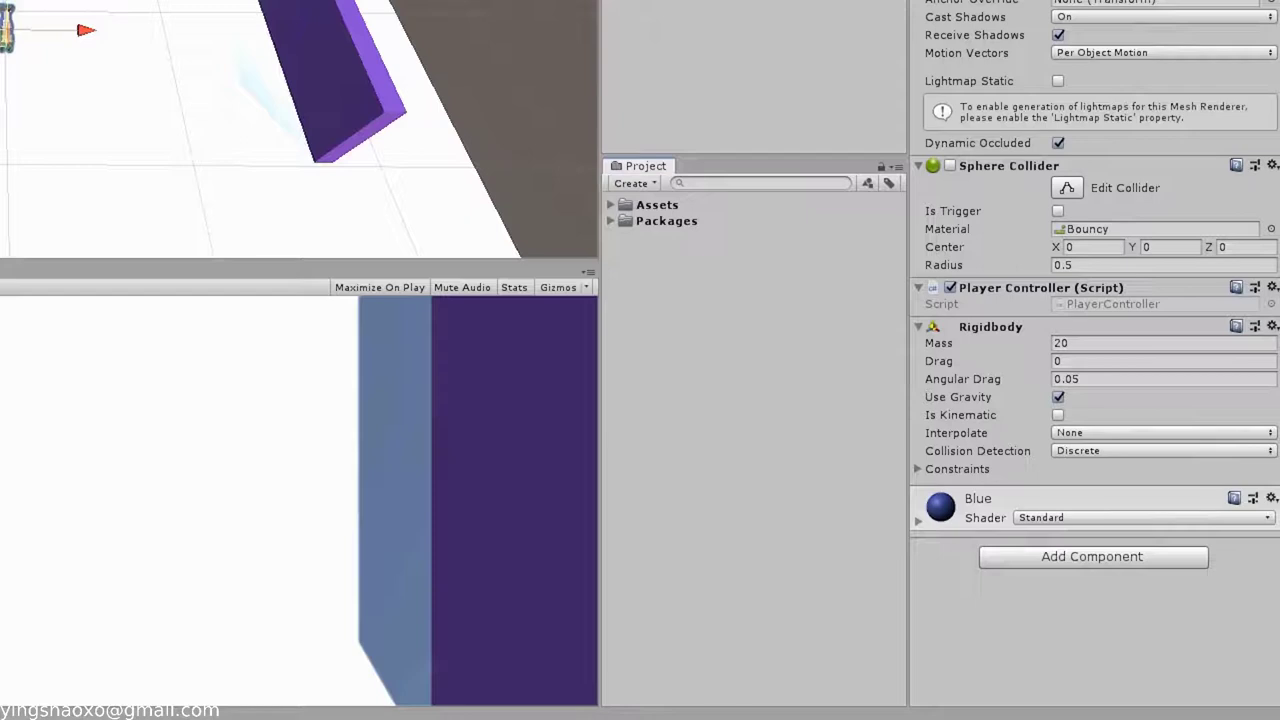
left_click(611, 205)
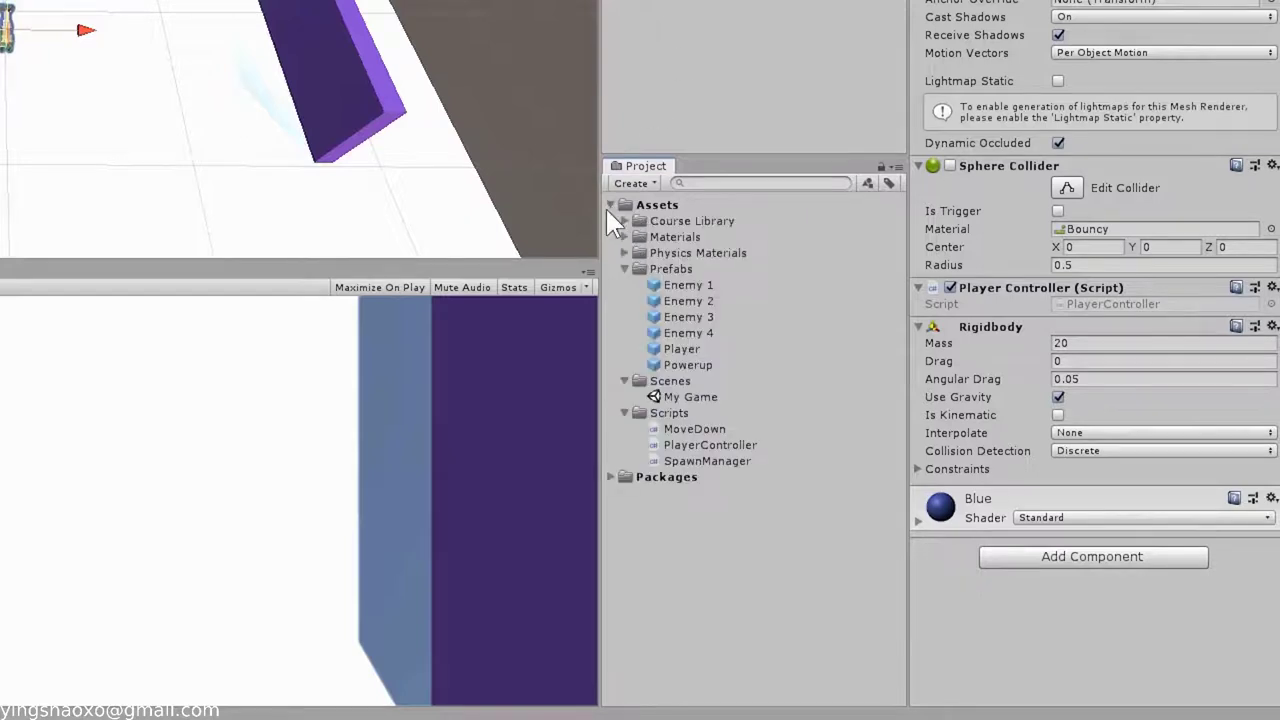
left_click(624, 221)
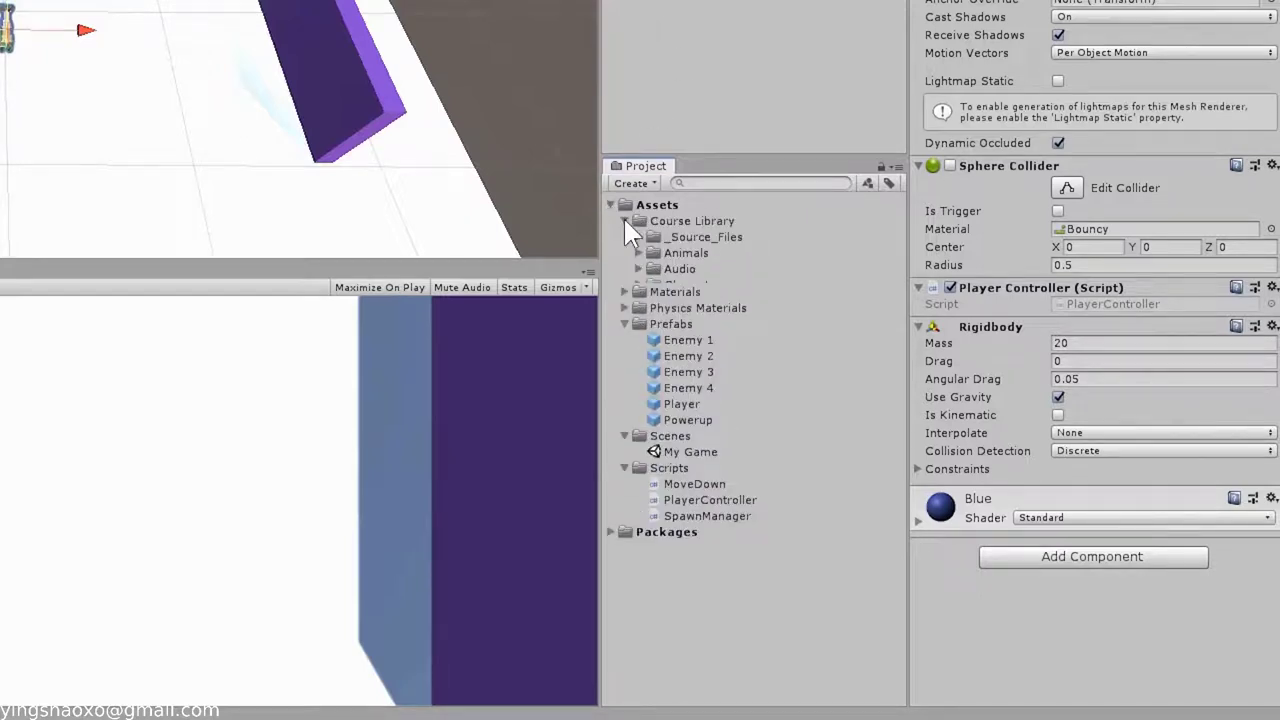
left_click(700, 254)
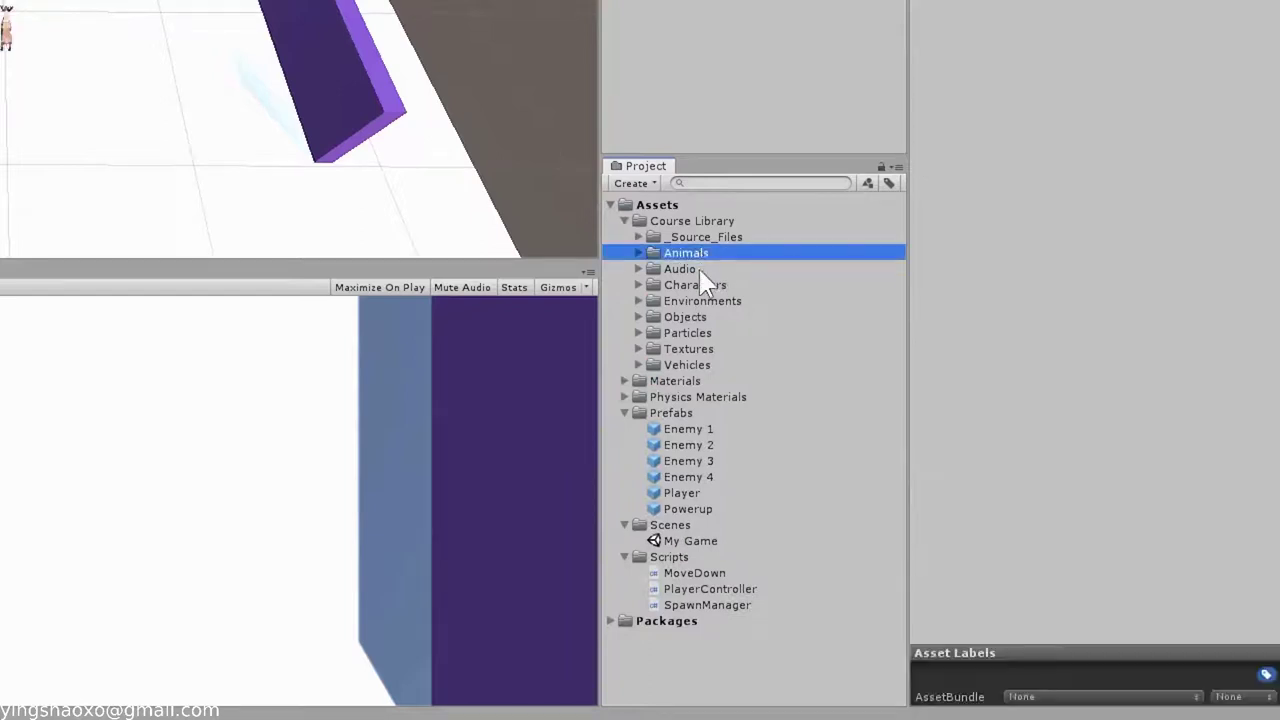
left_click(638, 253)
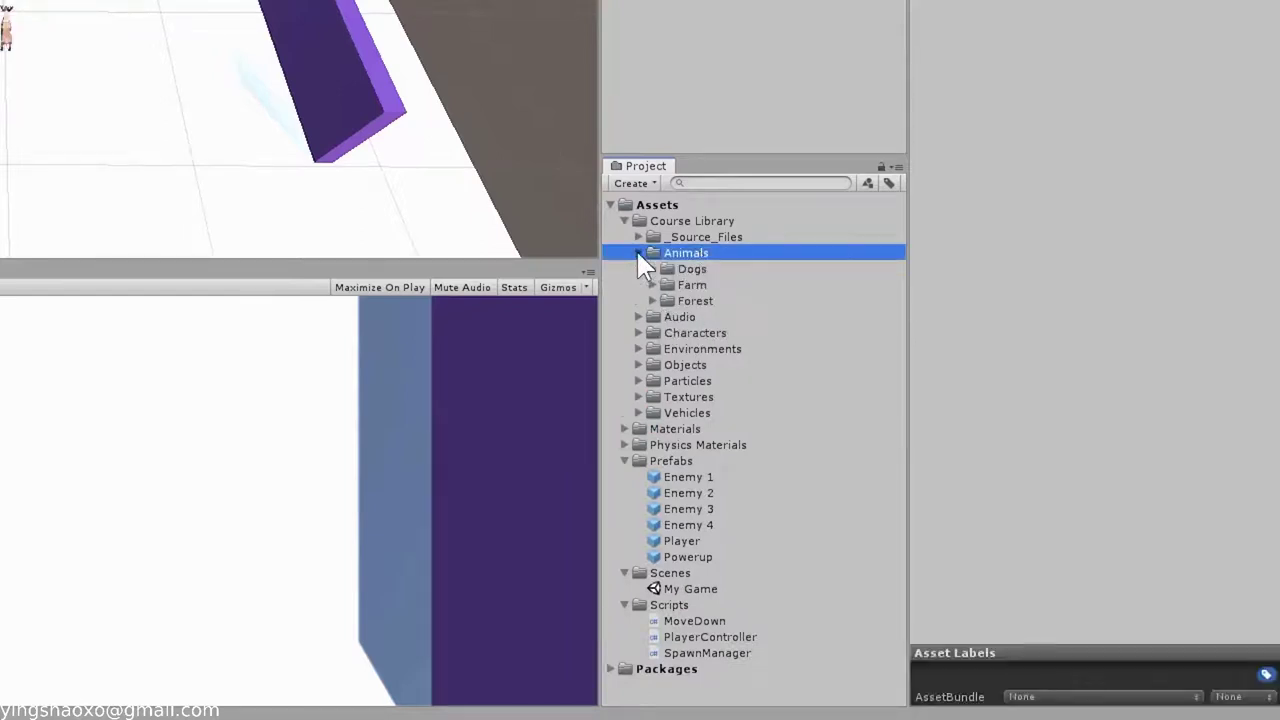
left_click(638, 333)
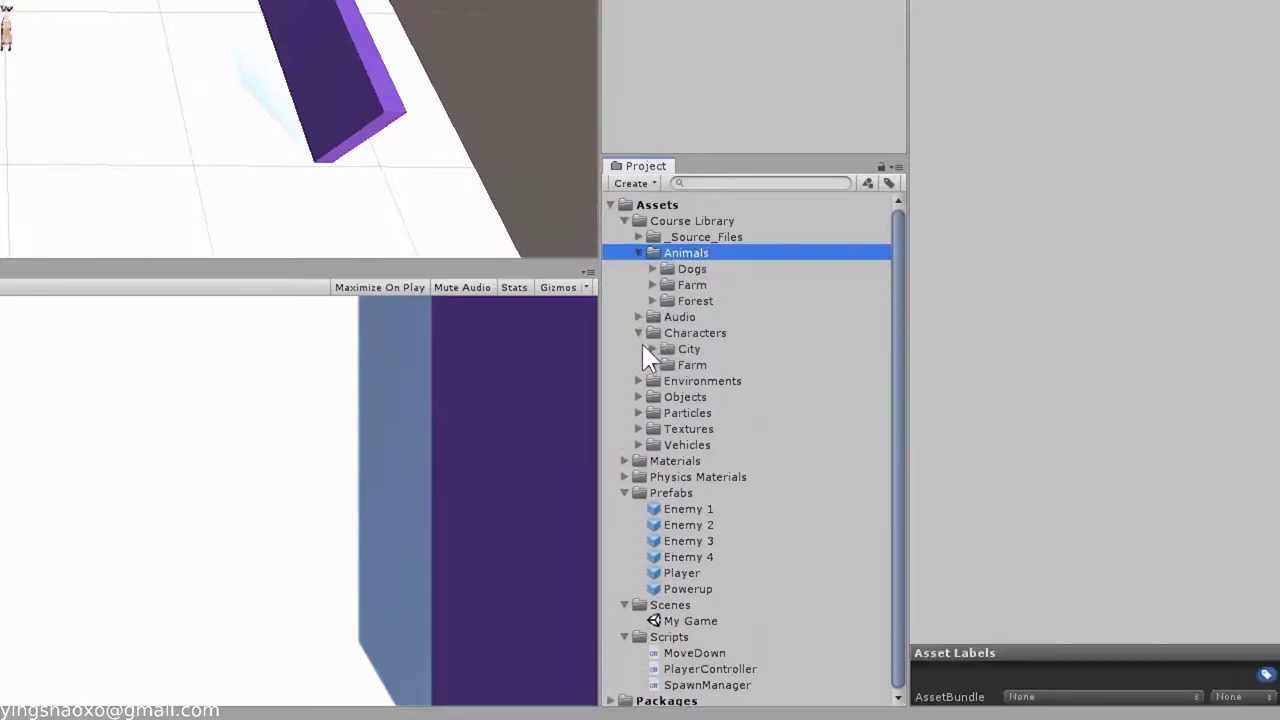
left_click(639, 333)
left_click(639, 253)
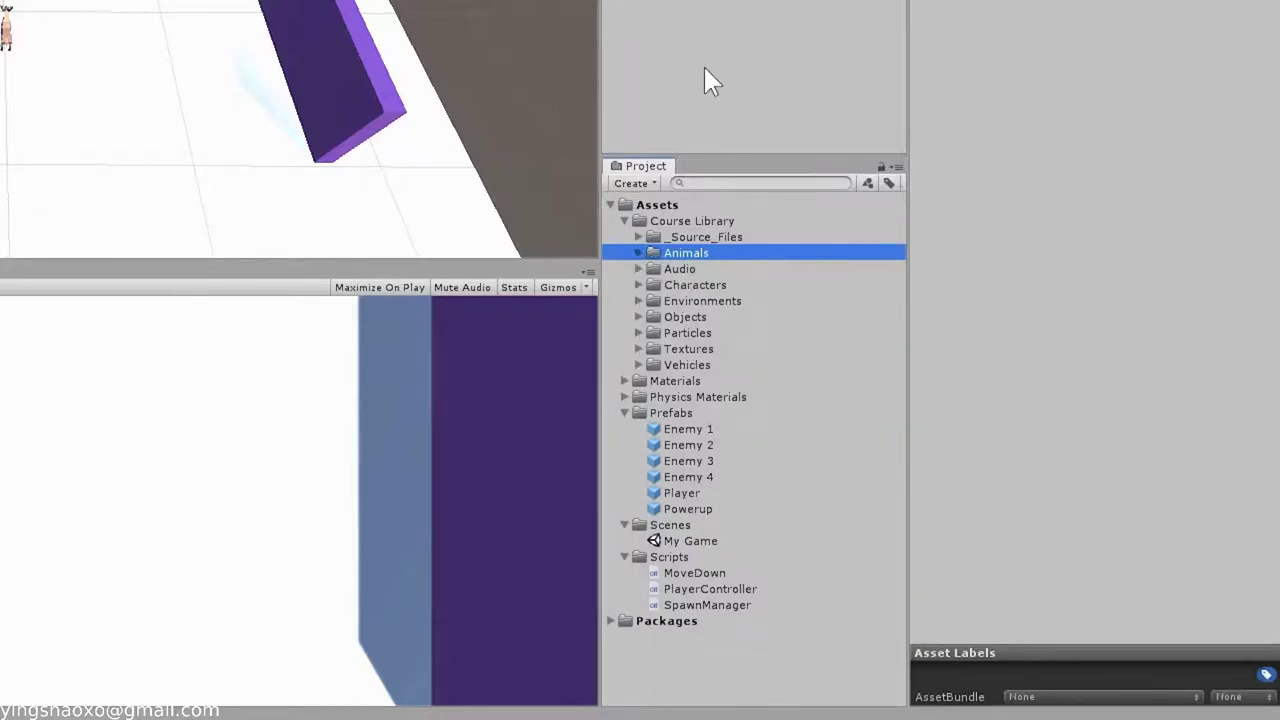
left_click(702, 69)
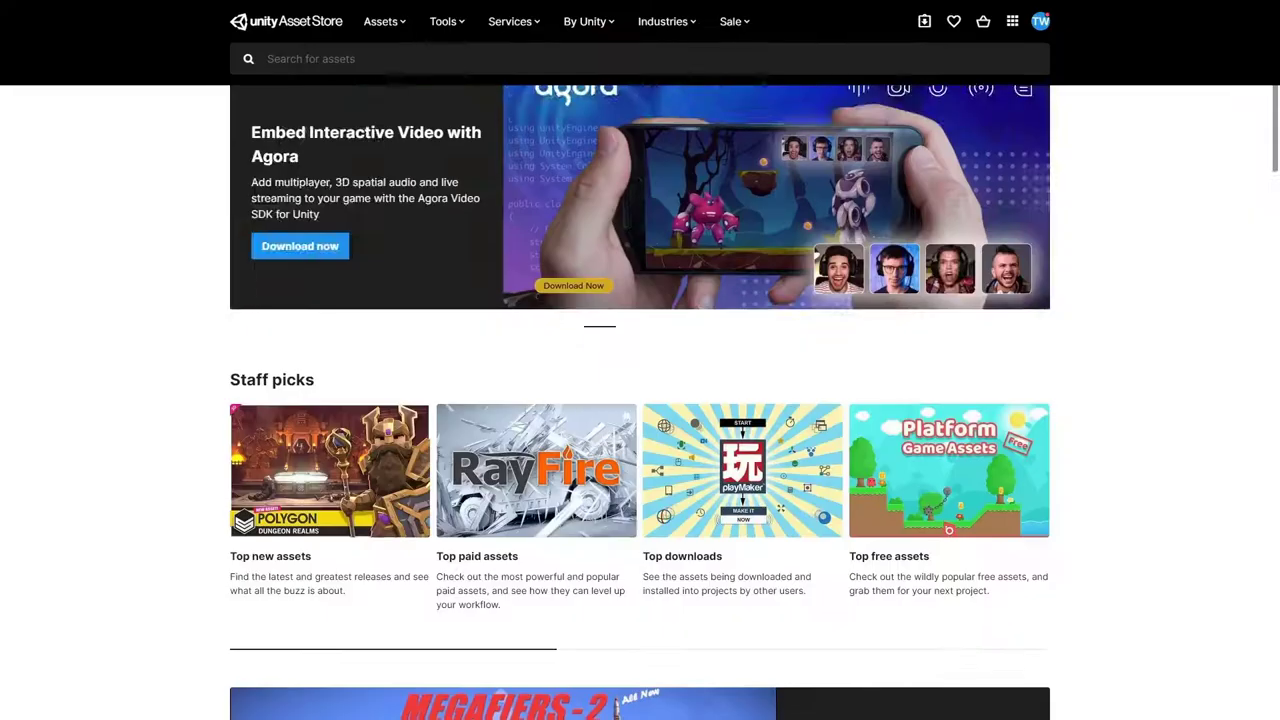
Step: Look through the Unity Asset Store home page, from the staff picks to the asset categories and top rated publishers
scroll(640, 400, "down", 3)
scroll(640, 400, "down", 5)
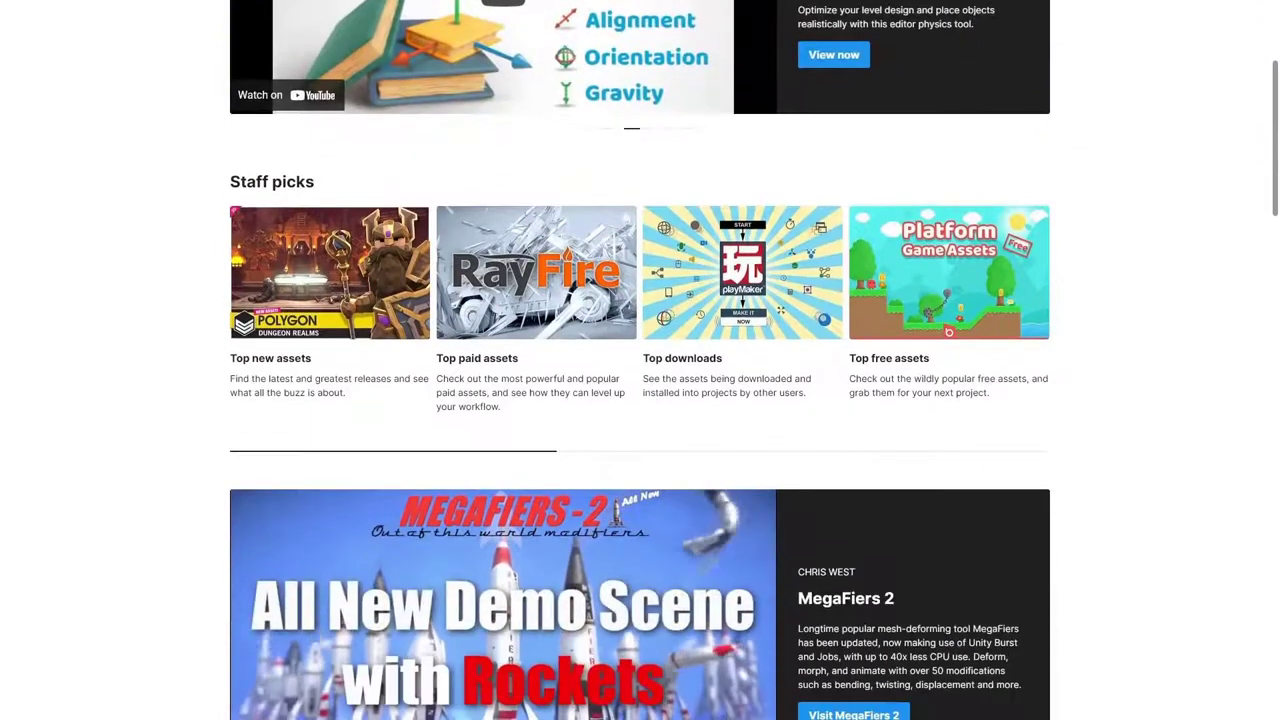
scroll(749, 394, "down", 10)
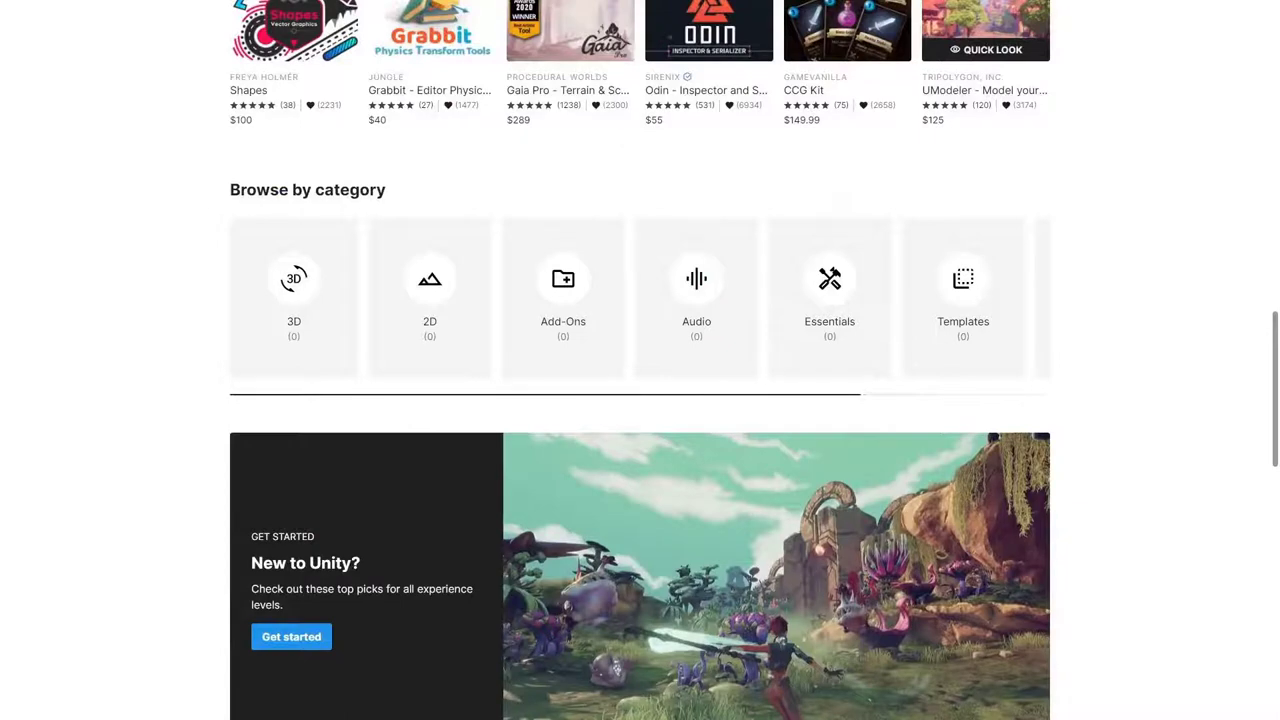
scroll(640, 360, "down", 9)
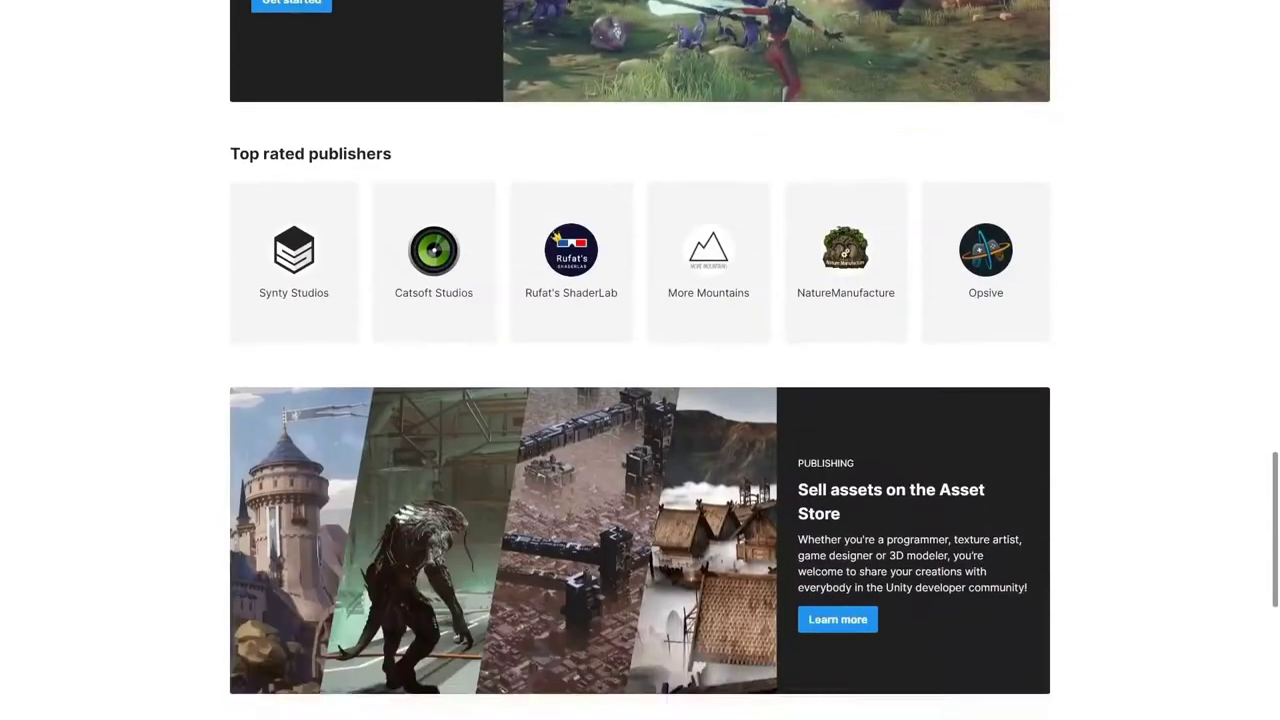
scroll(640, 360, "up", 10)
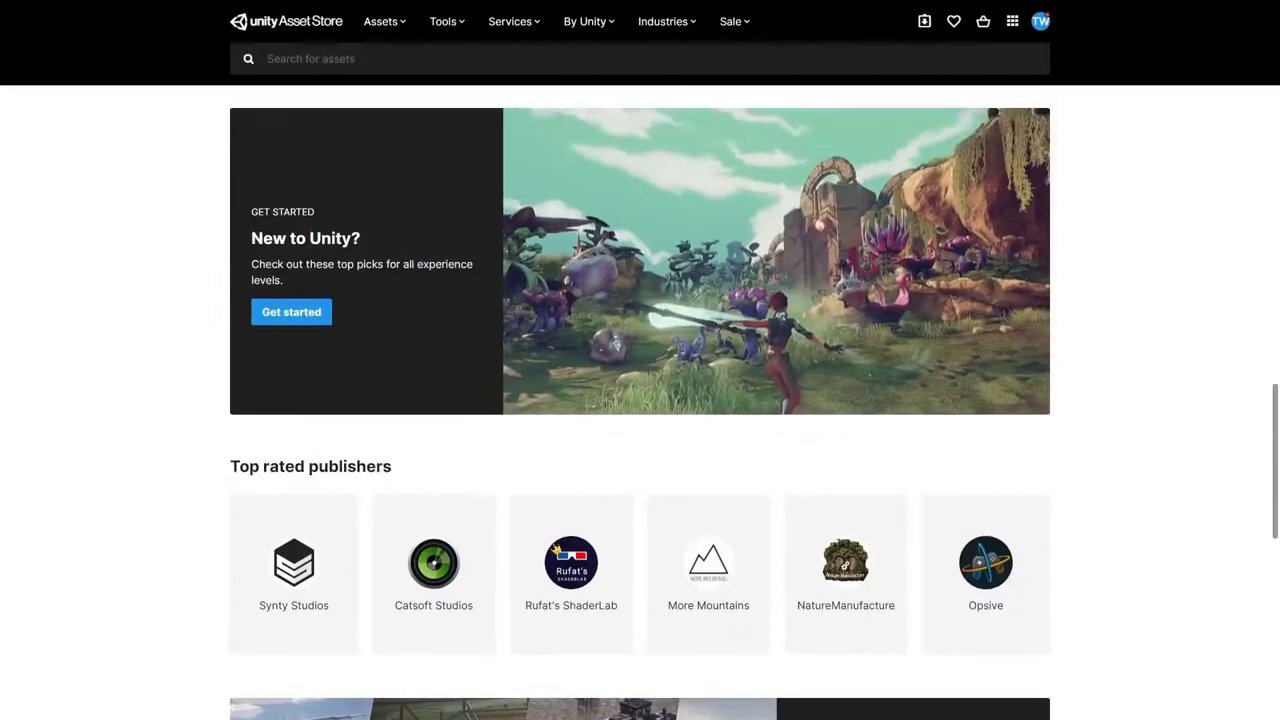
scroll(640, 400, "up", 8)
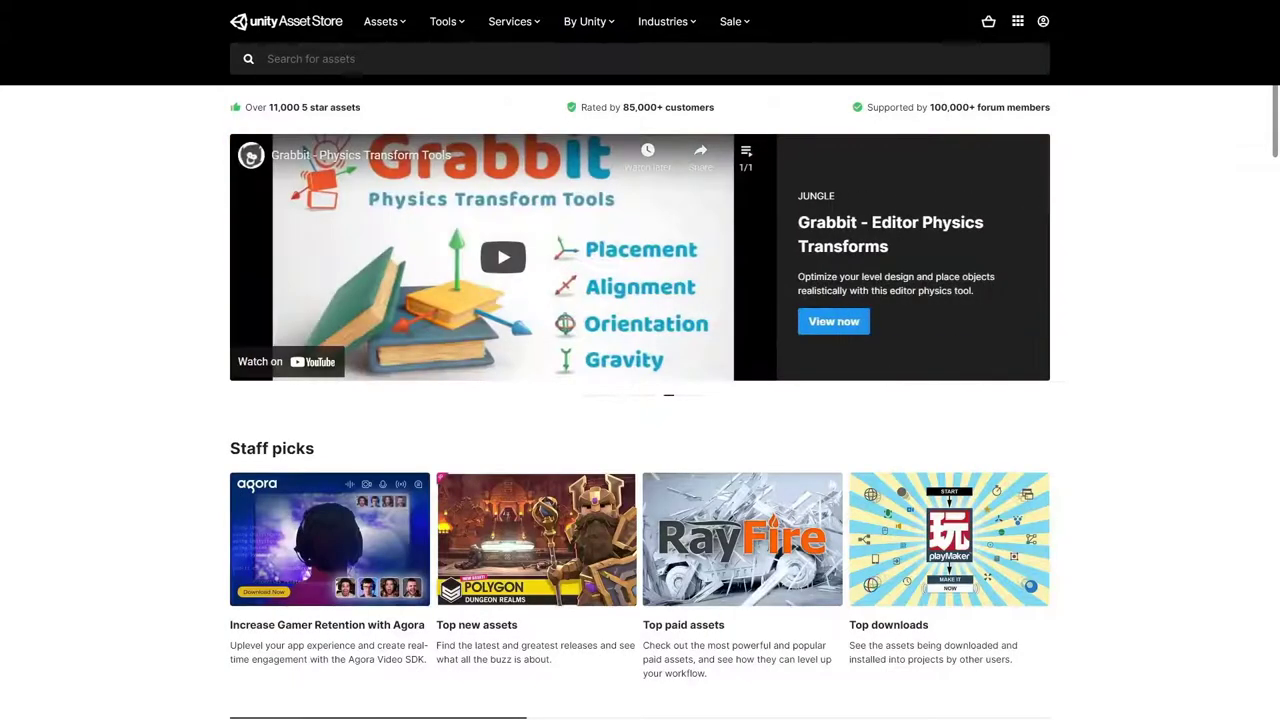
Step: Show the top selling popular assets, open the Synty Studios publisher page, and look through its POLYGON packs
scroll(640, 400, "down", 9)
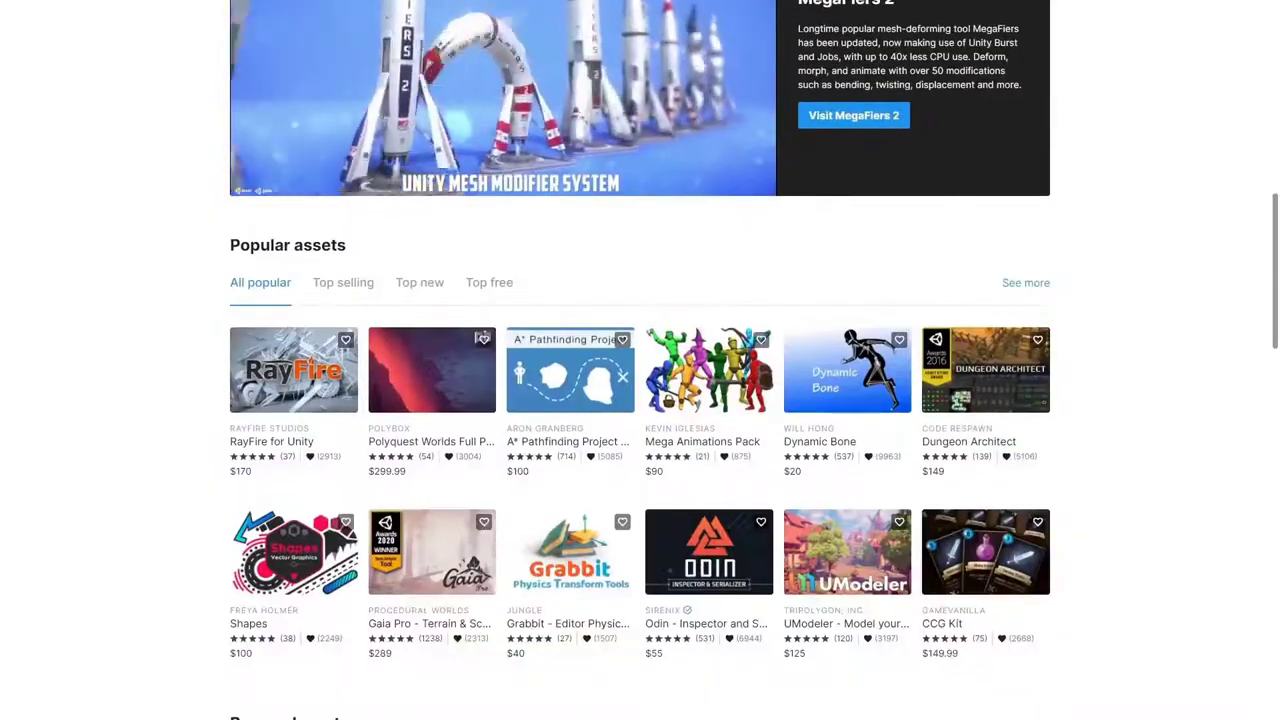
left_click(340, 284)
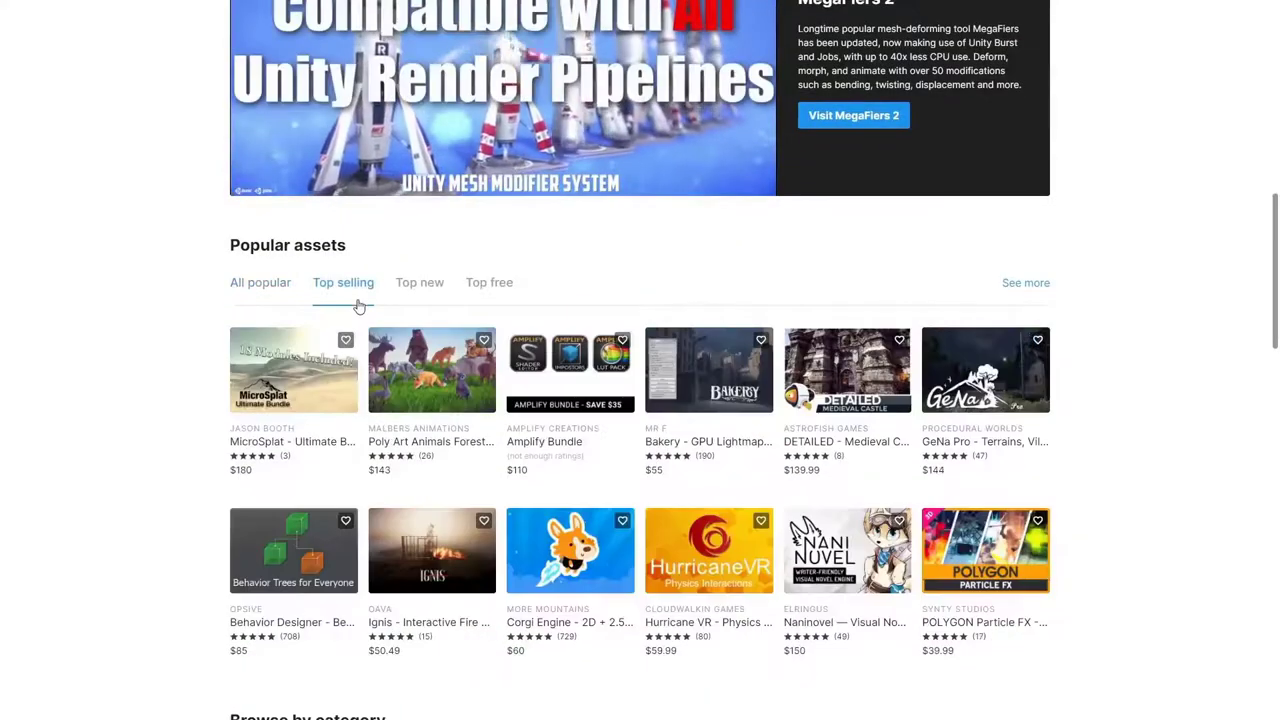
left_click(988, 608)
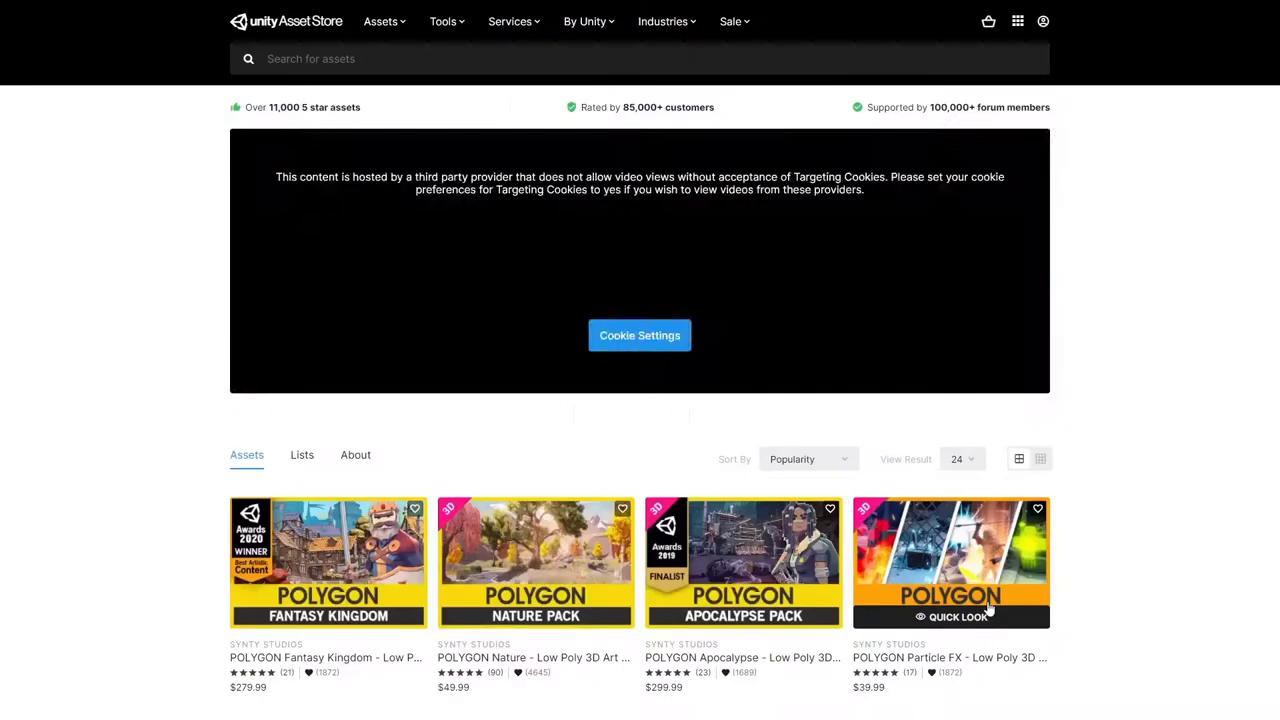
scroll(1110, 440, "down", 5)
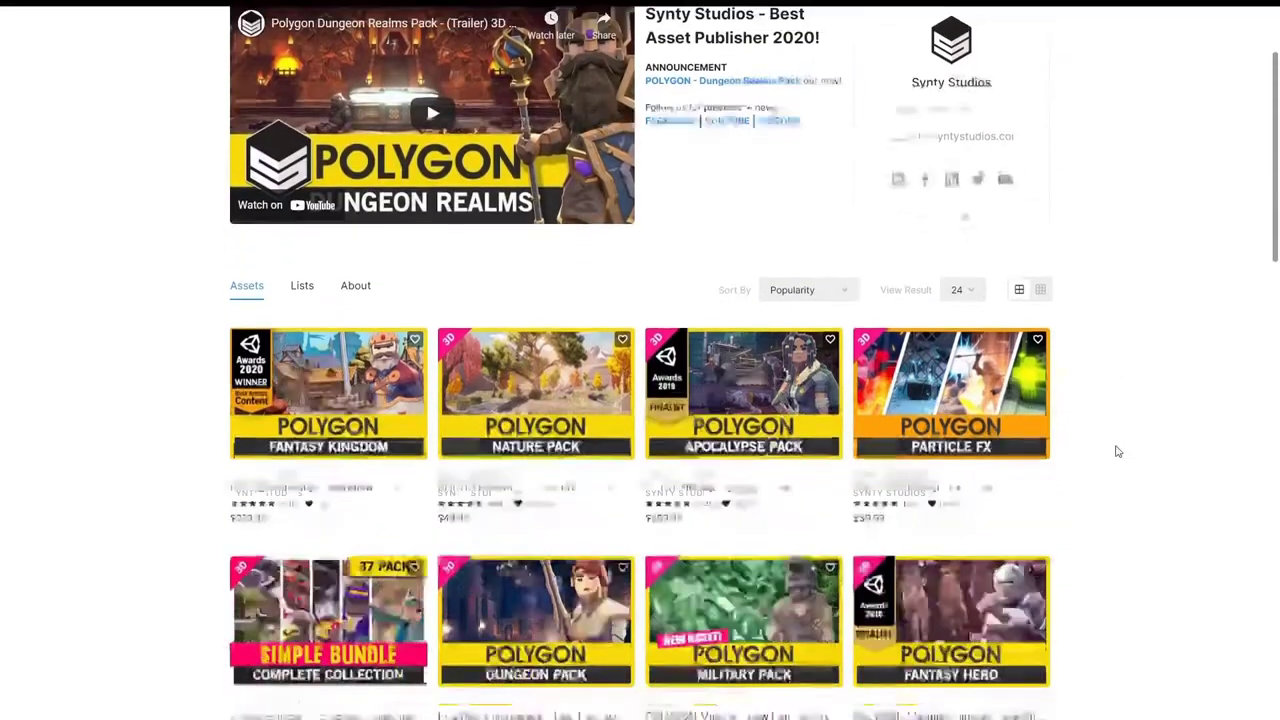
scroll(1119, 484, "down", 4)
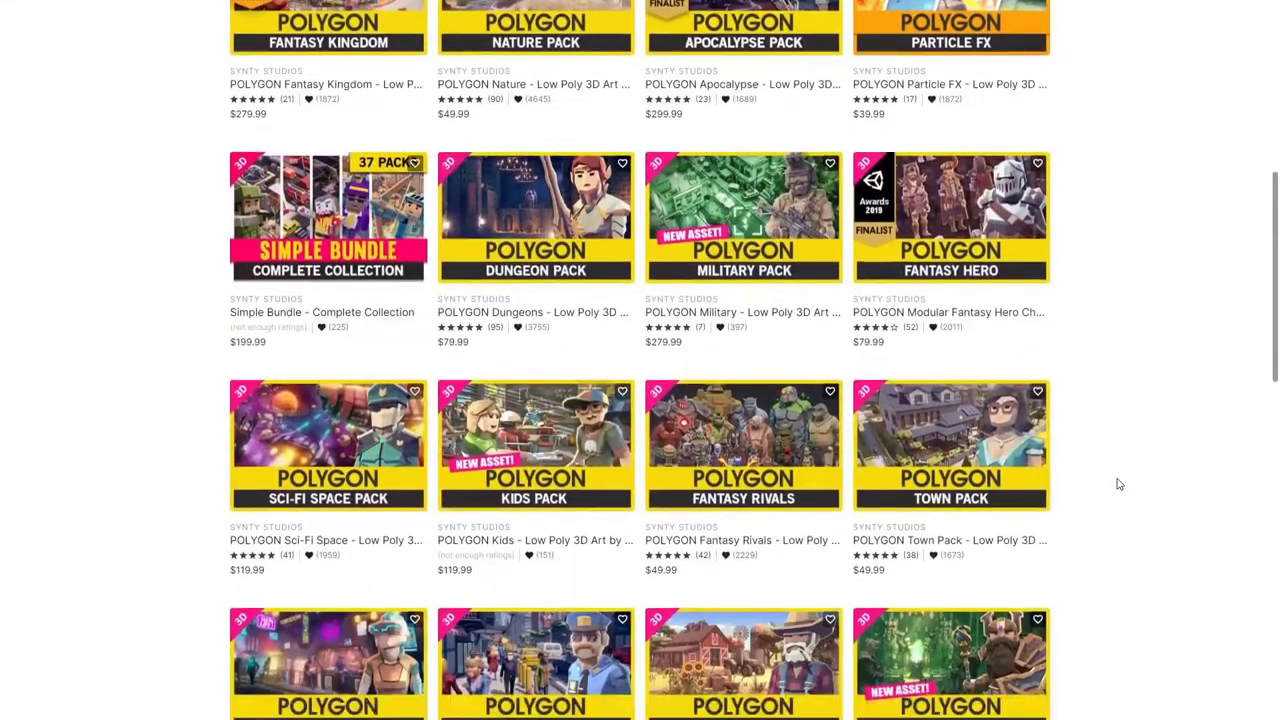
scroll(1119, 484, "down", 3)
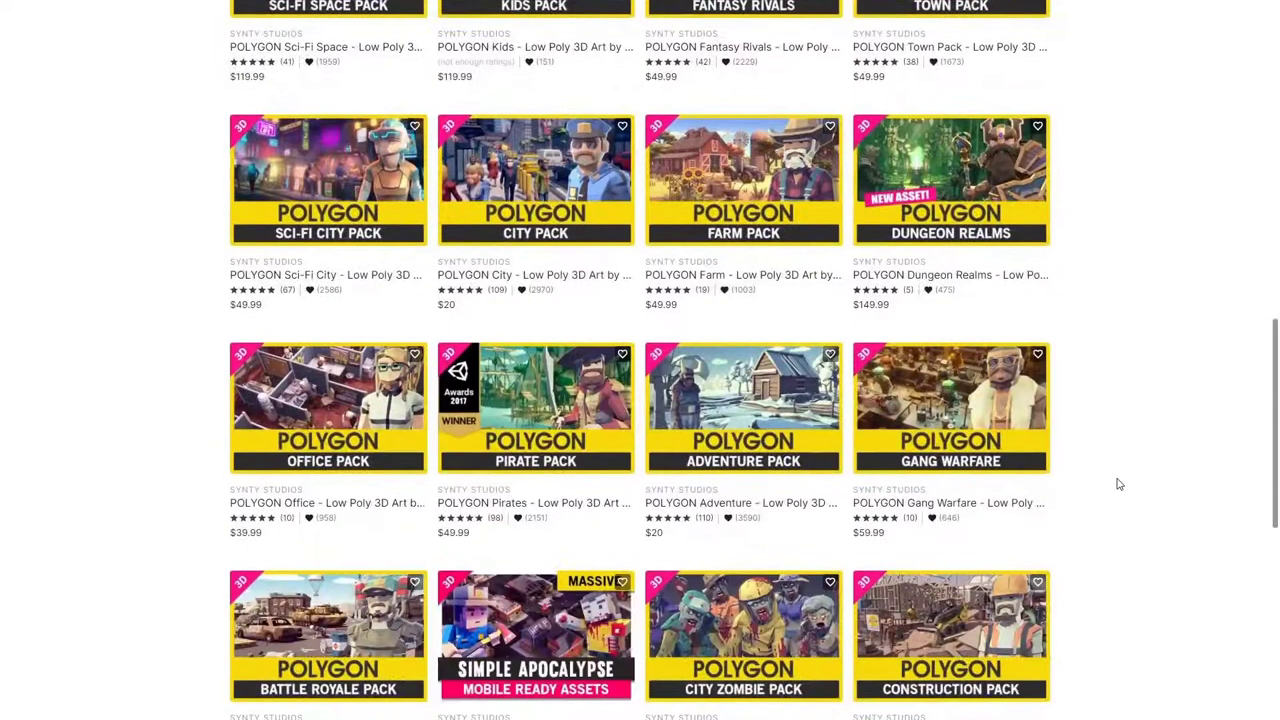
scroll(1119, 484, "down", 1)
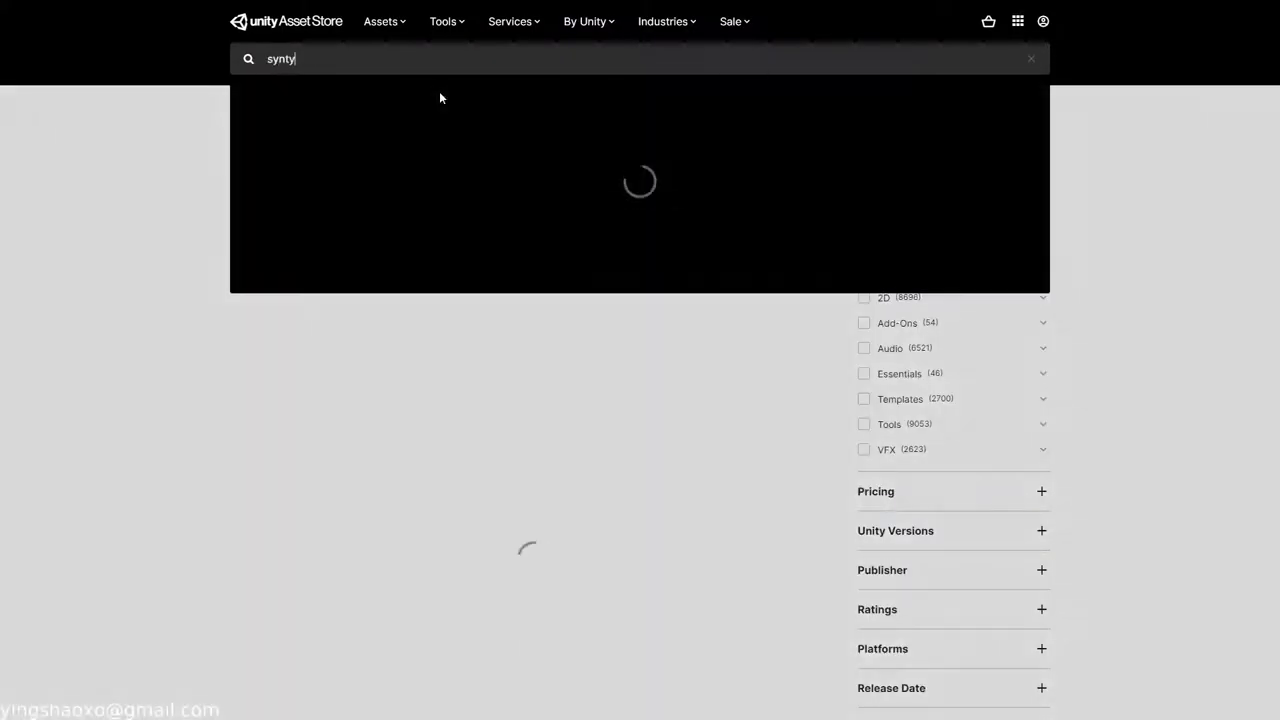
Step: Search the Asset Store for "synty studios" and look through the listed packs
left_click(386, 124)
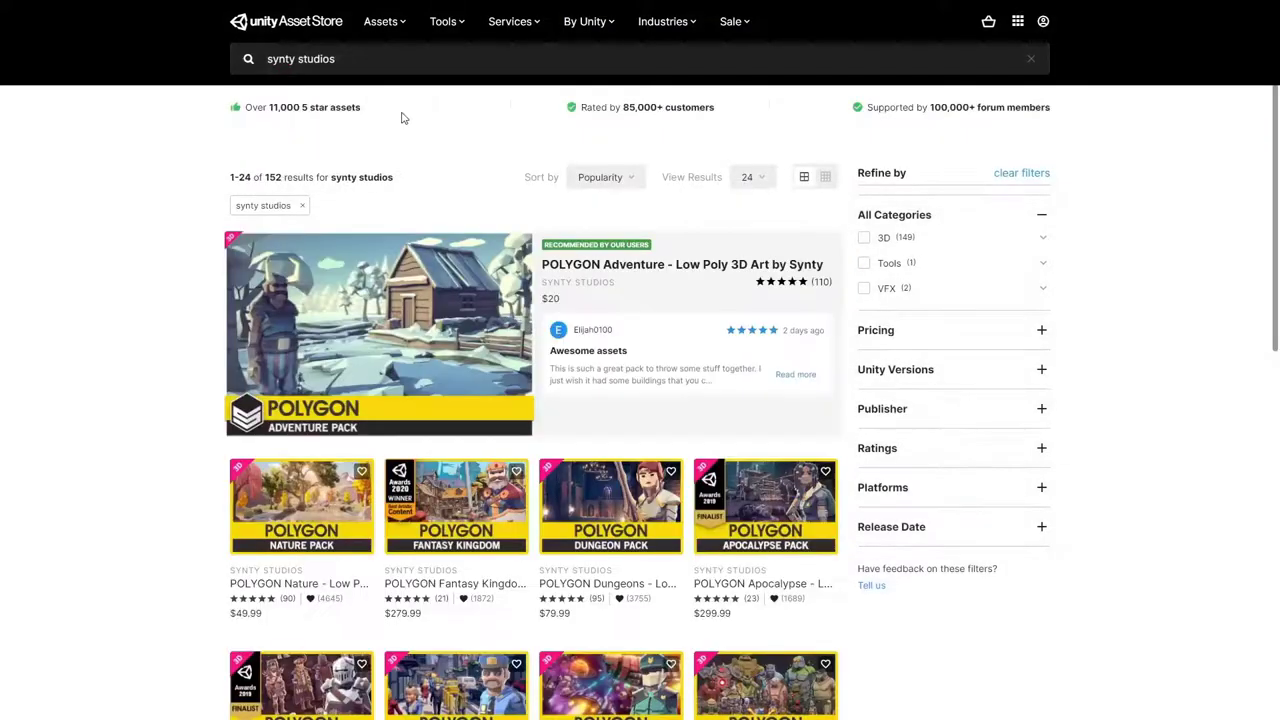
scroll(120, 388, "down", 1)
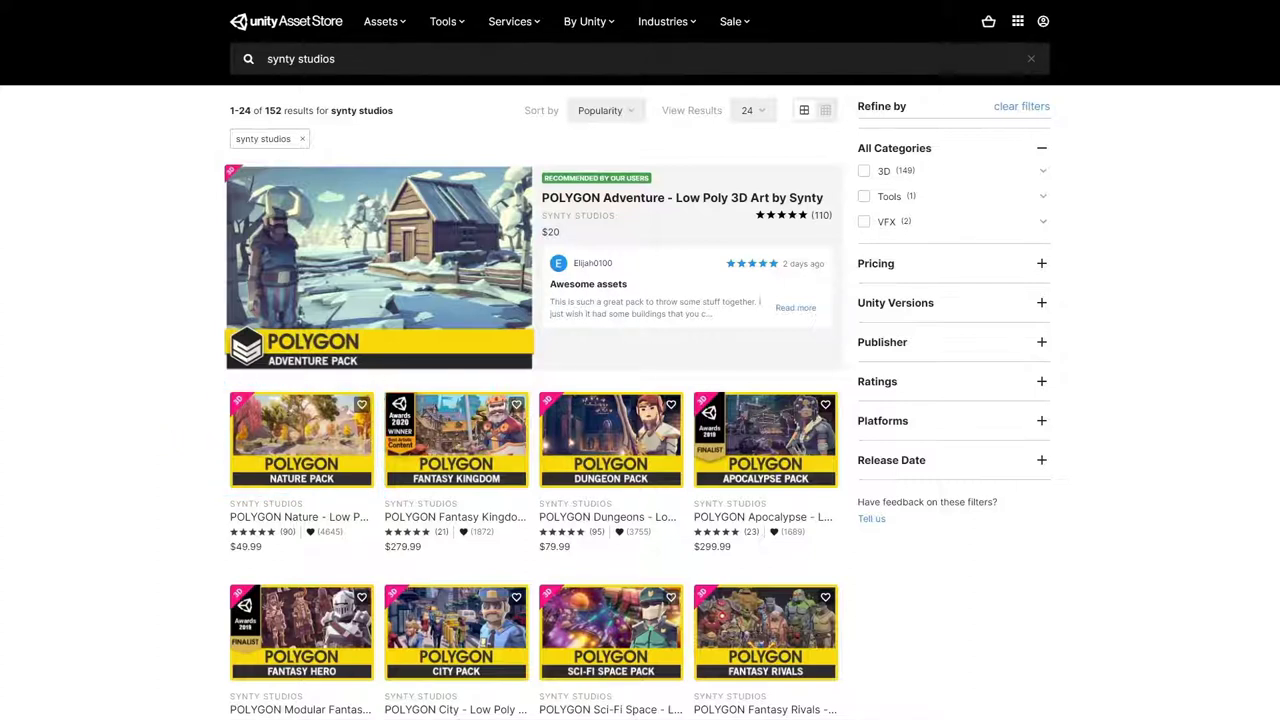
scroll(163, 457, "down", 2)
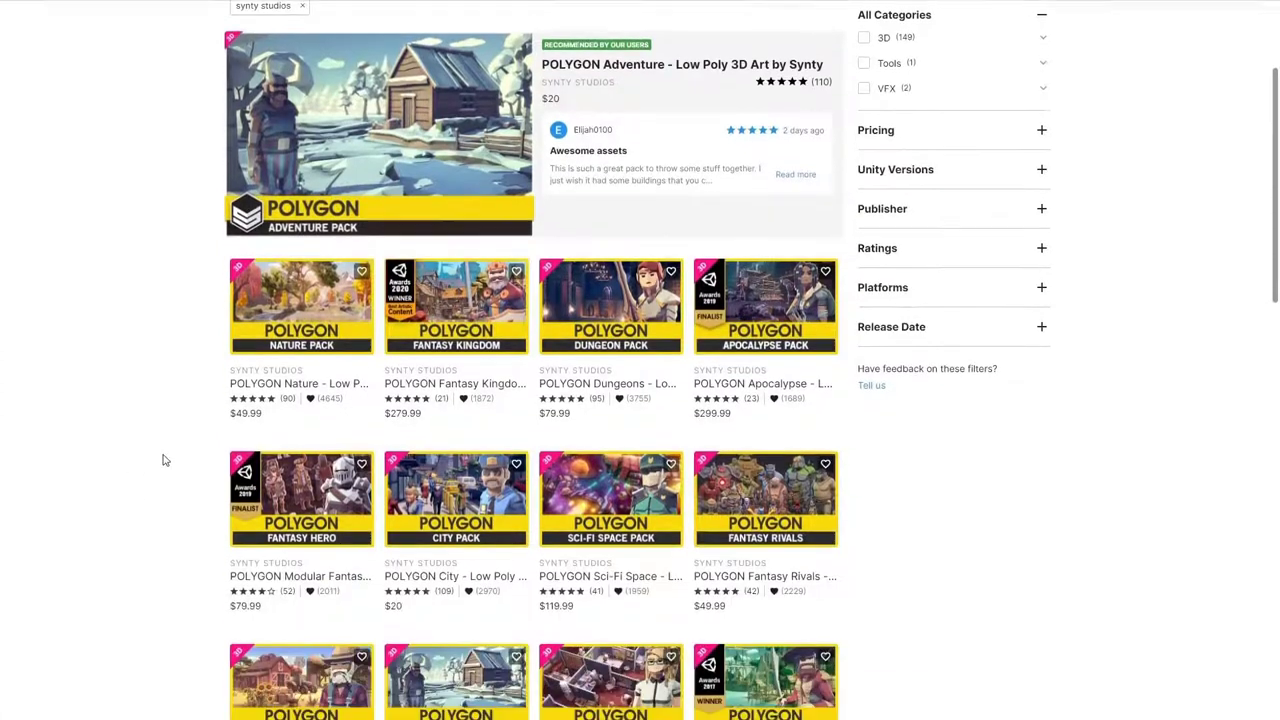
scroll(165, 460, "down", 1)
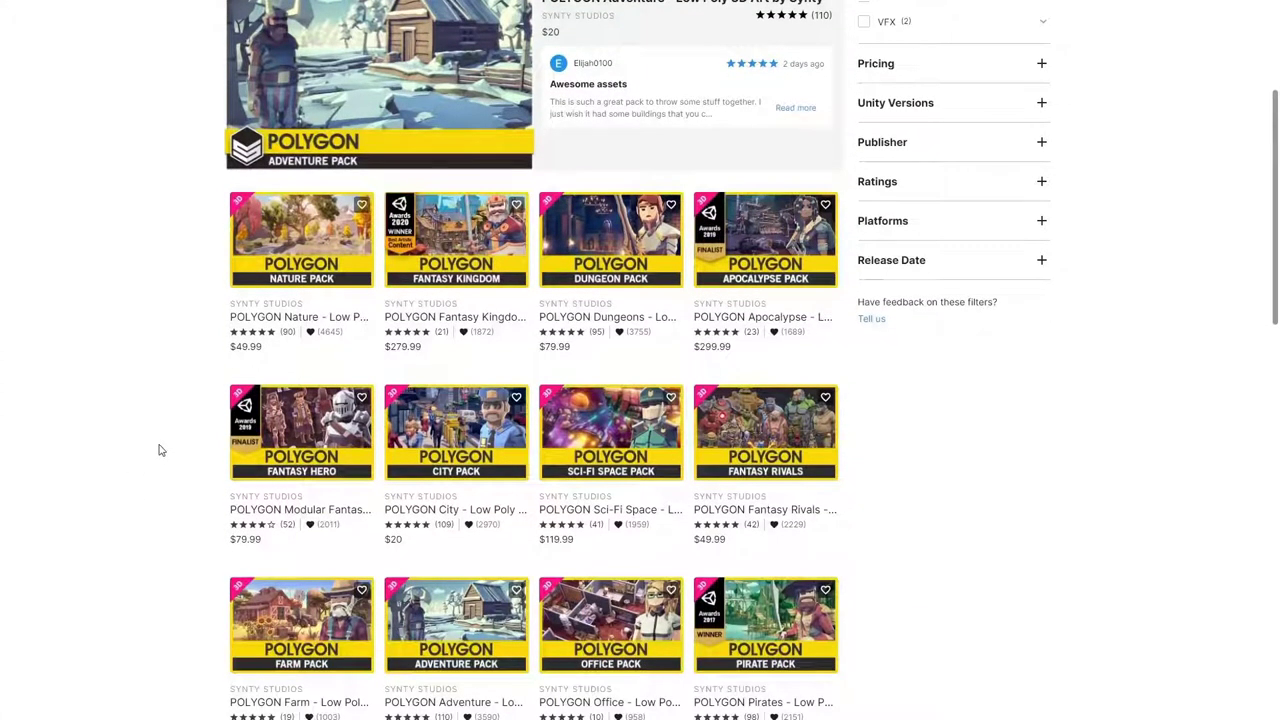
scroll(158, 449, "down", 4)
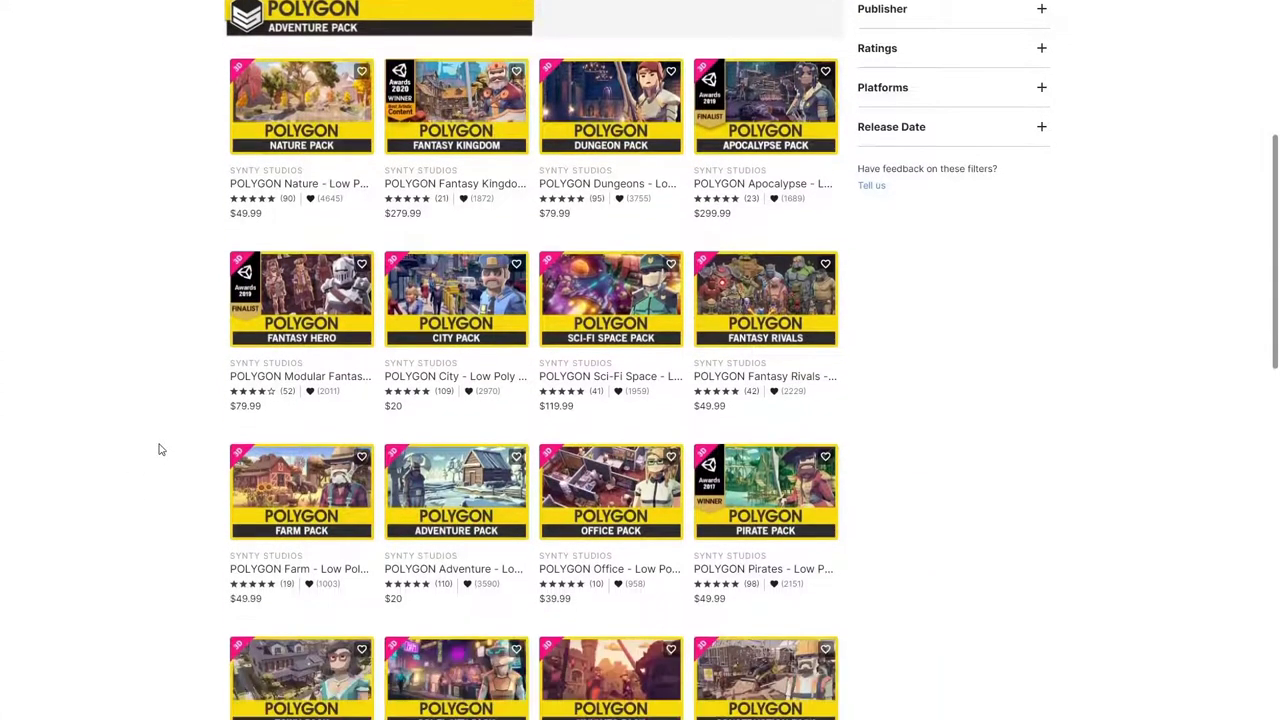
scroll(156, 440, "down", 5)
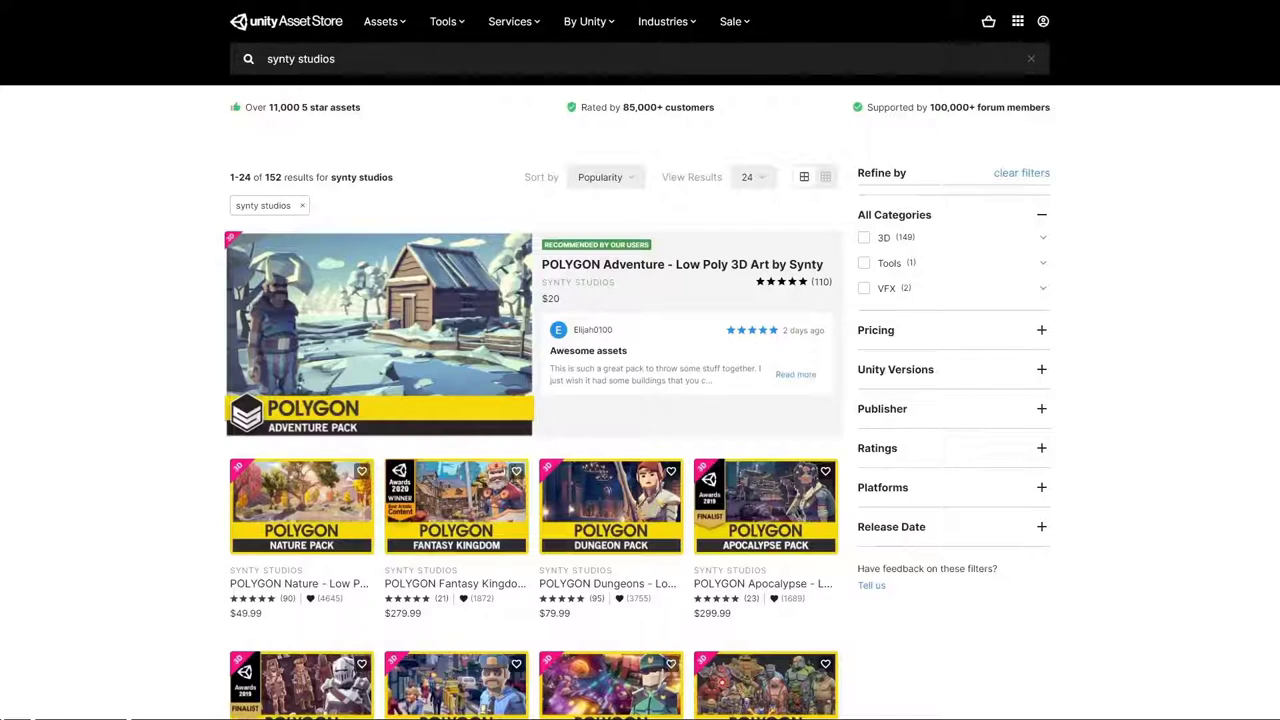
Step: Search the store for "low poly" and look through the resulting asset packs
left_click(583, 57)
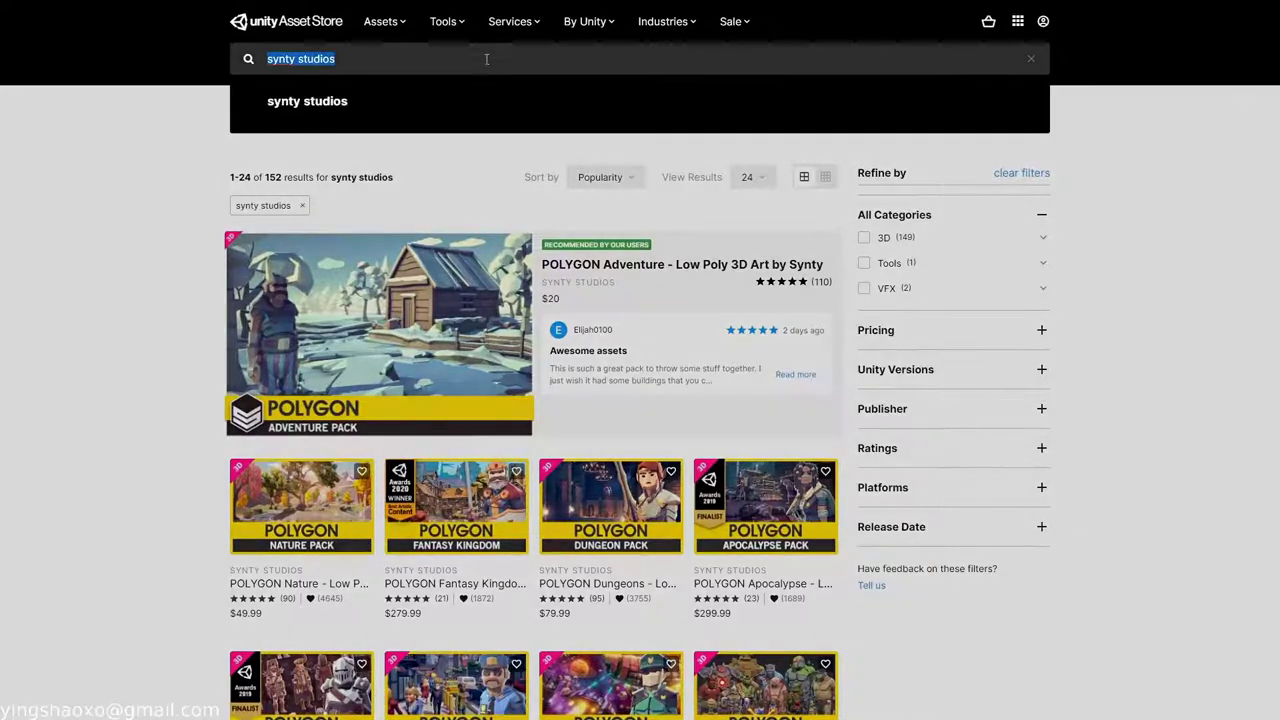
type("low poly")
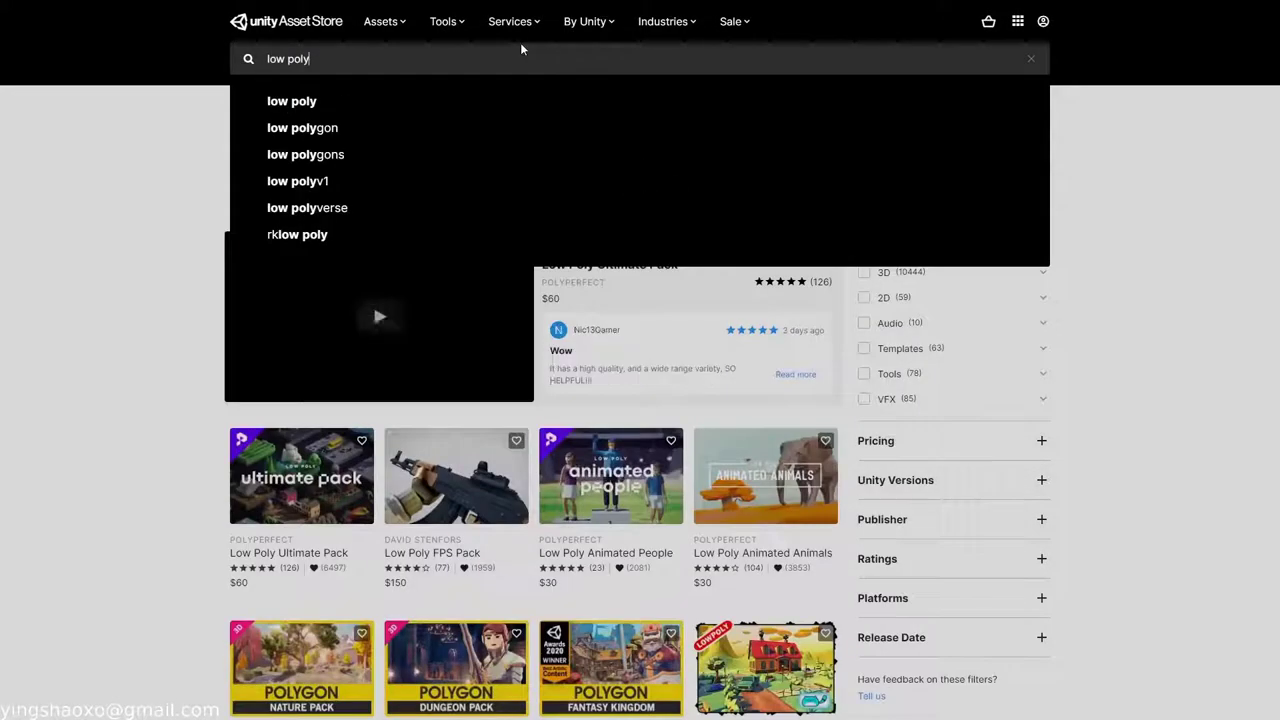
left_click(305, 104)
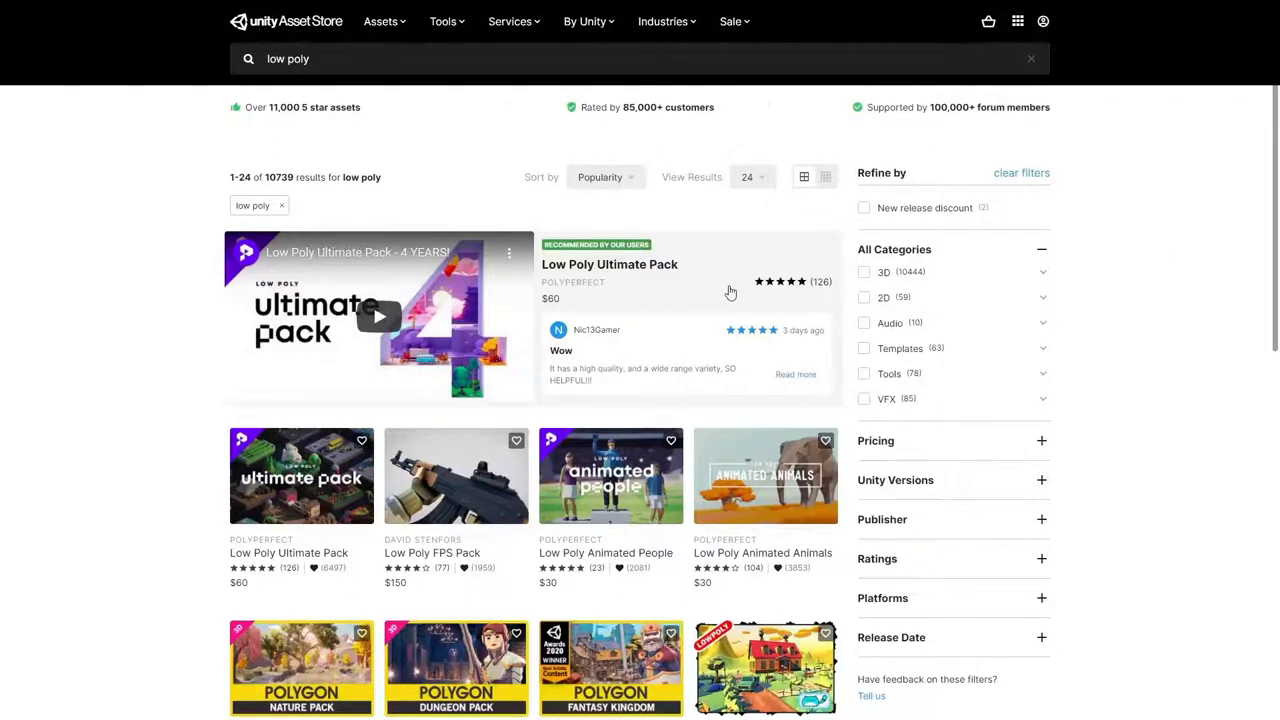
scroll(728, 290, "down", 2)
scroll(730, 291, "down", 3)
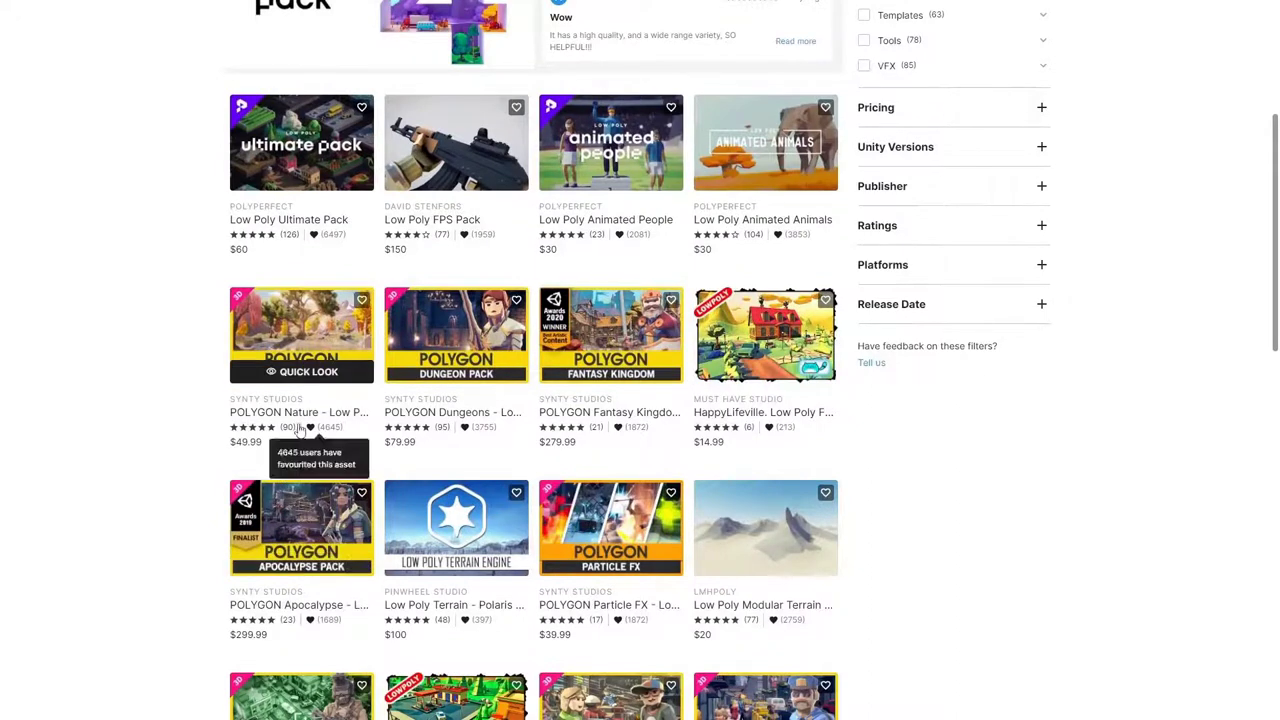
scroll(294, 405, "down", 1)
scroll(197, 401, "down", 3)
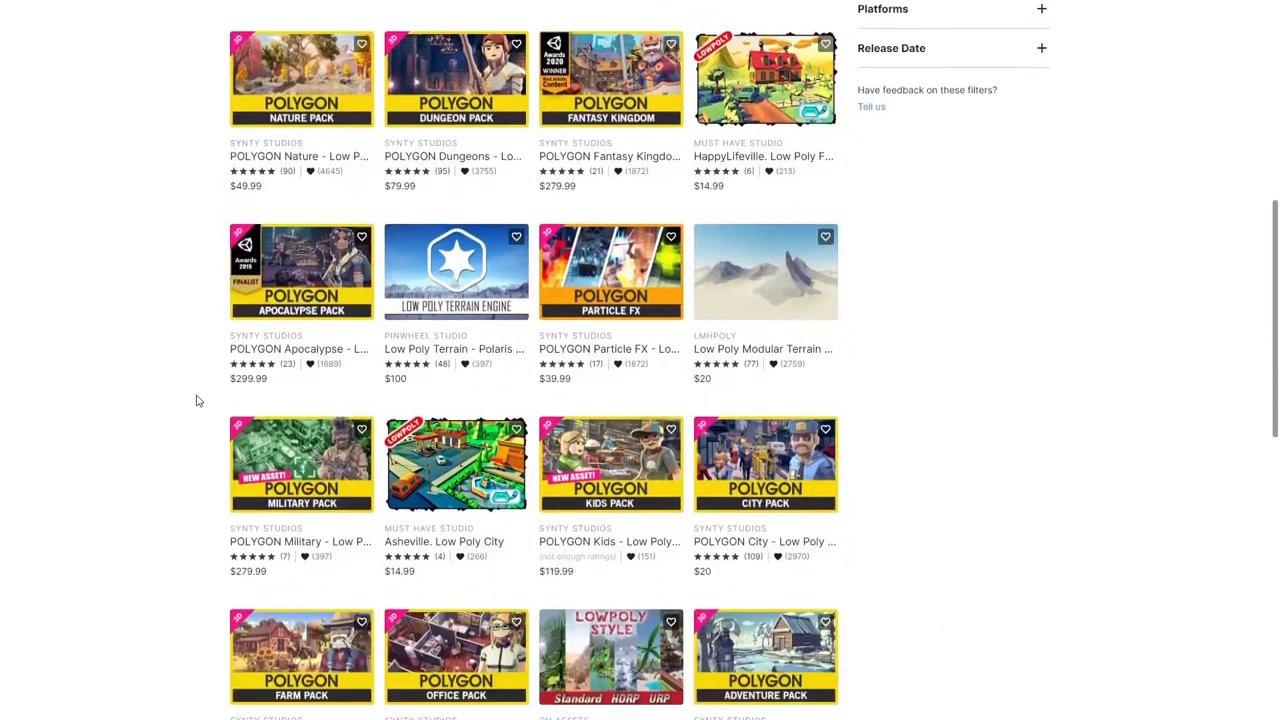
scroll(197, 401, "up", 6)
scroll(197, 401, "up", 1)
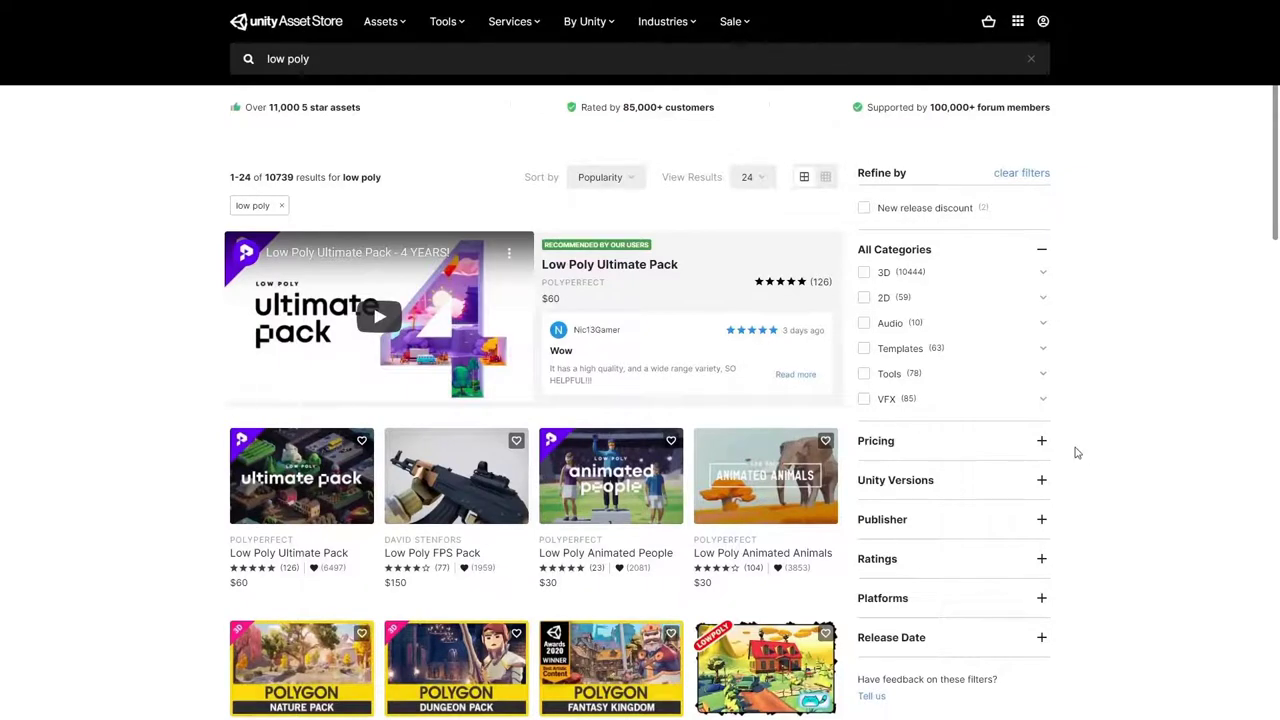
Step: Limit the low poly results to free assets, look them over, and clear that pricing filter again
left_click(1039, 446)
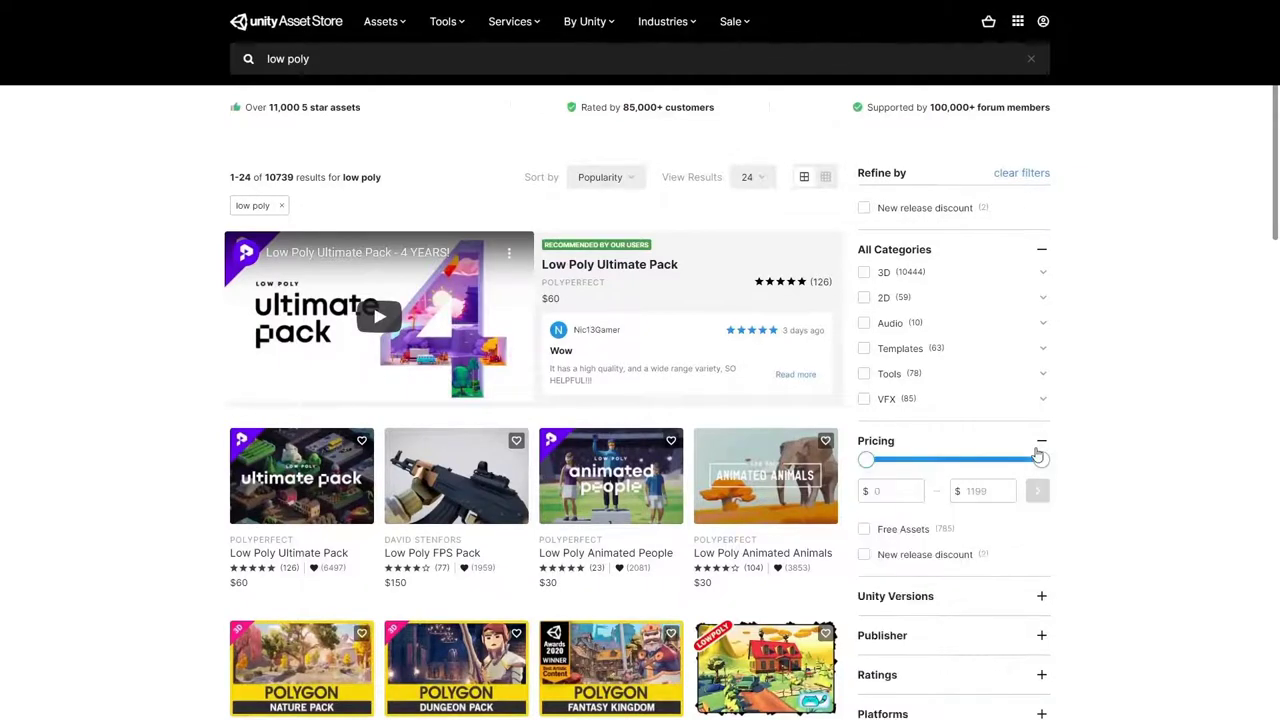
left_click(864, 530)
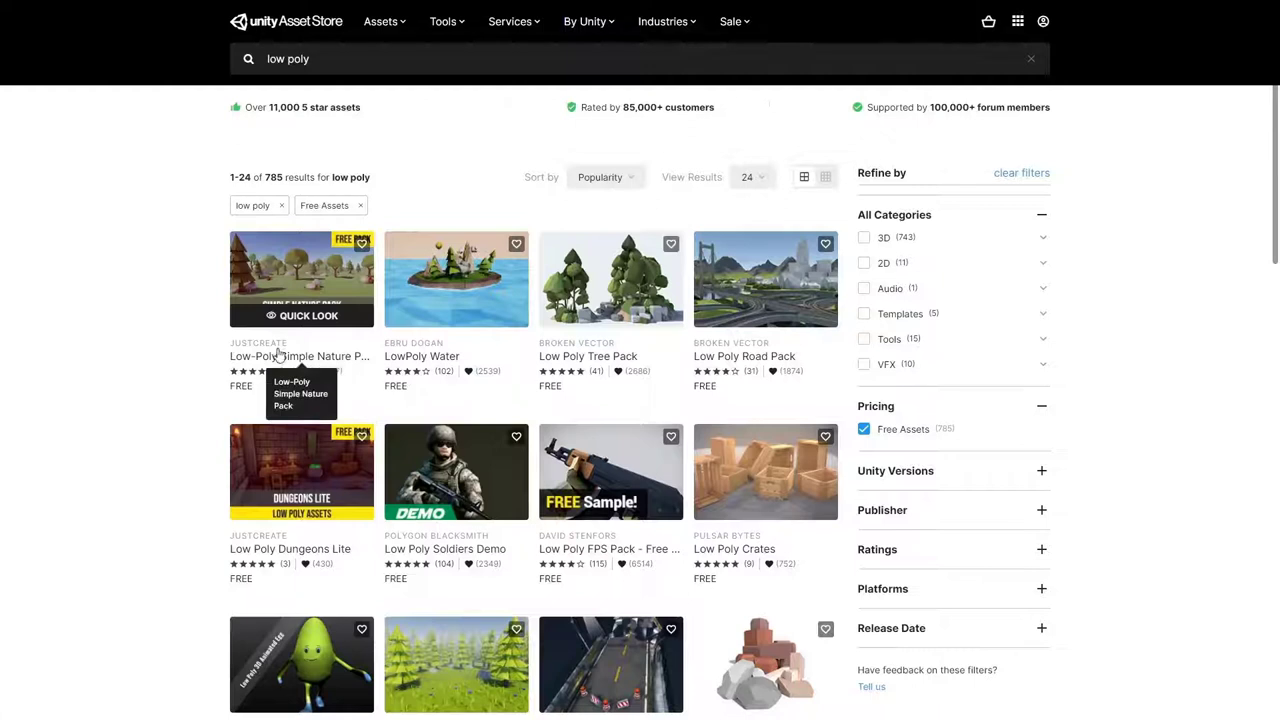
mouse_move(276, 346)
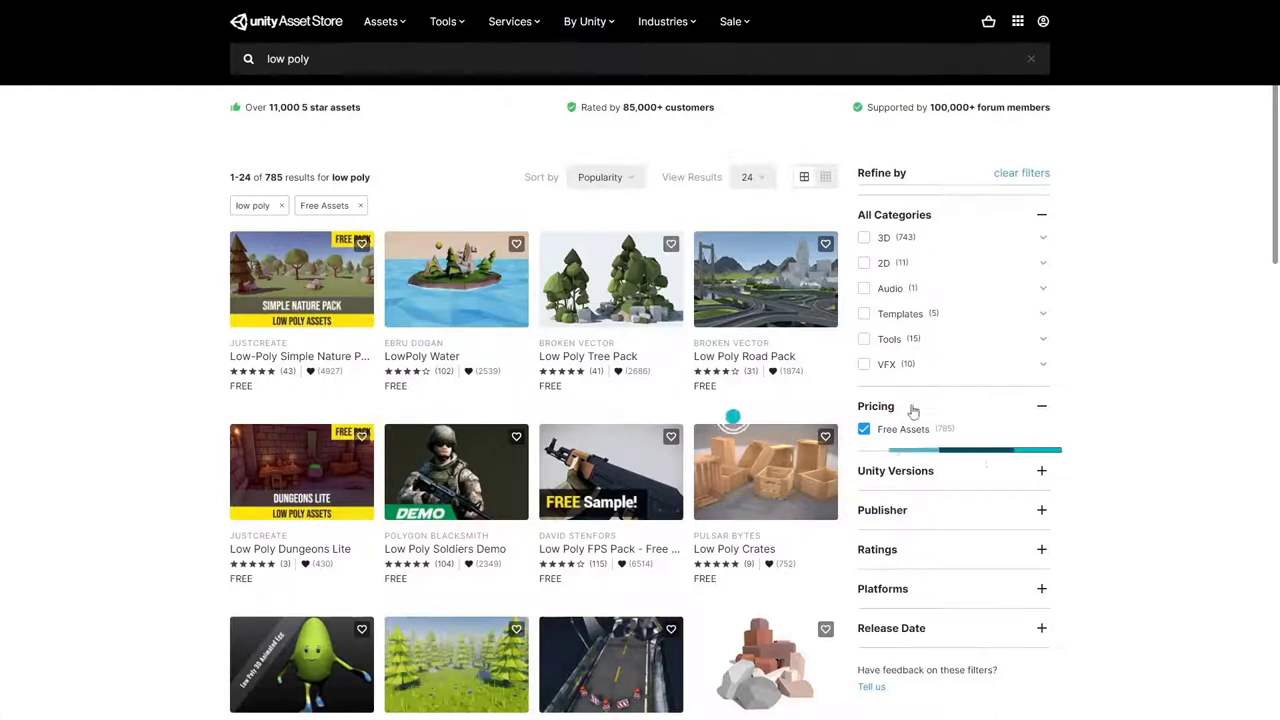
left_click(1043, 410)
left_click(1043, 410)
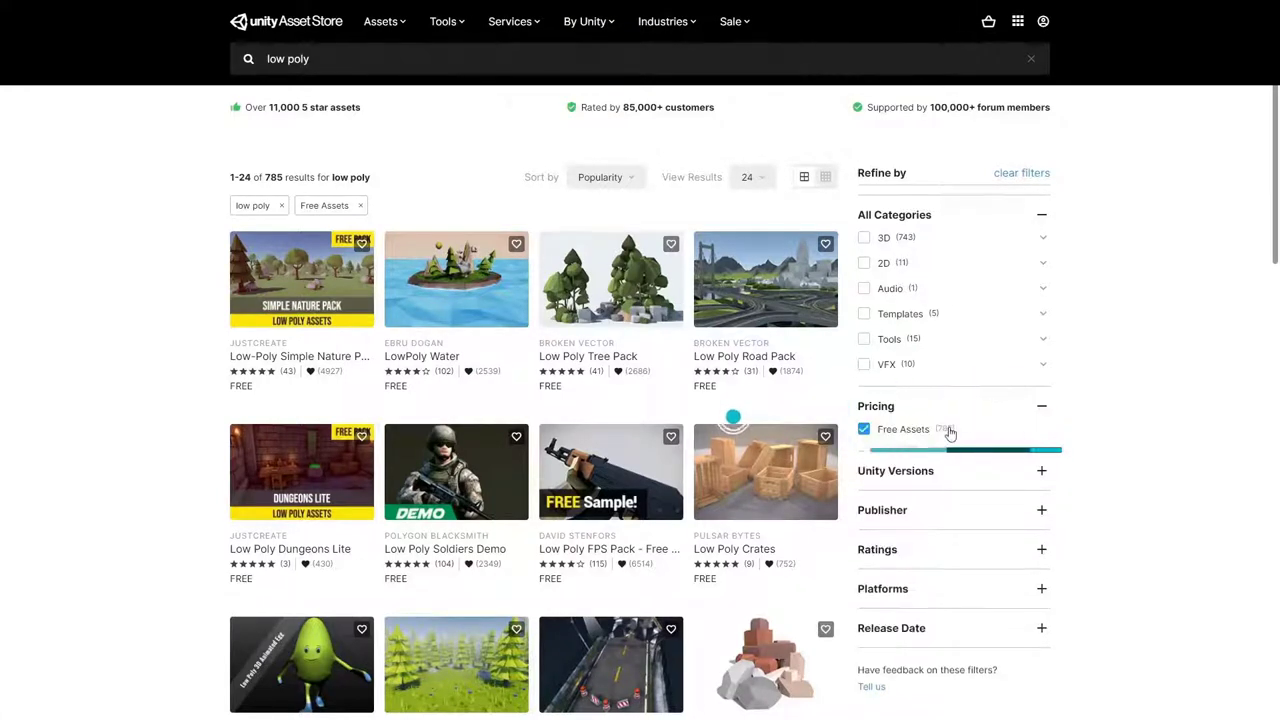
left_click(863, 429)
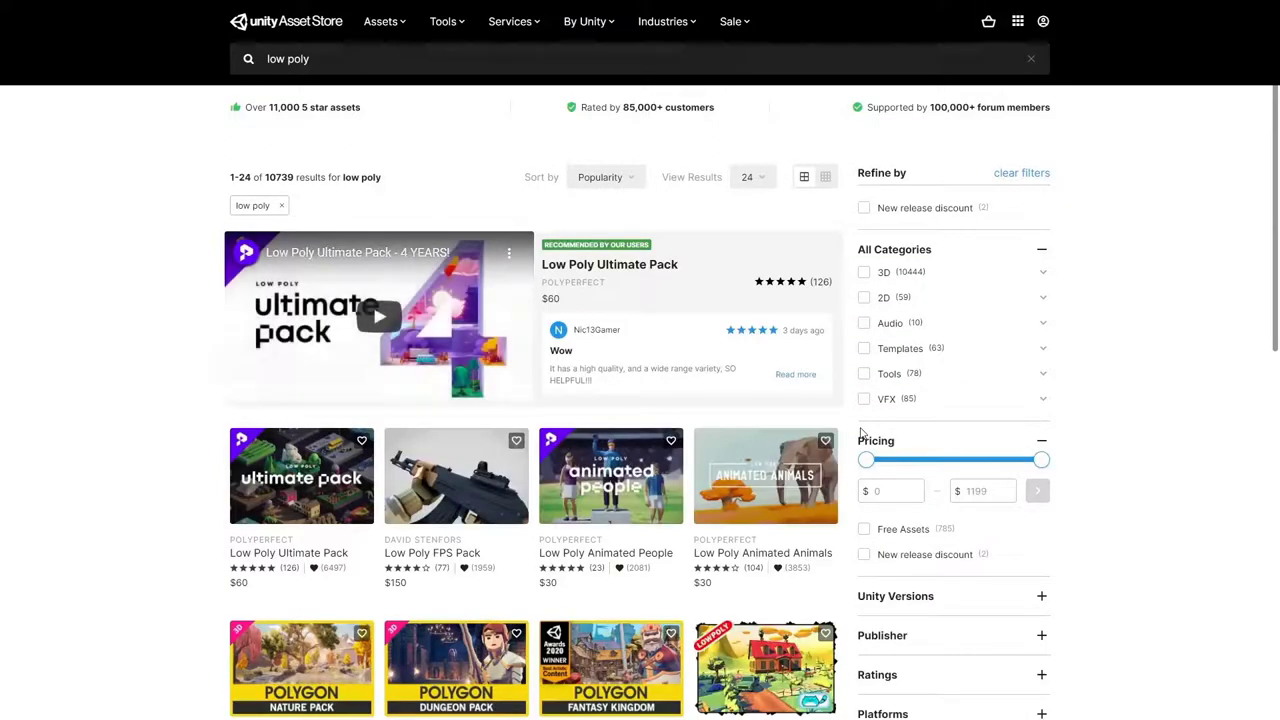
Step: Filter the low poly results to free assets with a five-star rating
left_click(863, 530)
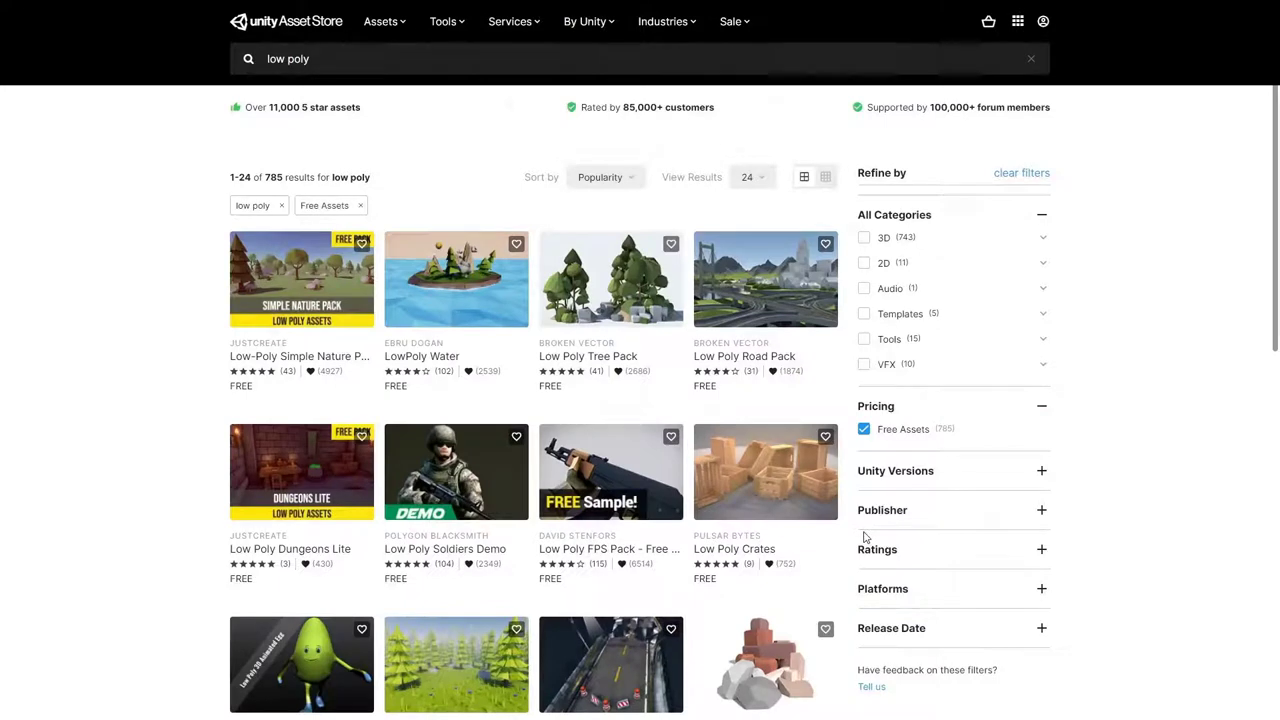
left_click(1041, 549)
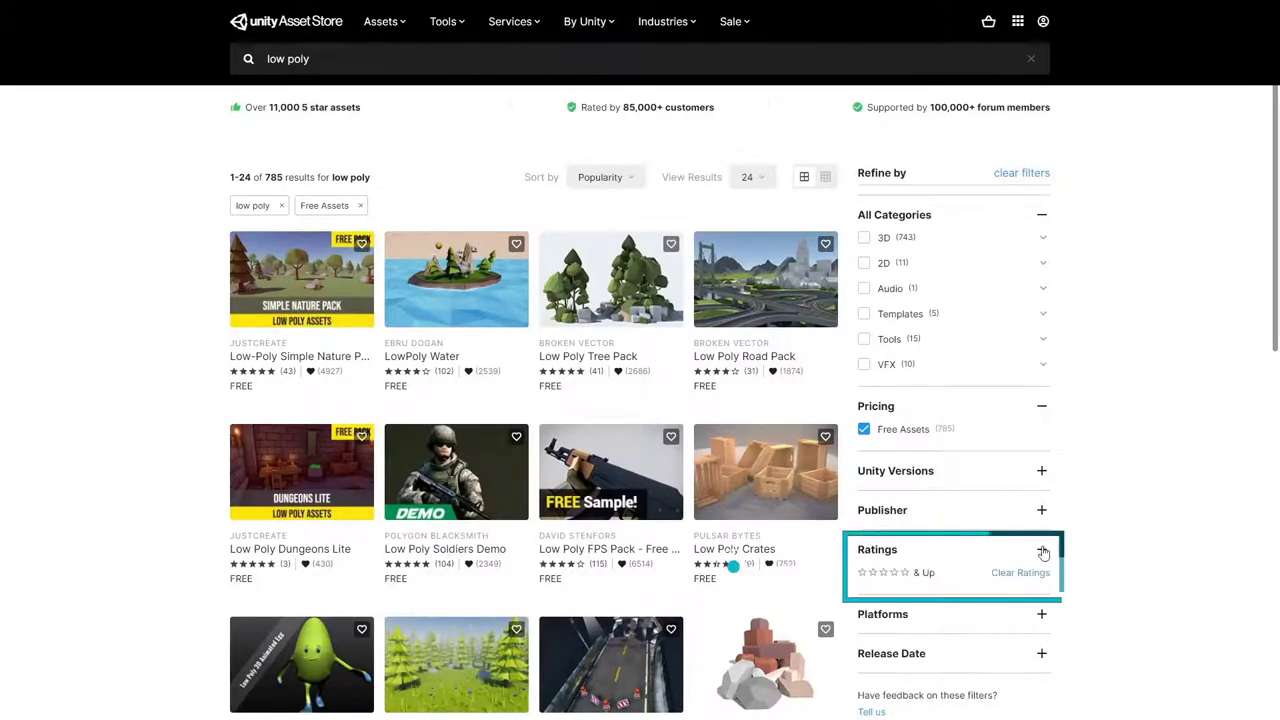
left_click(906, 576)
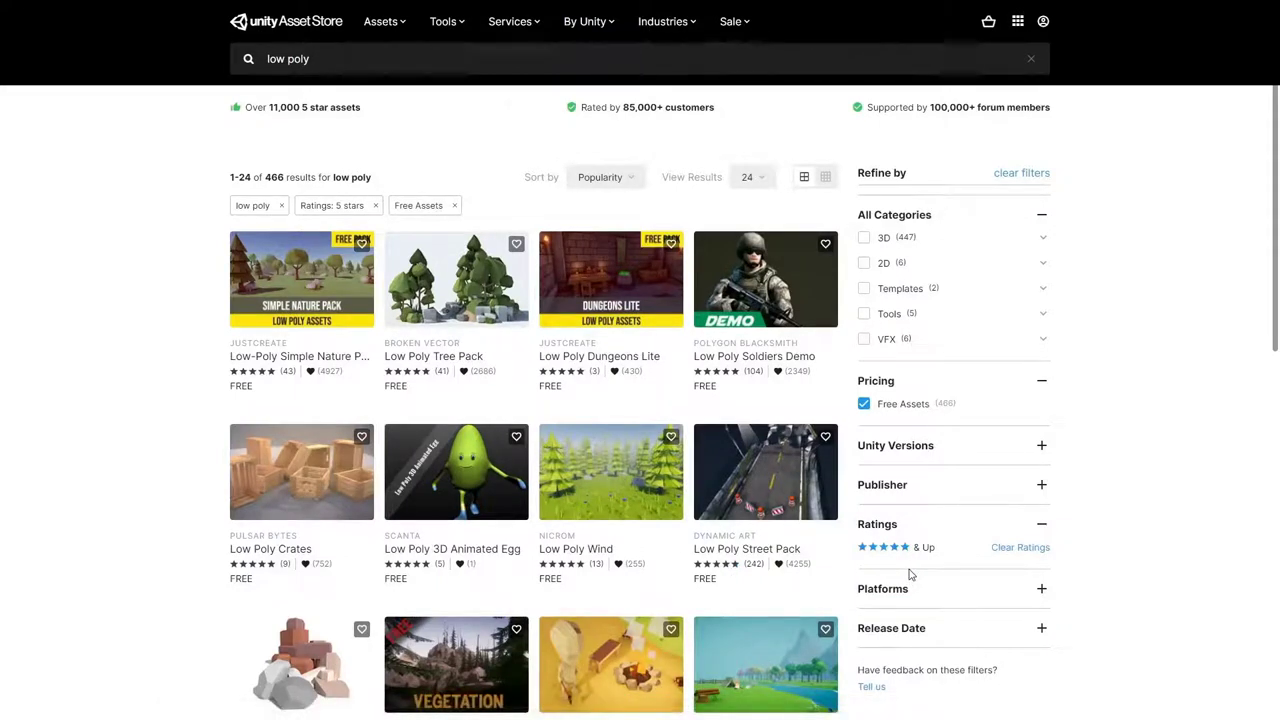
Step: Search for "simple gems" with the current filters and preview the gem pack's thumbnail
left_click(474, 60)
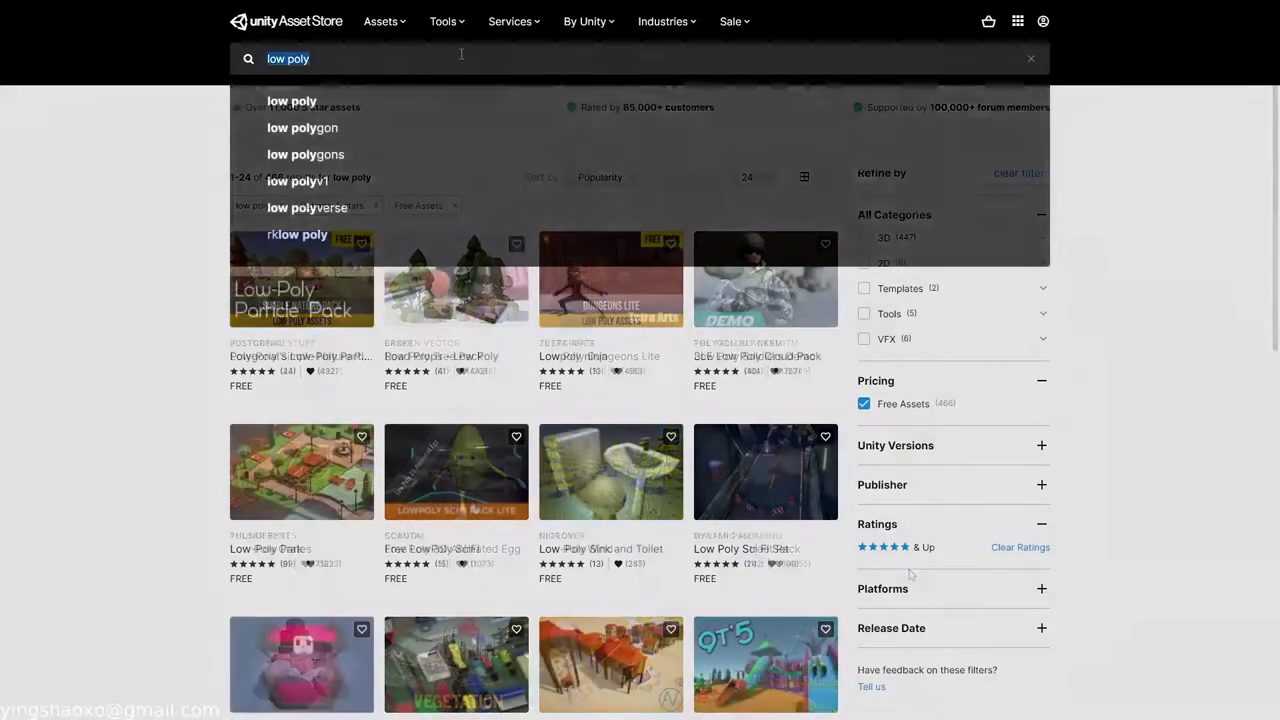
type("simple gems")
key("Return")
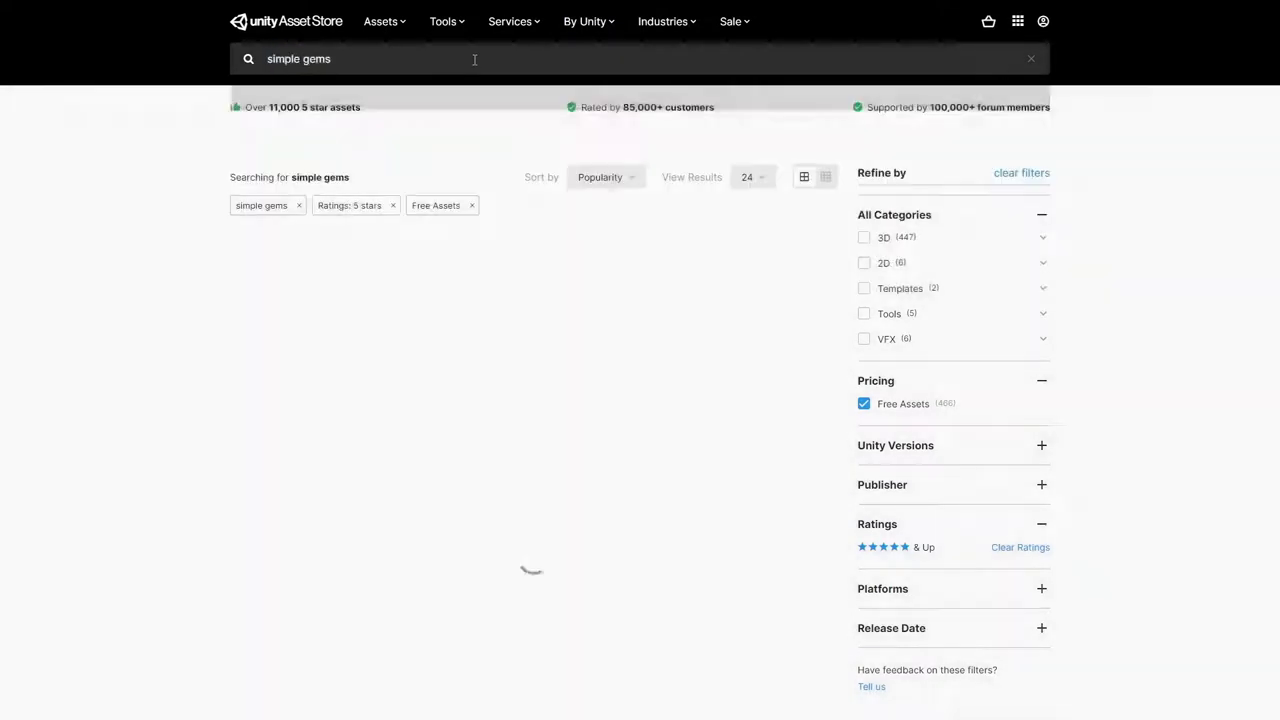
mouse_move(291, 280)
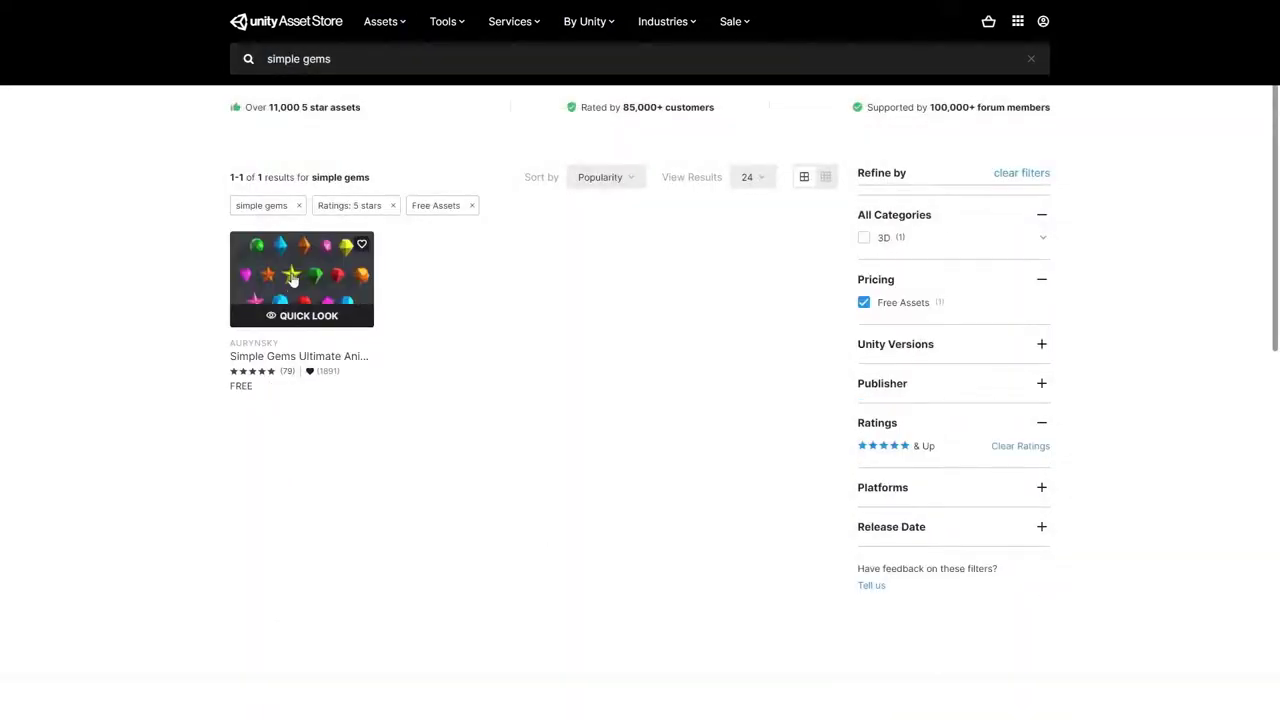
Step: Open the Simple Gems Ultimate Animated Customizable Pack page and add the pack to My Assets, accepting the store terms
left_click(283, 297)
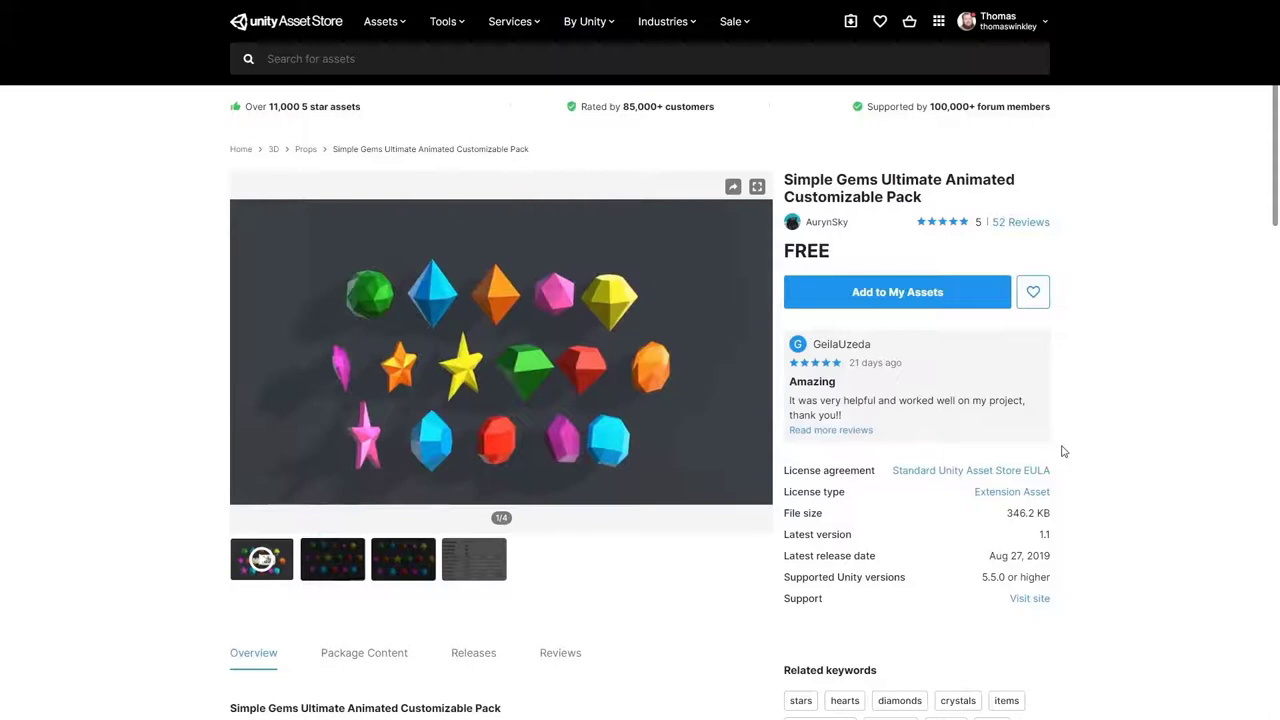
left_click(960, 300)
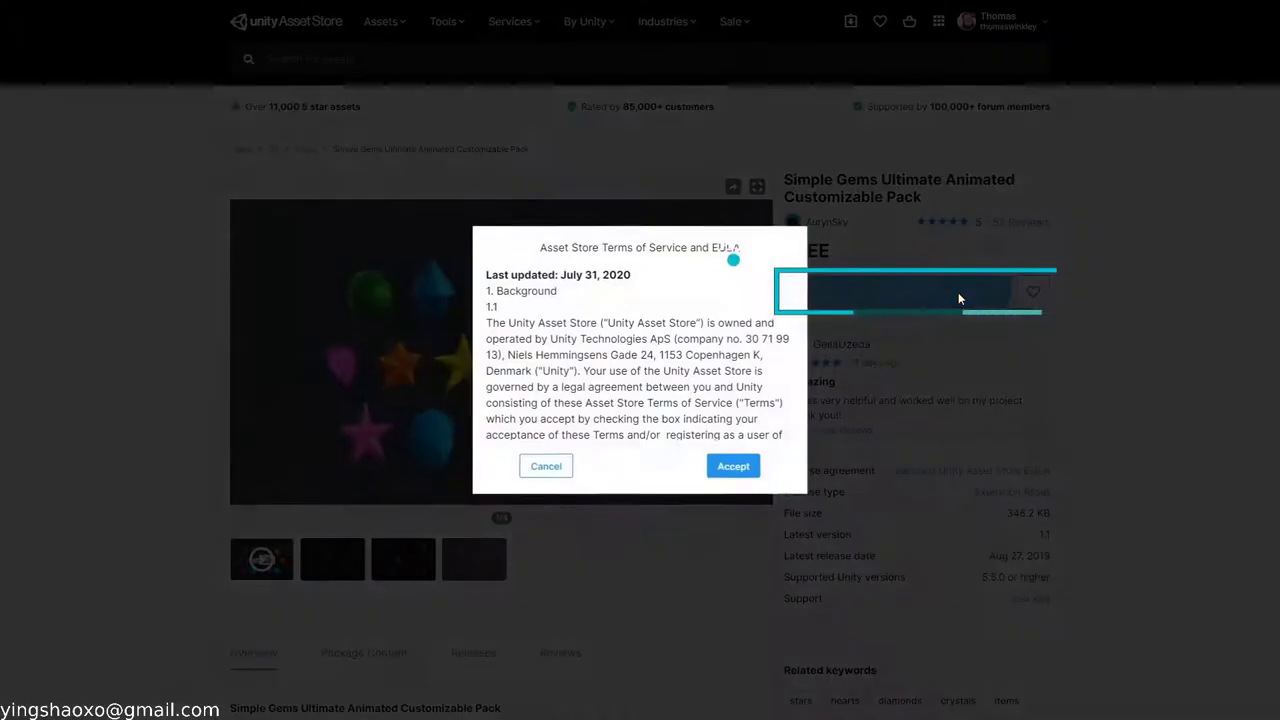
left_click(733, 466)
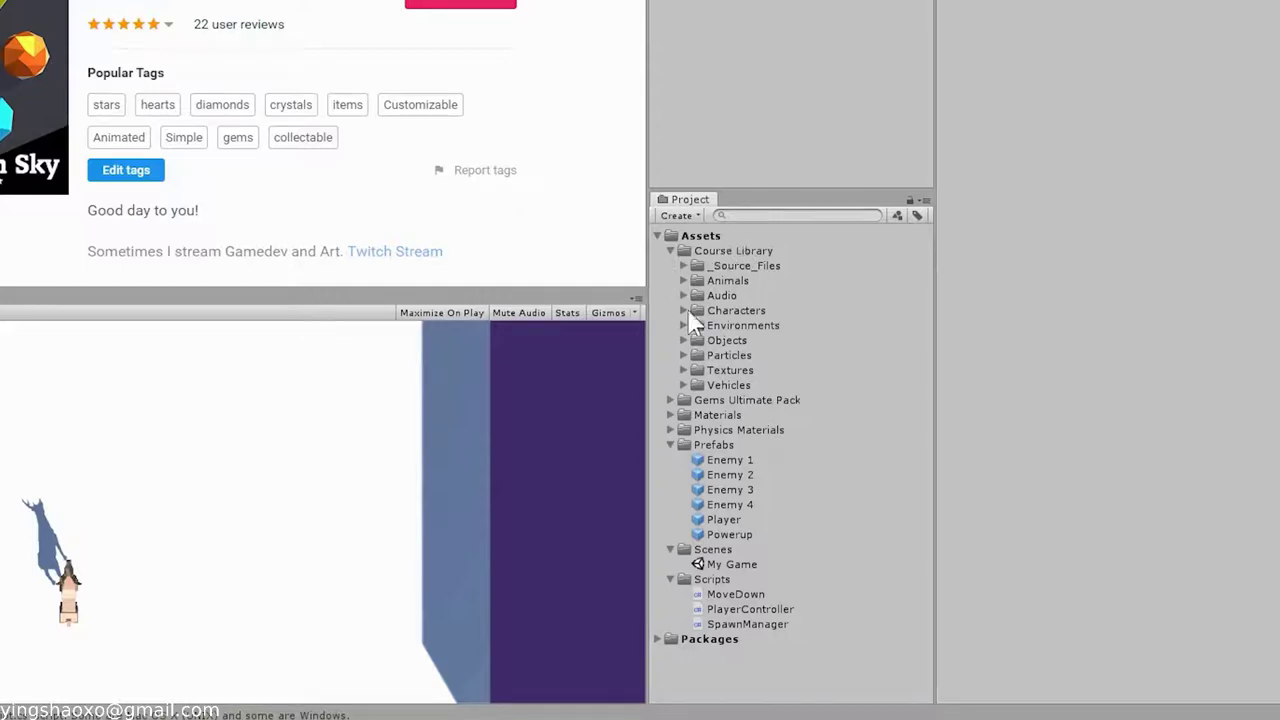
Step: Collapse the Course Library folder and create a folder named Asset Store directly under Assets
left_click(724, 400)
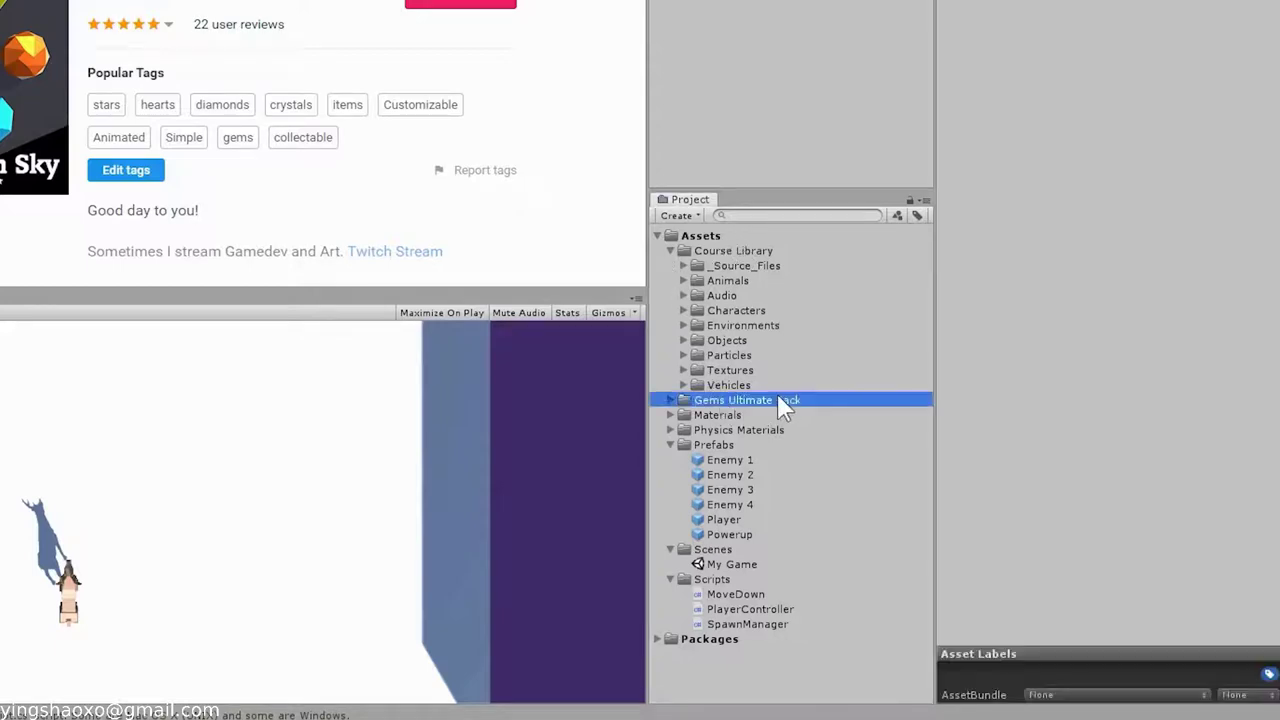
left_click(670, 250)
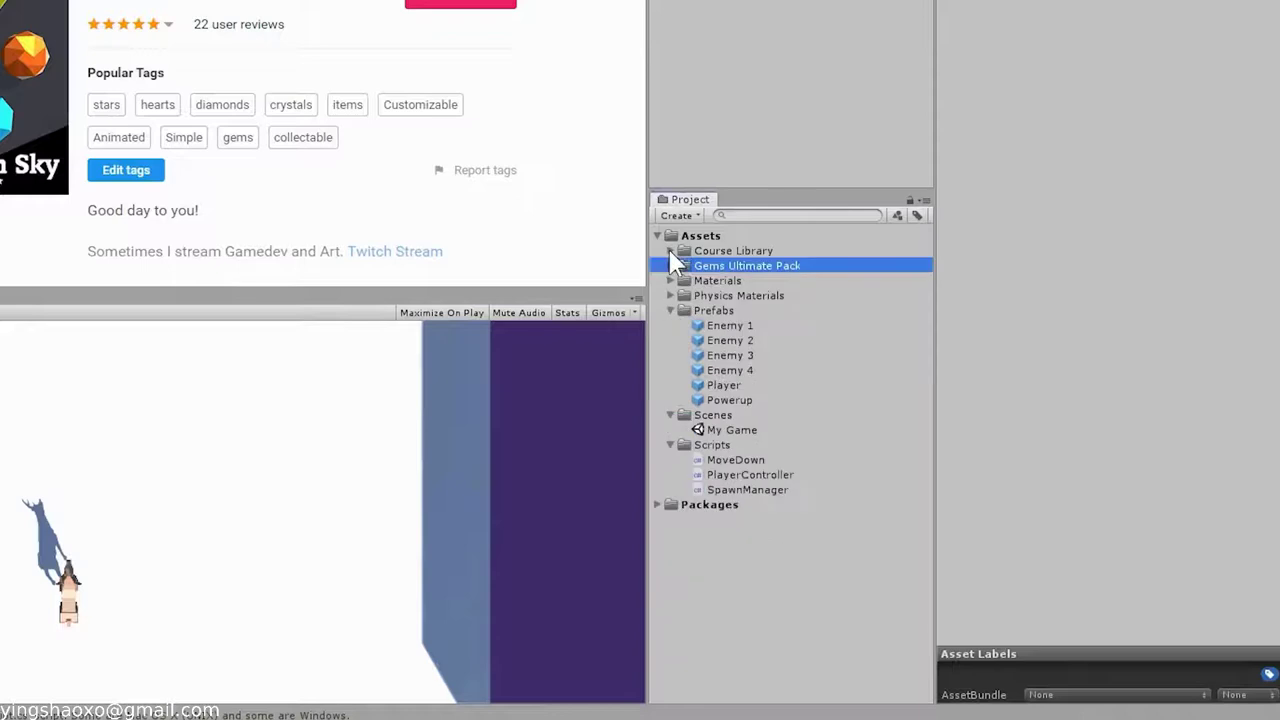
left_click(706, 236)
right_click(706, 236)
mouse_move(782, 256)
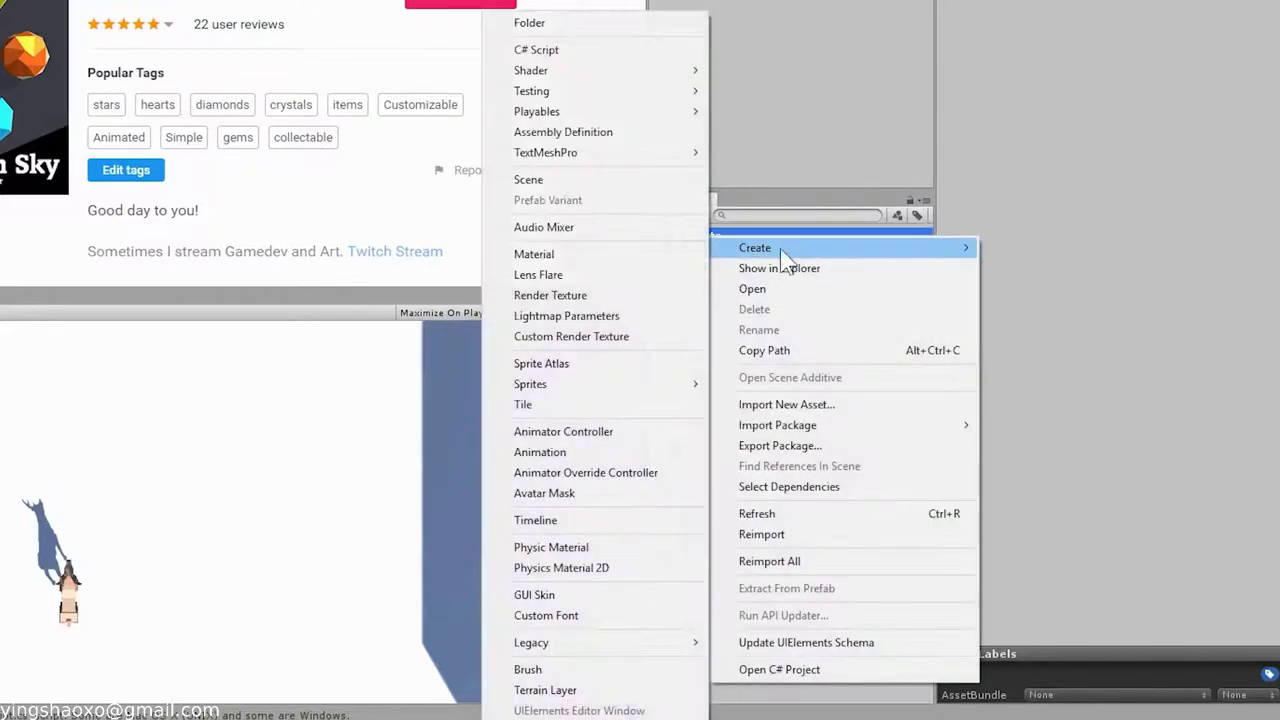
left_click(573, 24)
type("Asset St")
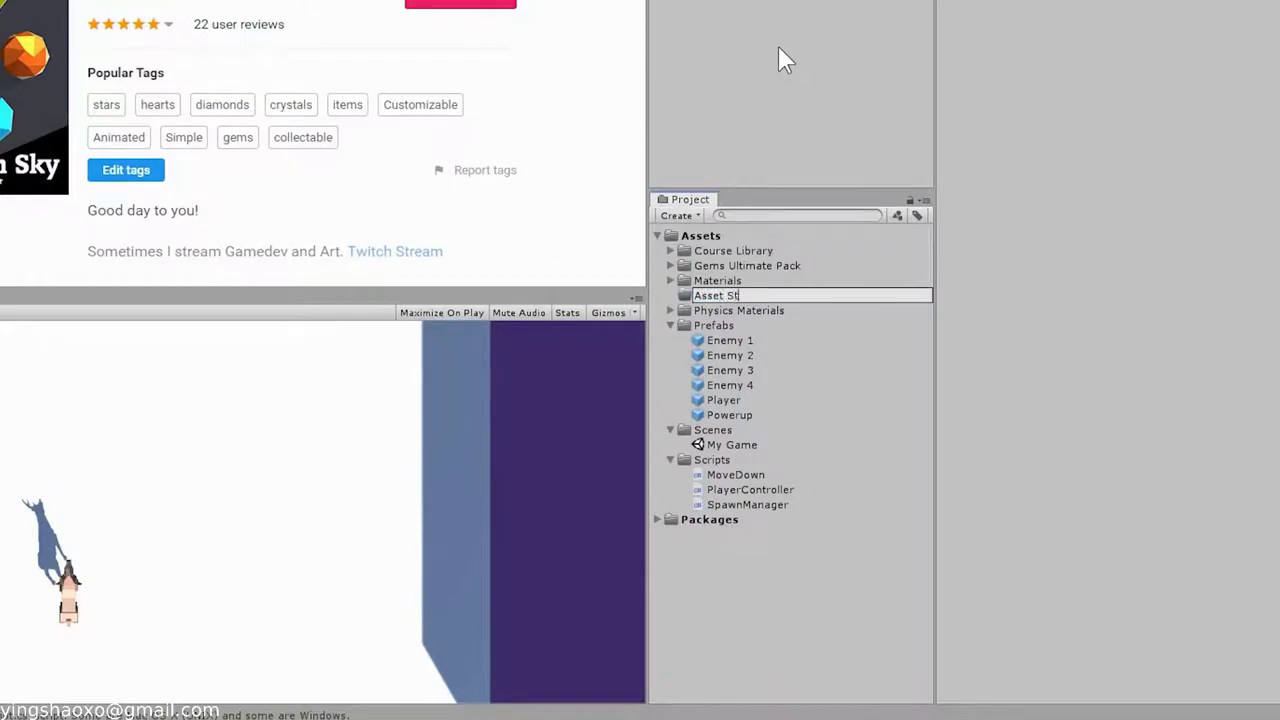
type("ore")
key("Return")
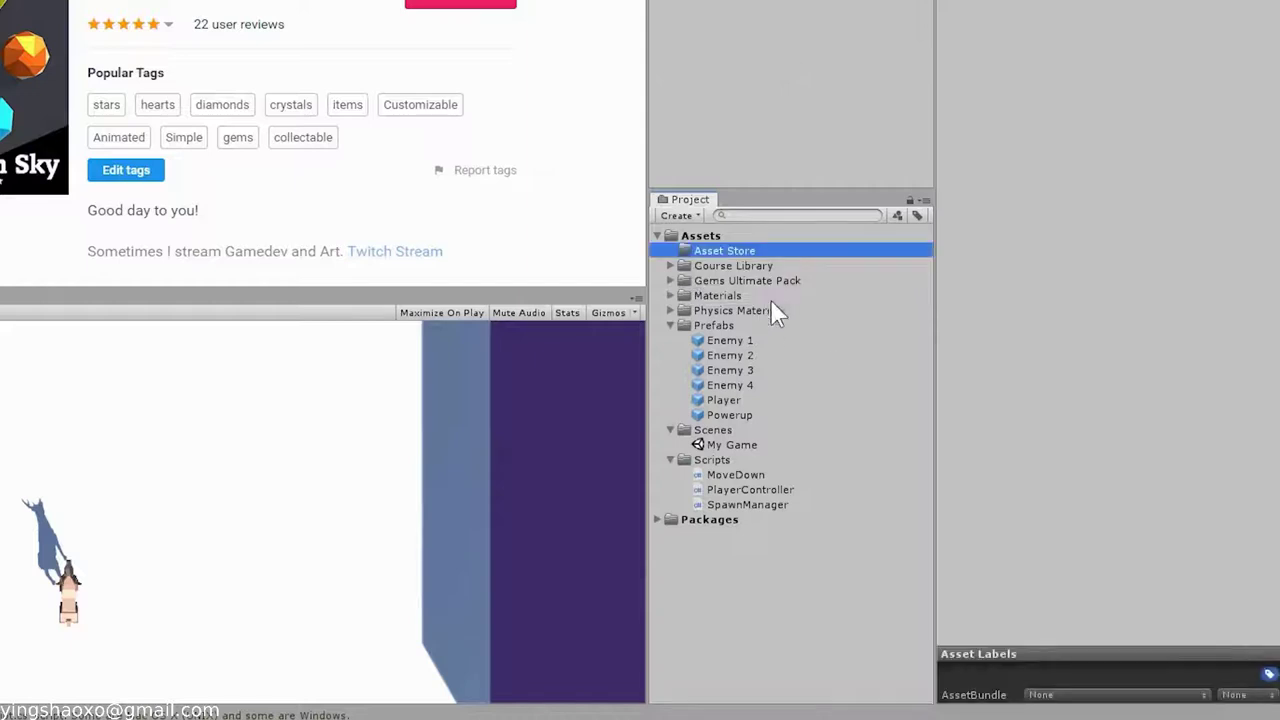
Step: Move the Gems Ultimate Pack folder into the Asset Store folder and expand both to show the pack's subfolders
left_click_drag(775, 280, 750, 251)
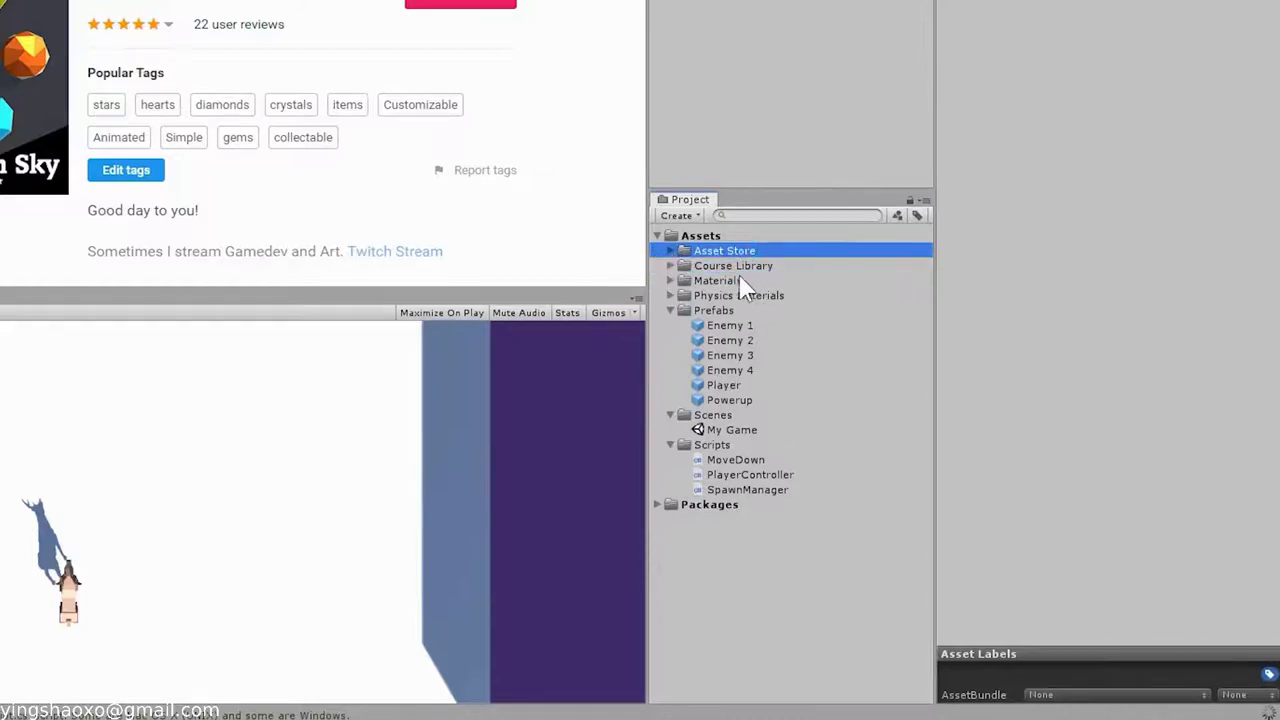
left_click(670, 251)
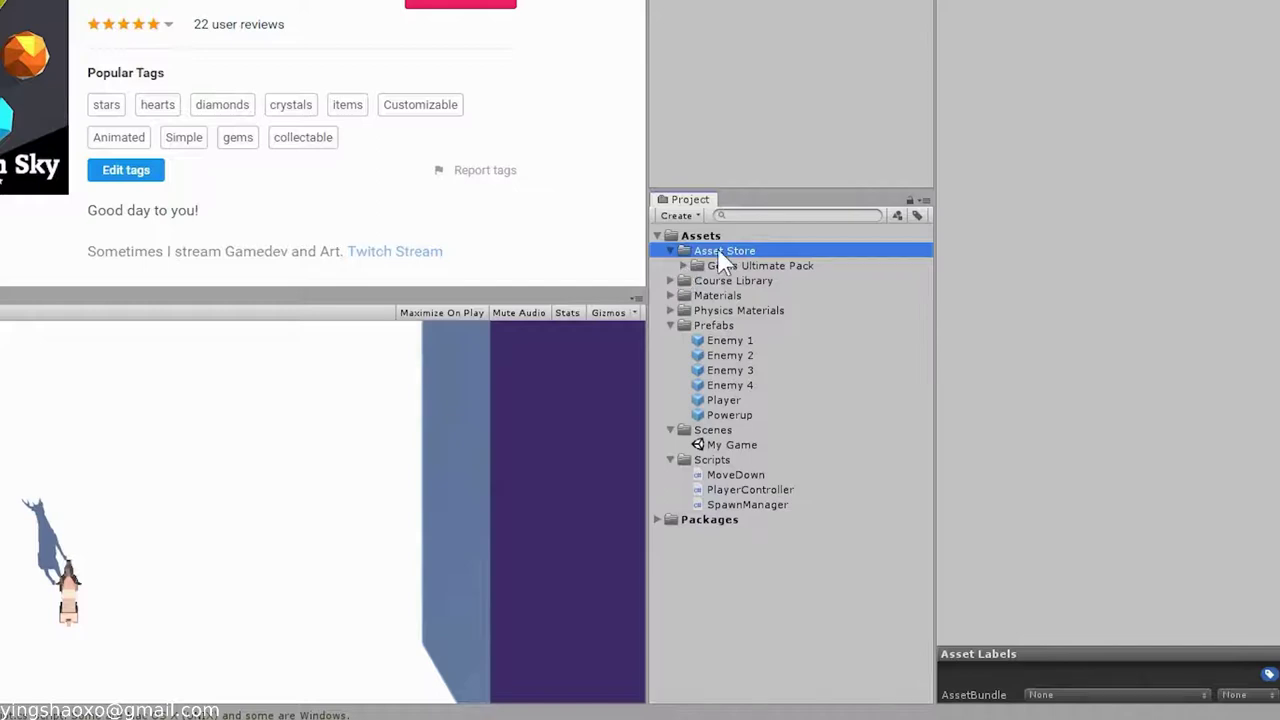
left_click(684, 266)
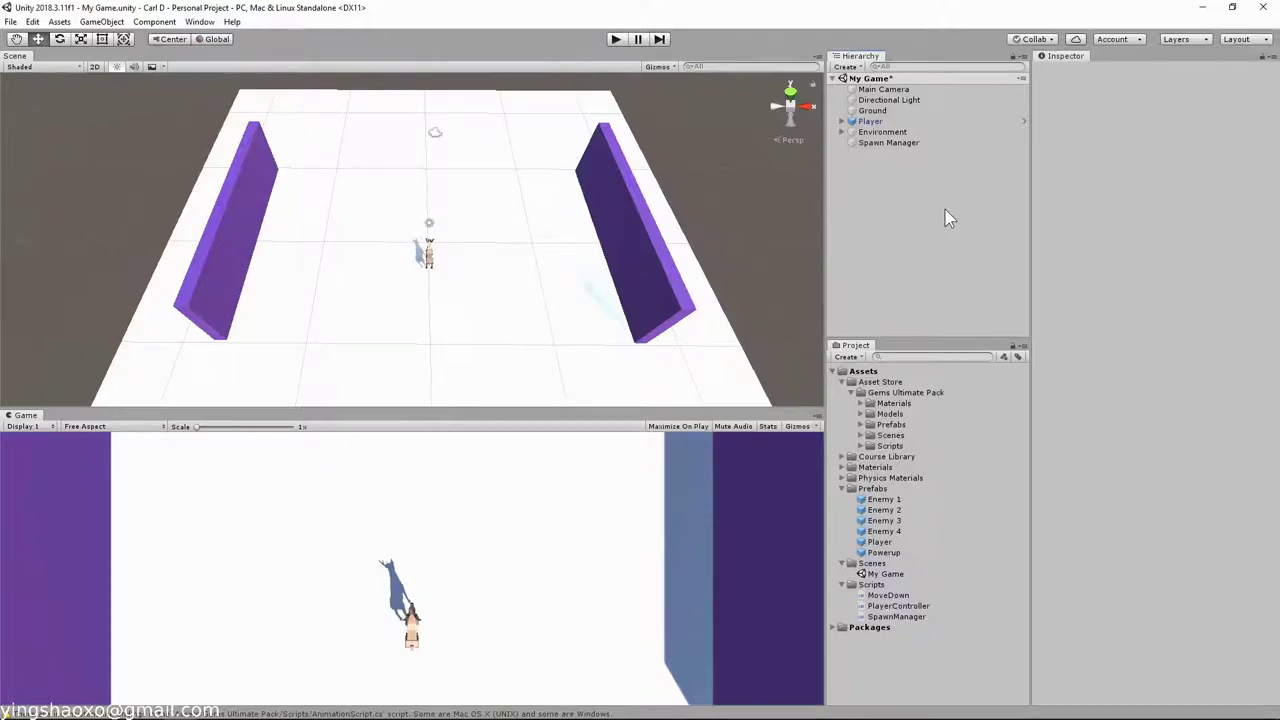
Step: Browse the store's free low poly assets to the second results page and add LowPoly Vegetation Season Pack Lite to My Assets, accepting the terms
key("Escape")
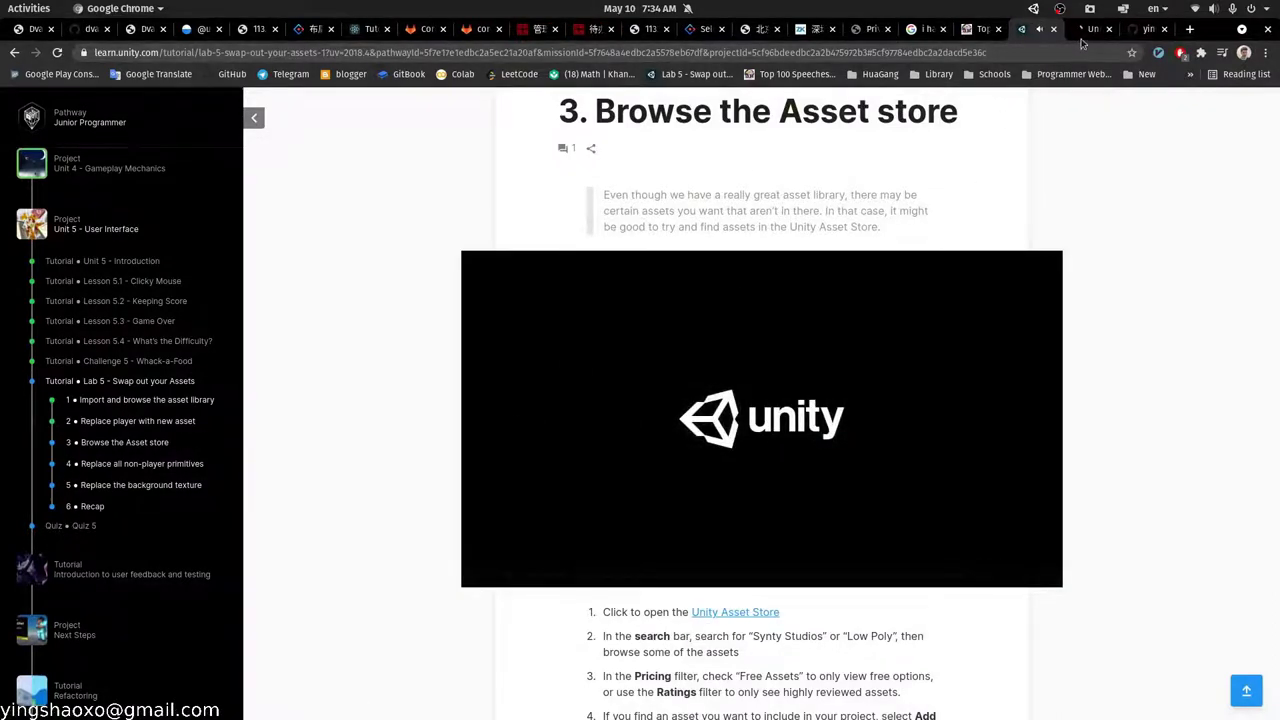
left_click(1090, 29)
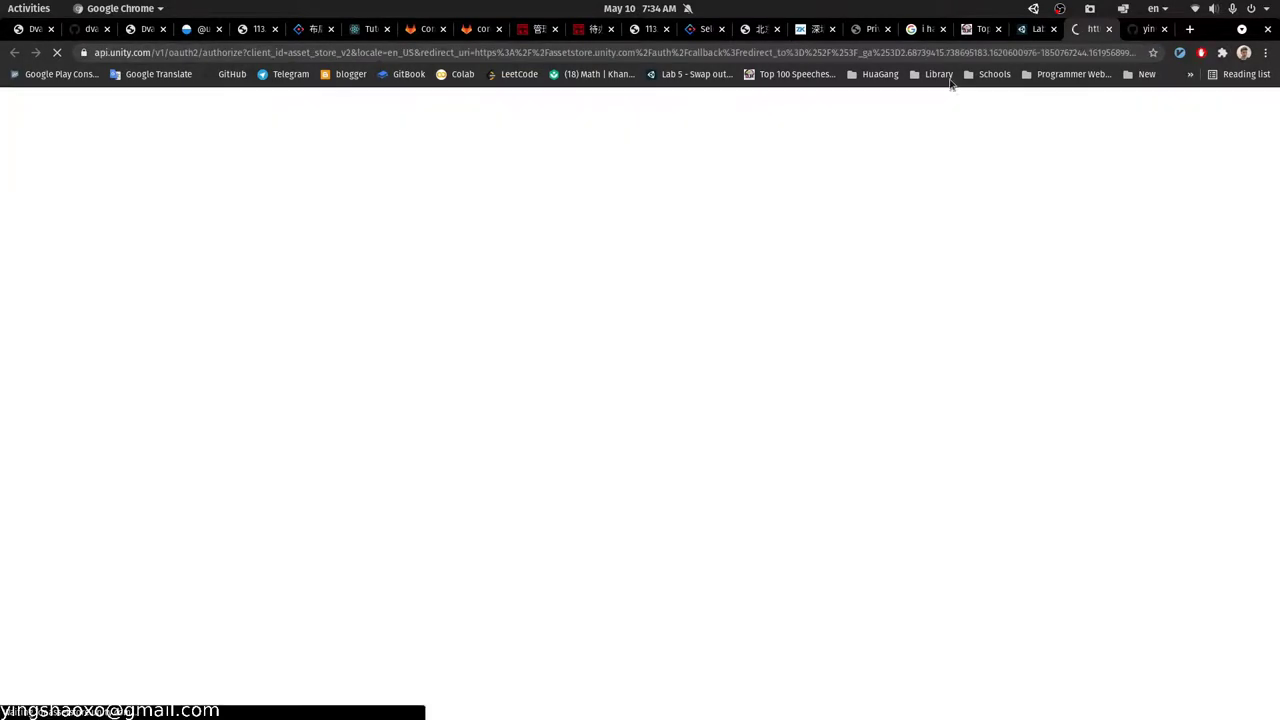
left_click(523, 146)
scroll(154, 423, "down", 8)
left_click(498, 635)
scroll(917, 466, "down", 10)
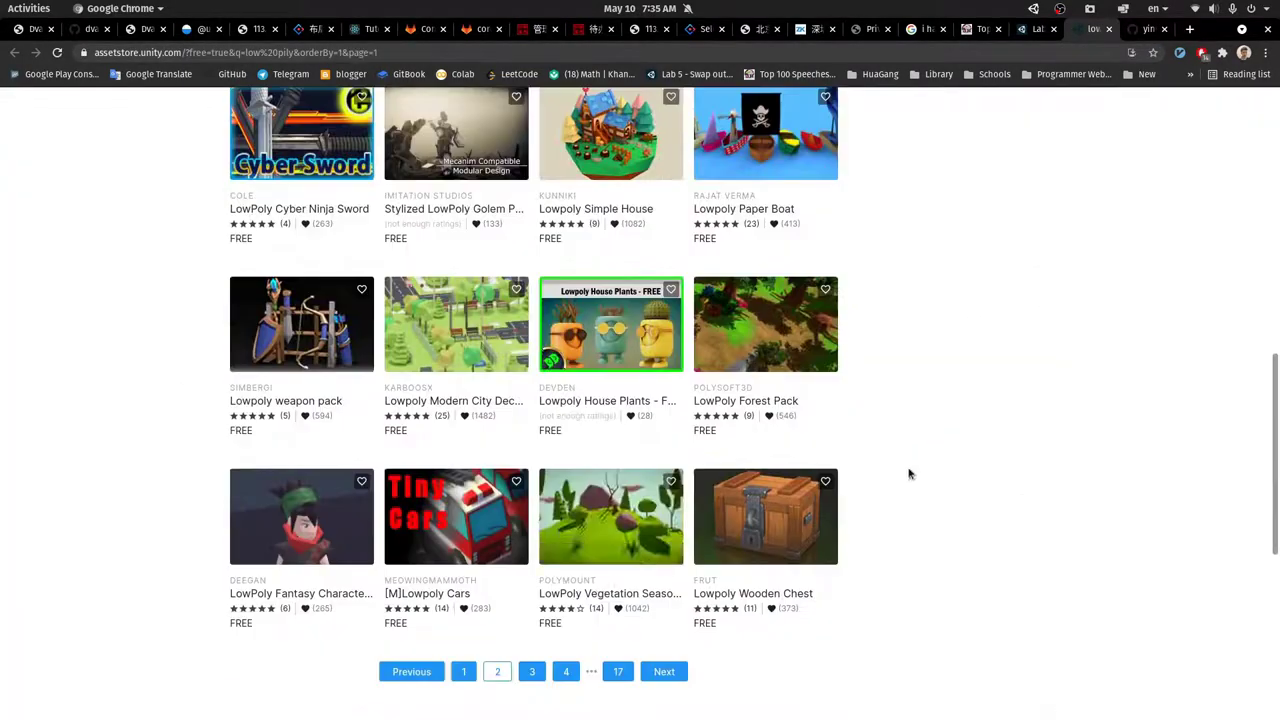
scroll(836, 420, "up", 3)
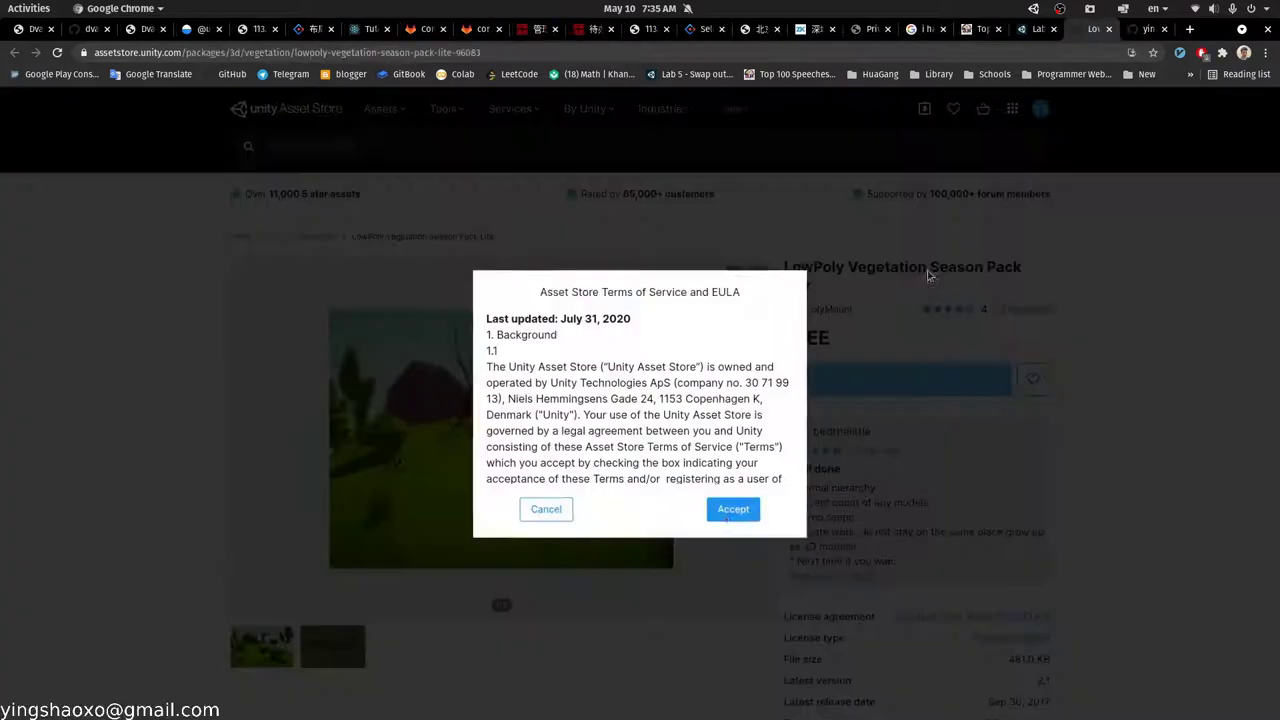
left_click(731, 509)
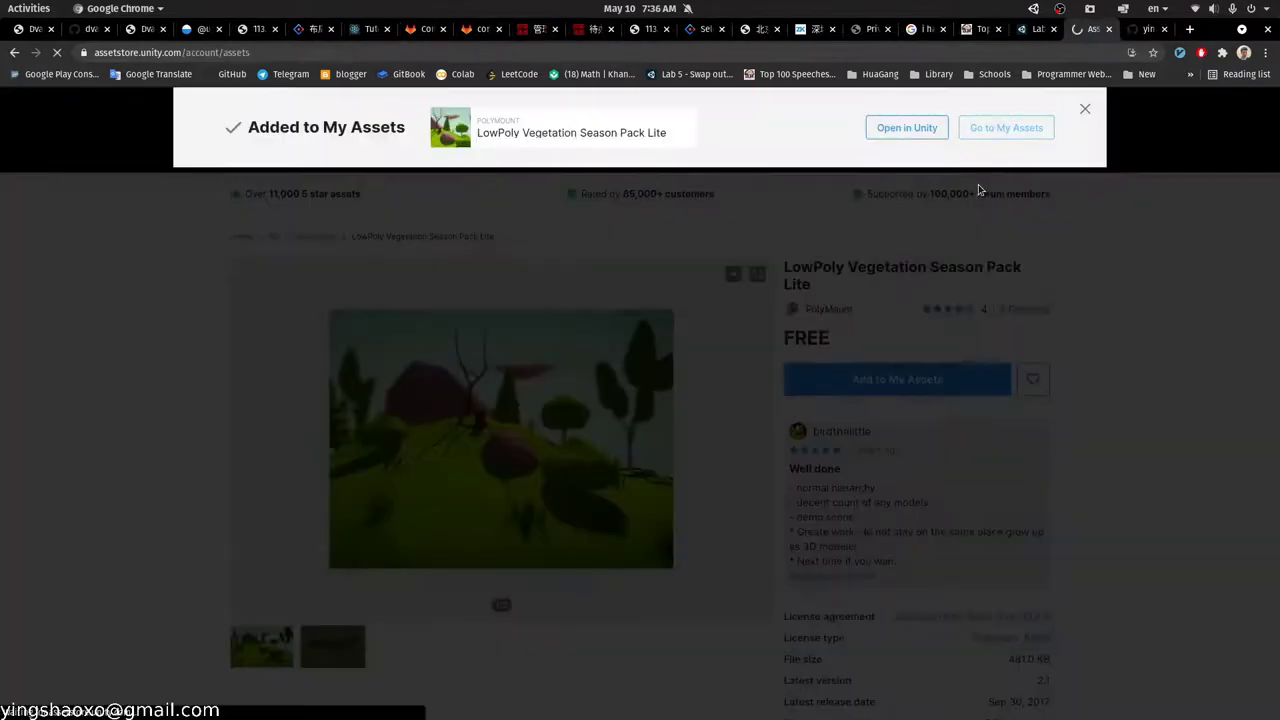
Step: Open My Assets and look through the list of owned asset packs
left_click(1000, 126)
left_click(551, 428)
left_click(551, 428)
left_click(551, 428)
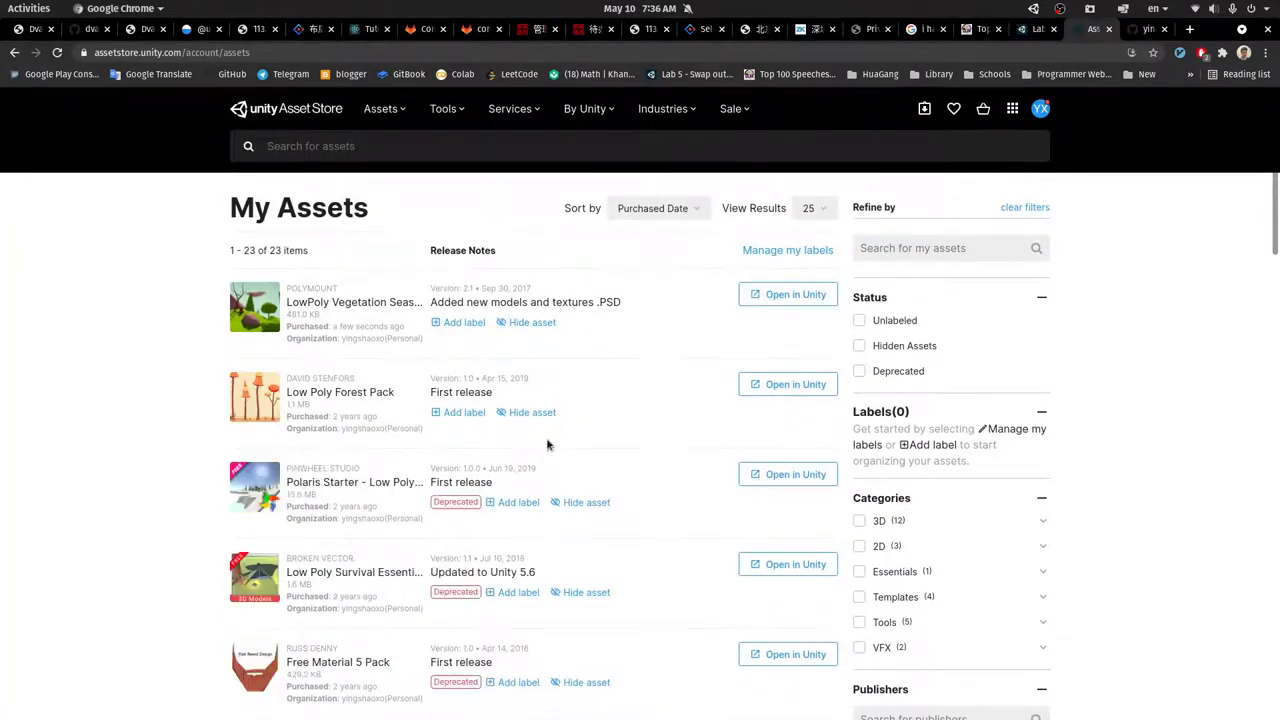
scroll(560, 435, "down", 1)
left_click(555, 433)
left_click(555, 433)
left_click(555, 433)
scroll(532, 487, "down", 5)
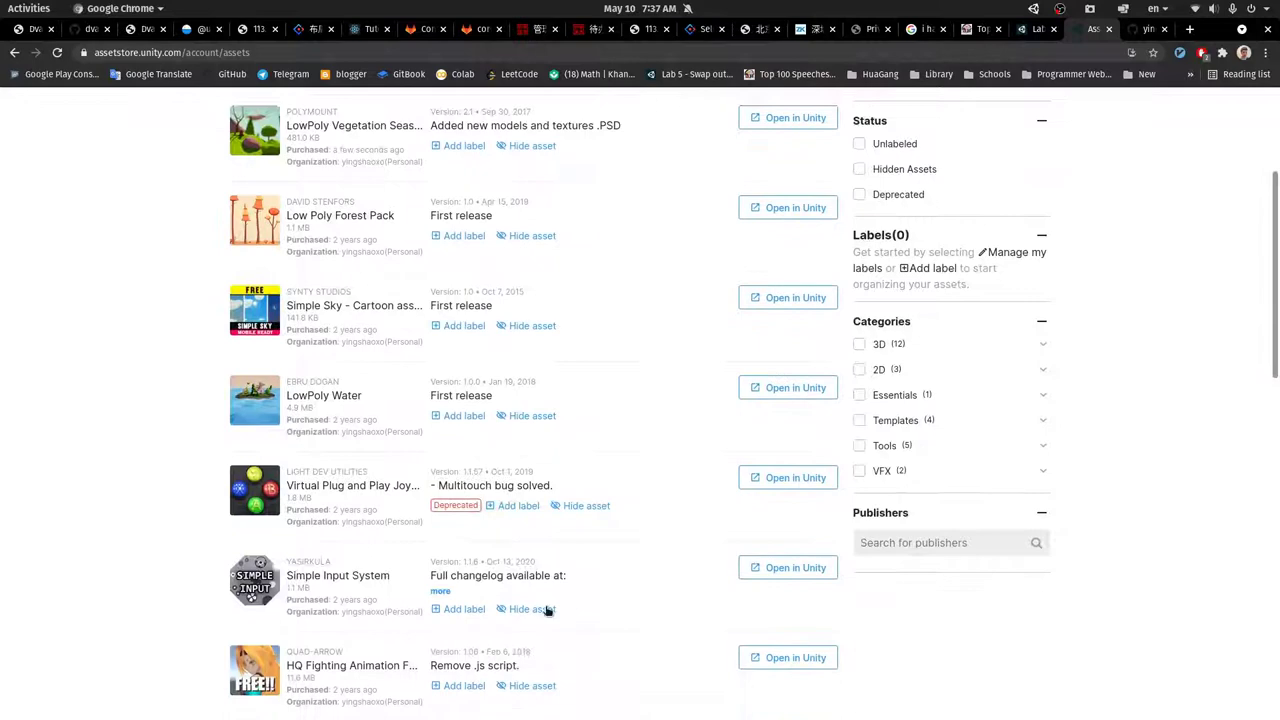
Step: Return to the Lab 5 tutorial and show the video for section 4, Replace all non-player primitives, in full screen
key("ctrl+Page_Up")
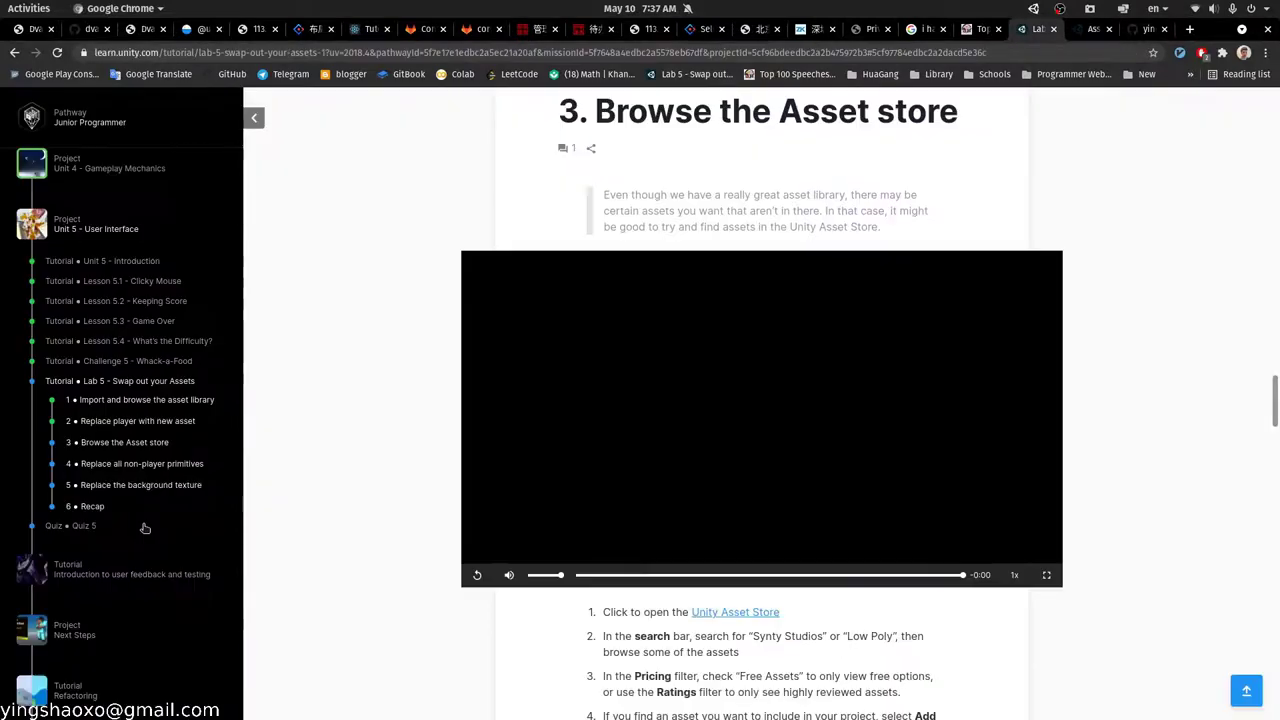
scroll(193, 541, "down", 5)
double_click(929, 474)
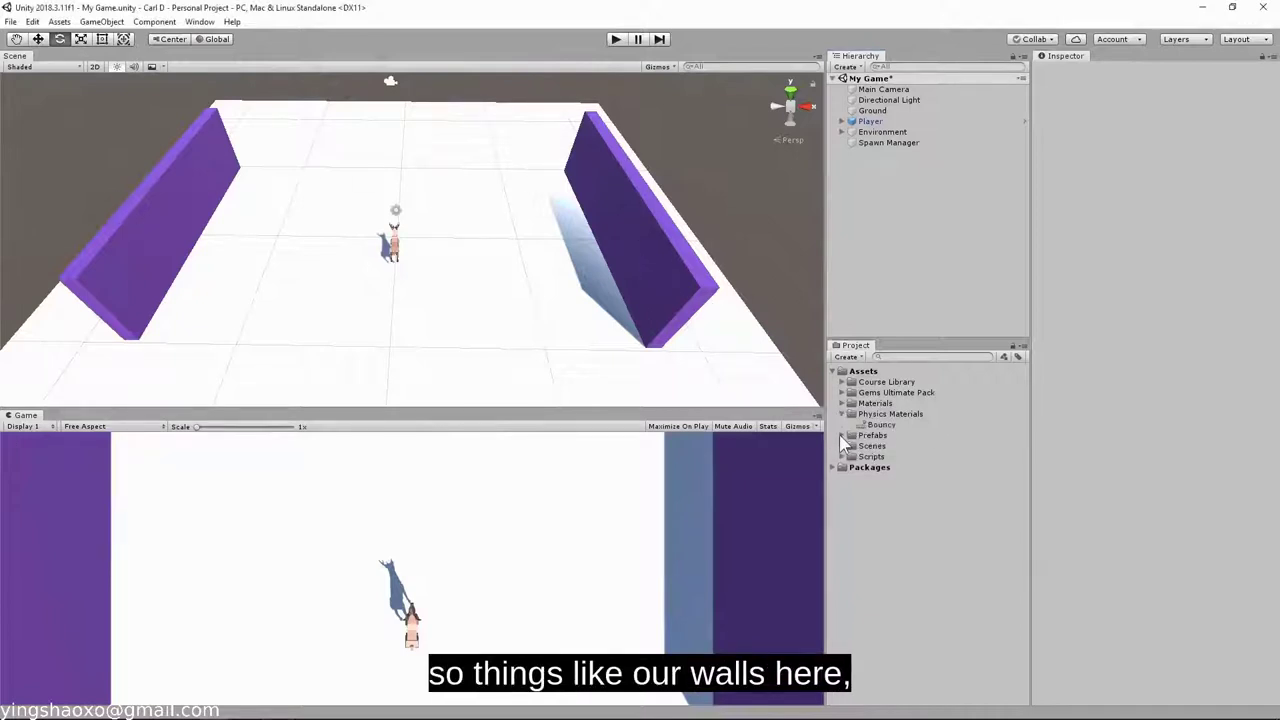
Step: Expand the Prefabs folder and look over the enemy and Powerup prefabs that need new models
left_click(842, 436)
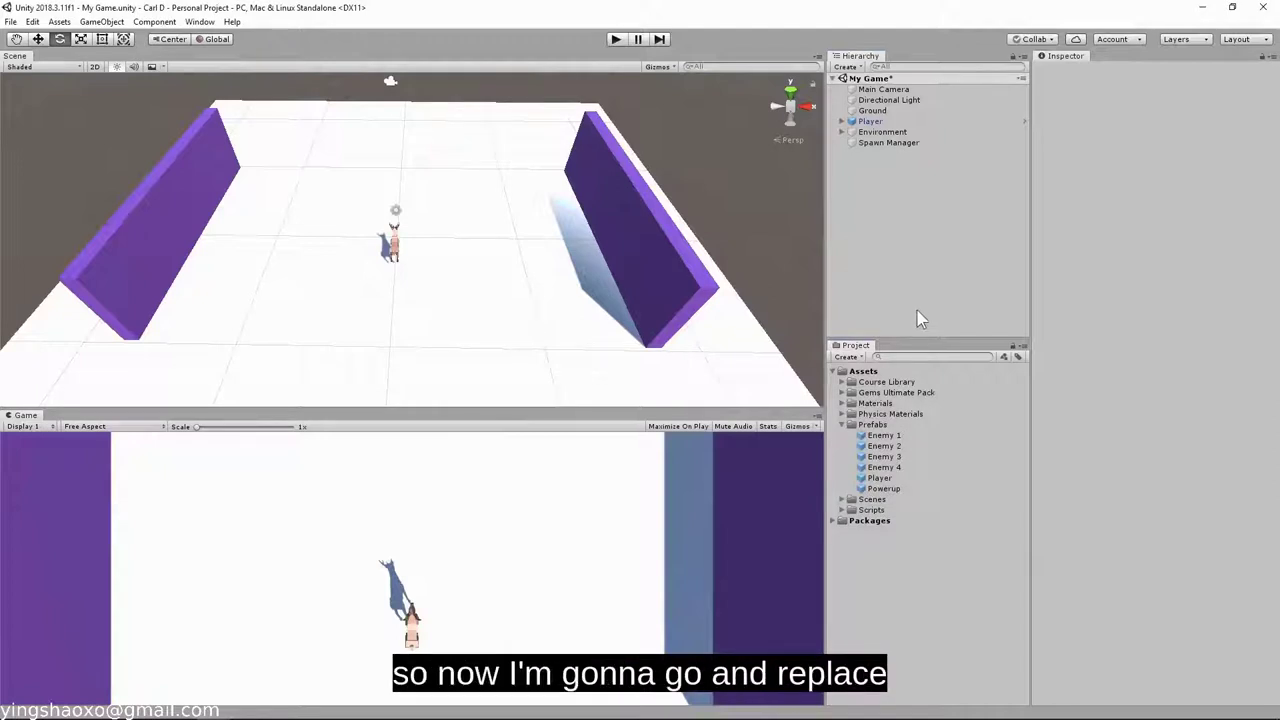
left_click(884, 437)
left_click(886, 447)
left_click(888, 467)
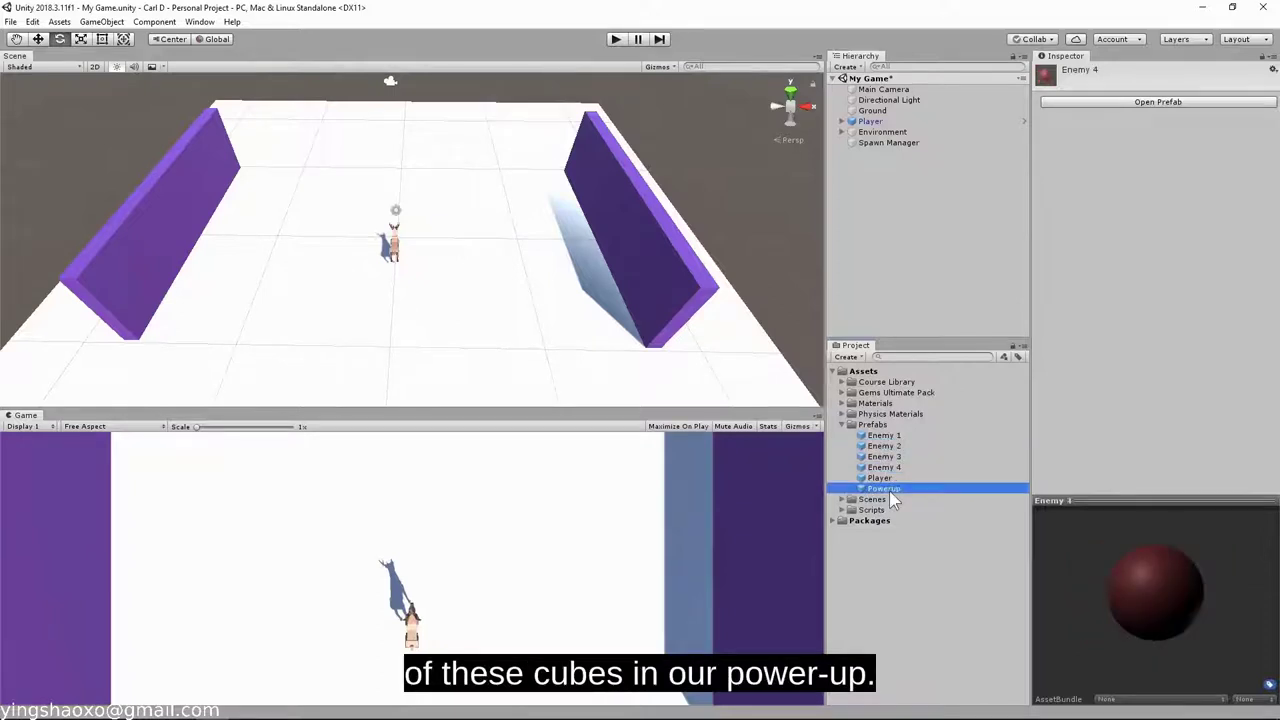
left_click(884, 456)
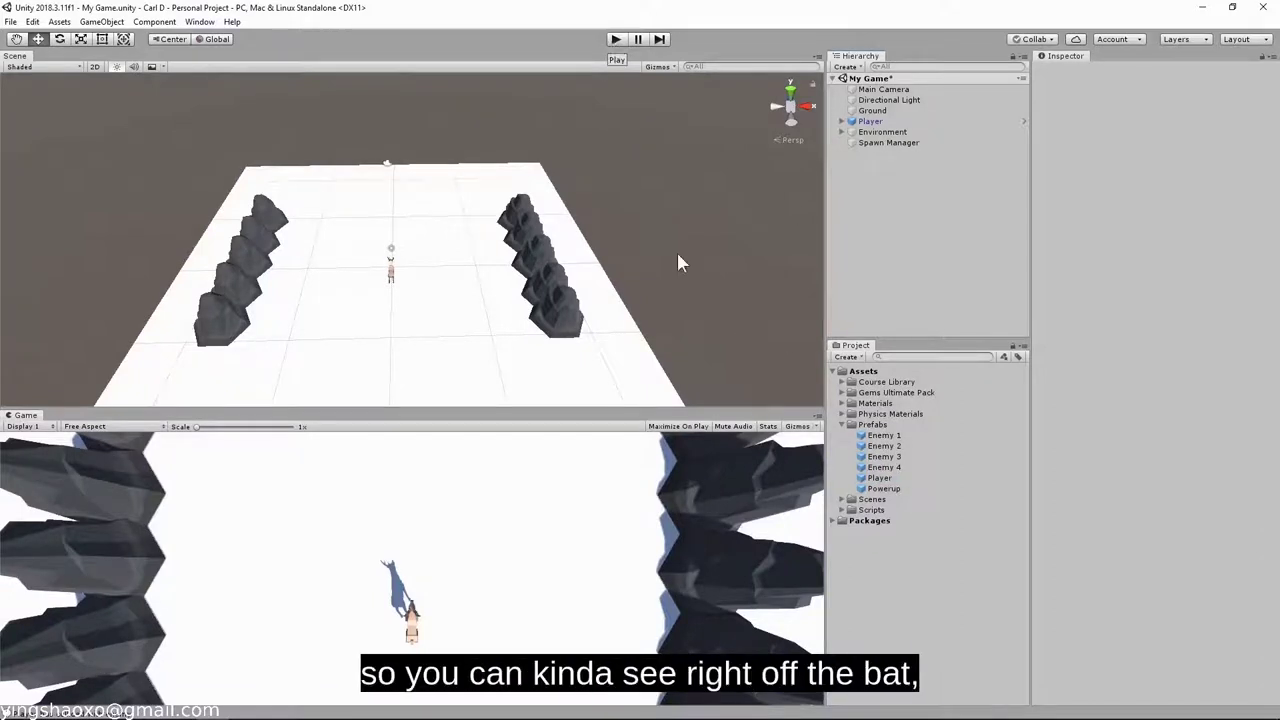
Step: Inspect the rock walls in the scene, play-test the game by moving the player around, and stop the test
left_click_drag(491, 254, 776, 162, "alt")
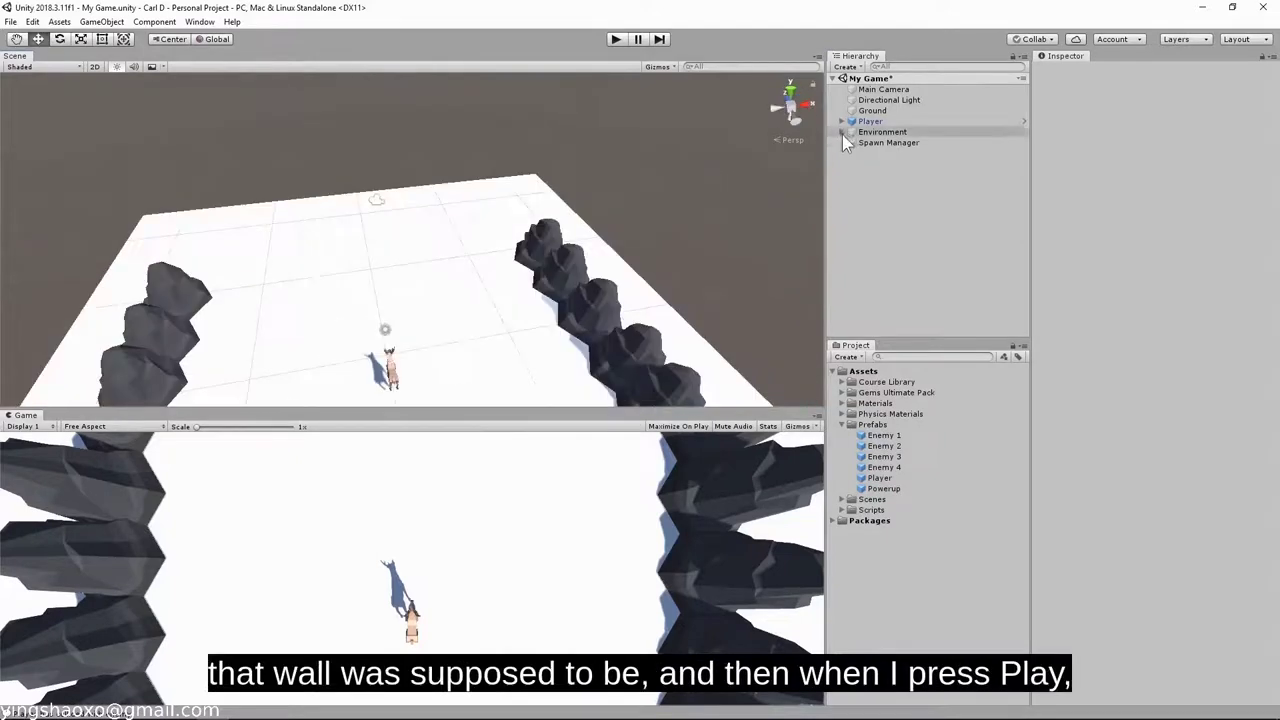
left_click(616, 42)
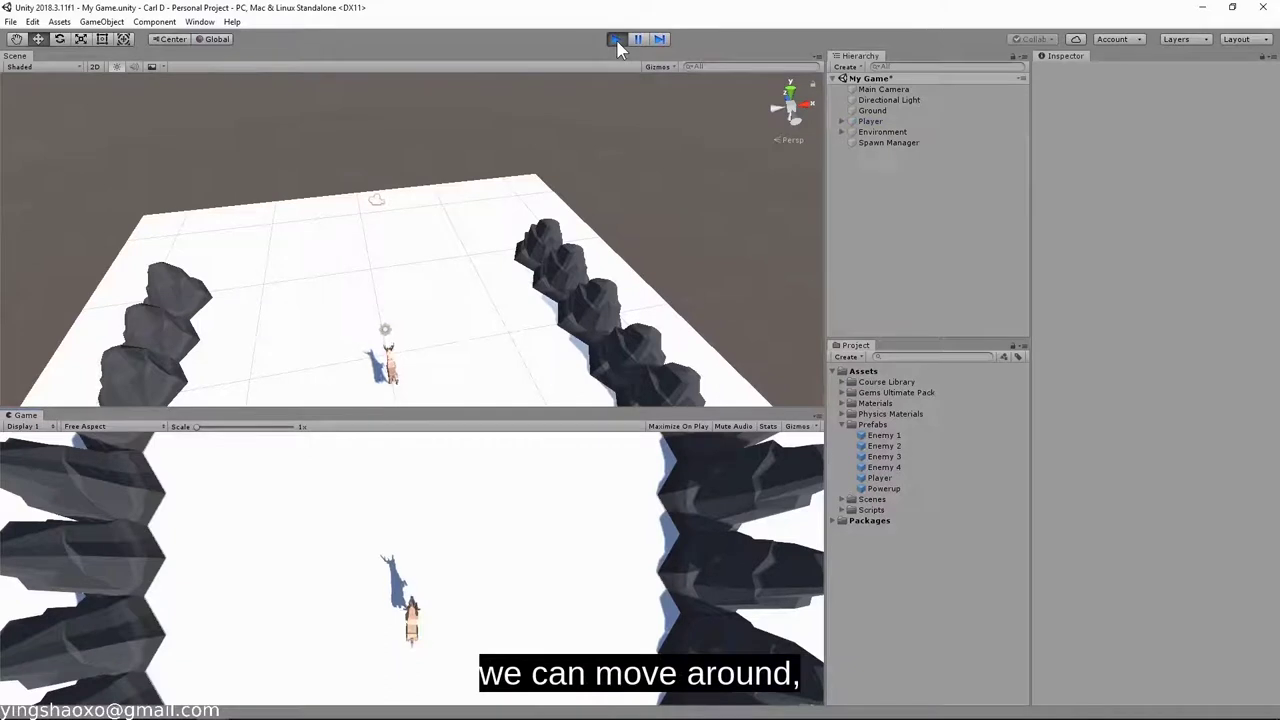
key("Left")
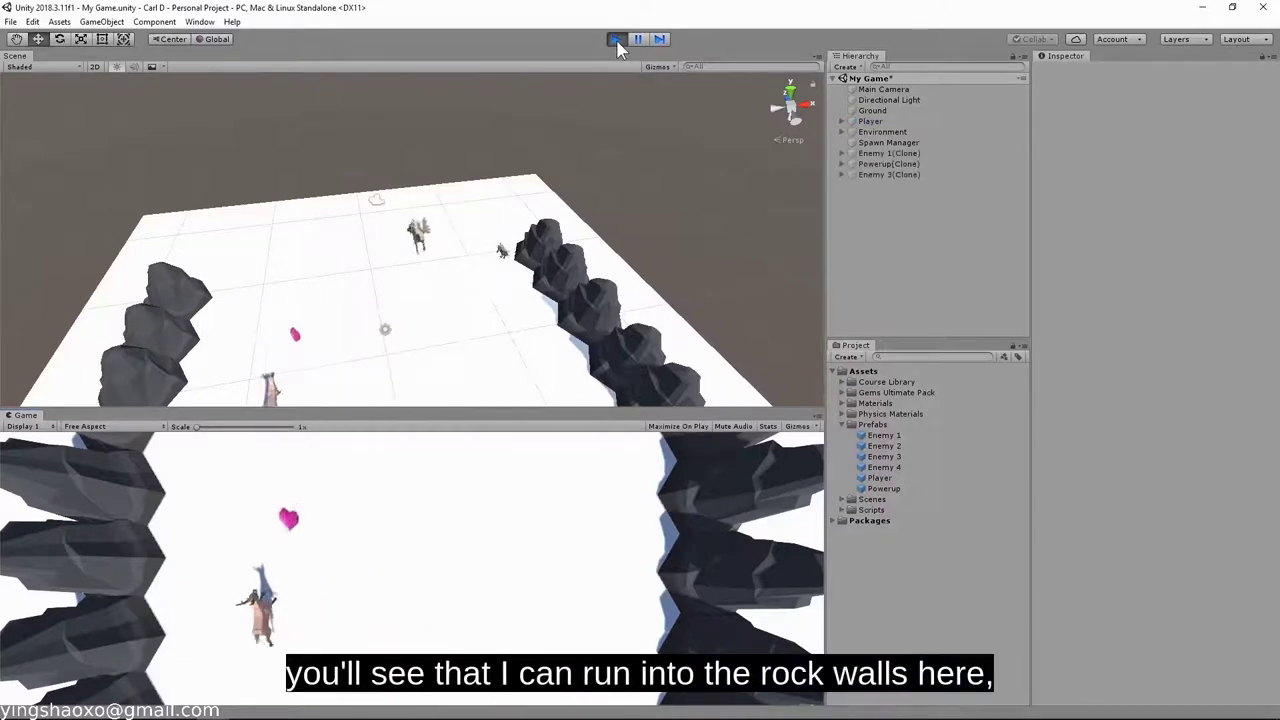
key("Up")
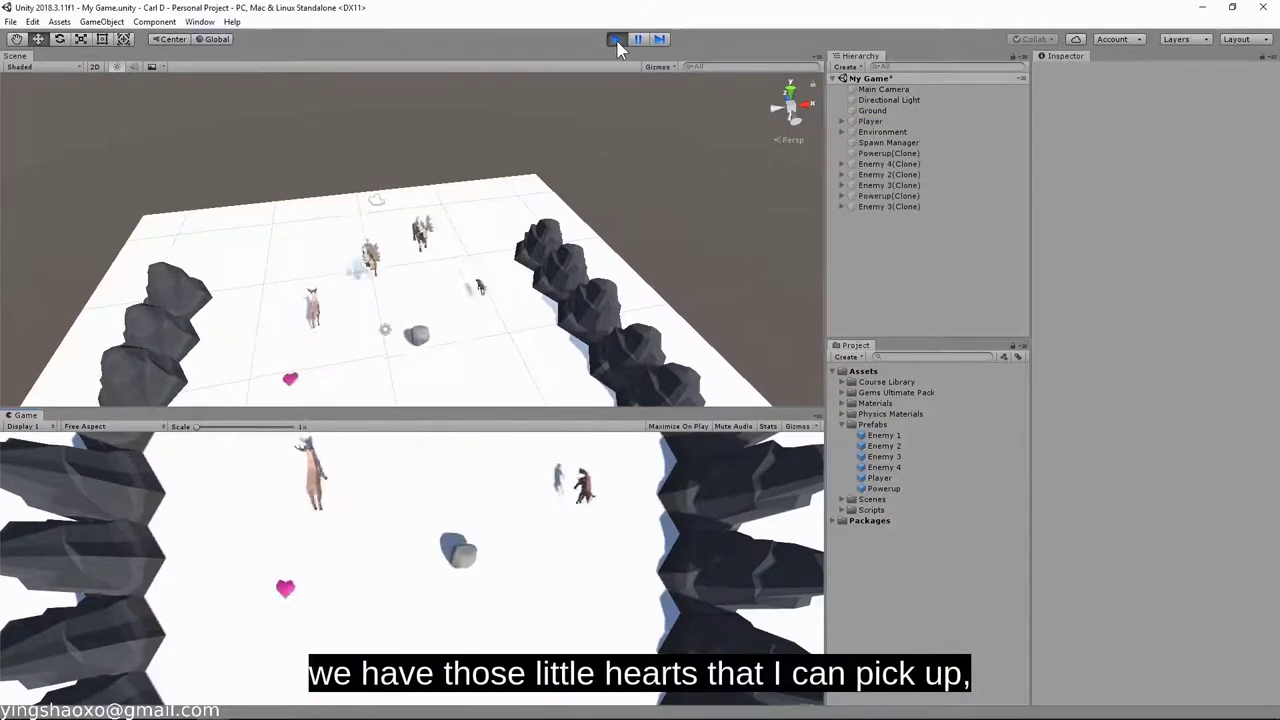
key("Up")
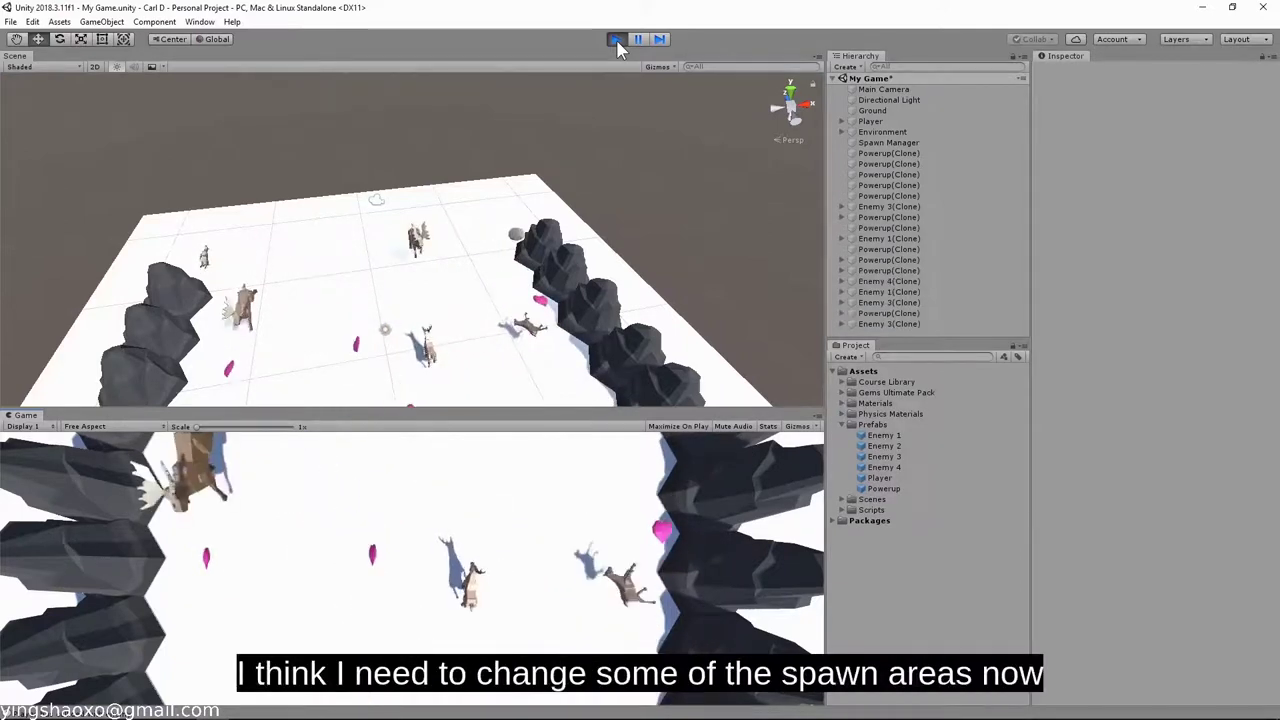
left_click(616, 40)
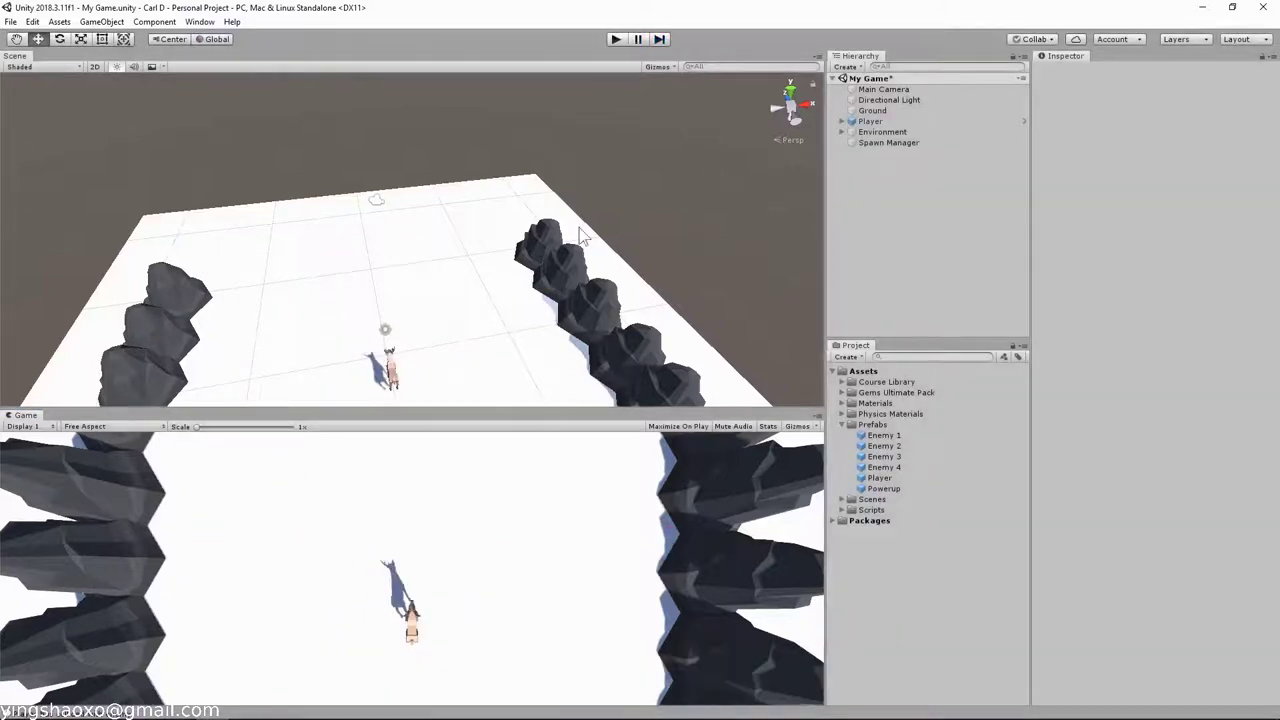
Step: Inspect the replacement models in the Enemy 1, Enemy 4 and Powerup prefabs, collapse the Prefabs folder and return to the scene
left_click_drag(583, 236, 509, 321, "alt")
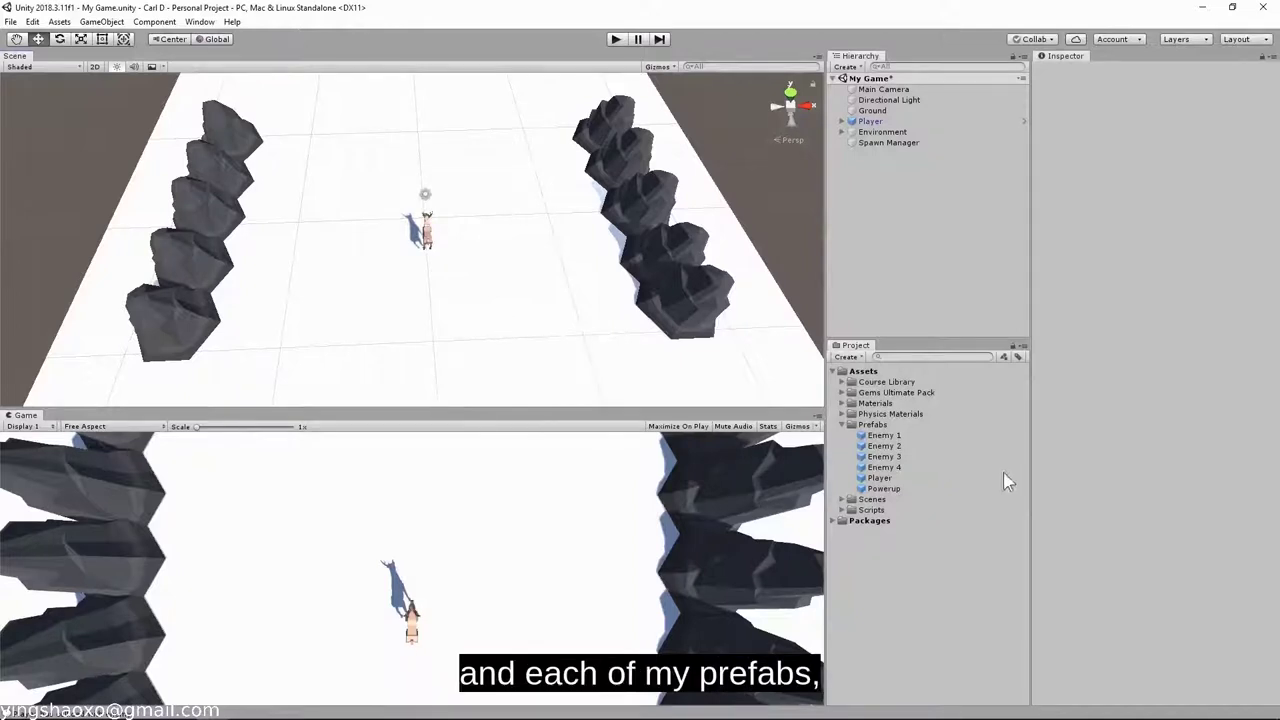
double_click(884, 437)
left_click_drag(640, 200, 770, 185, "alt")
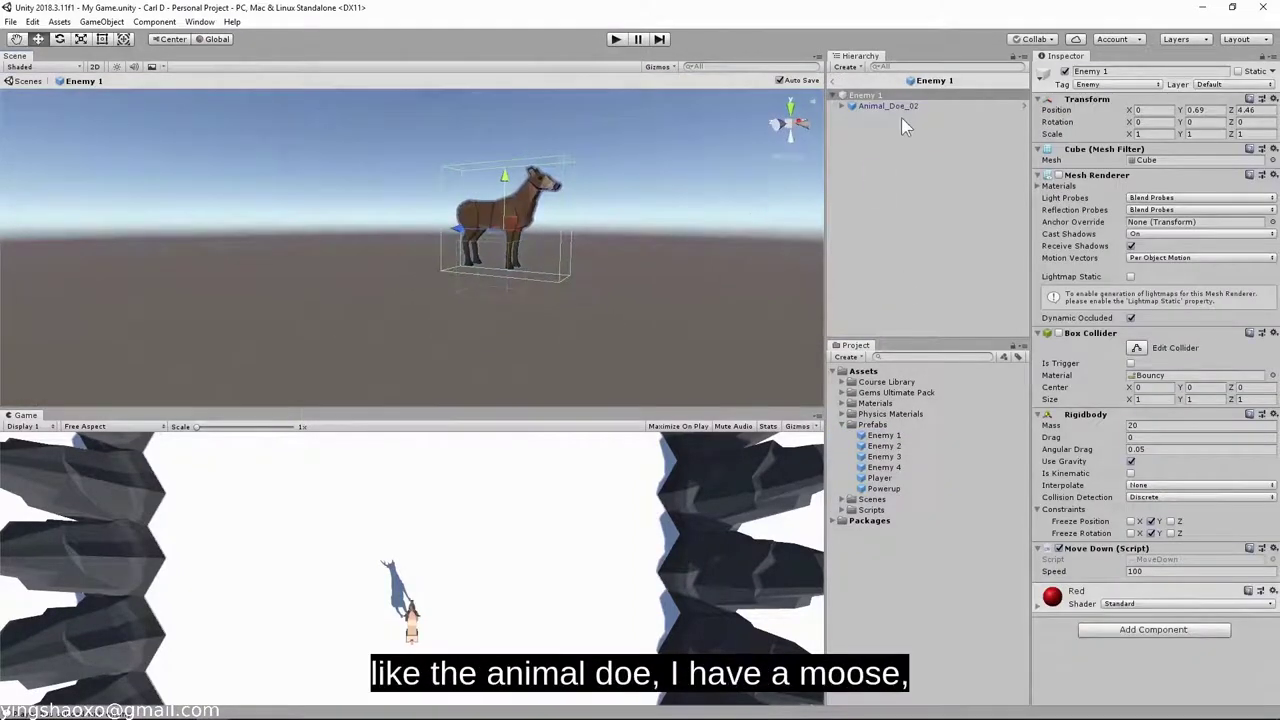
double_click(884, 467)
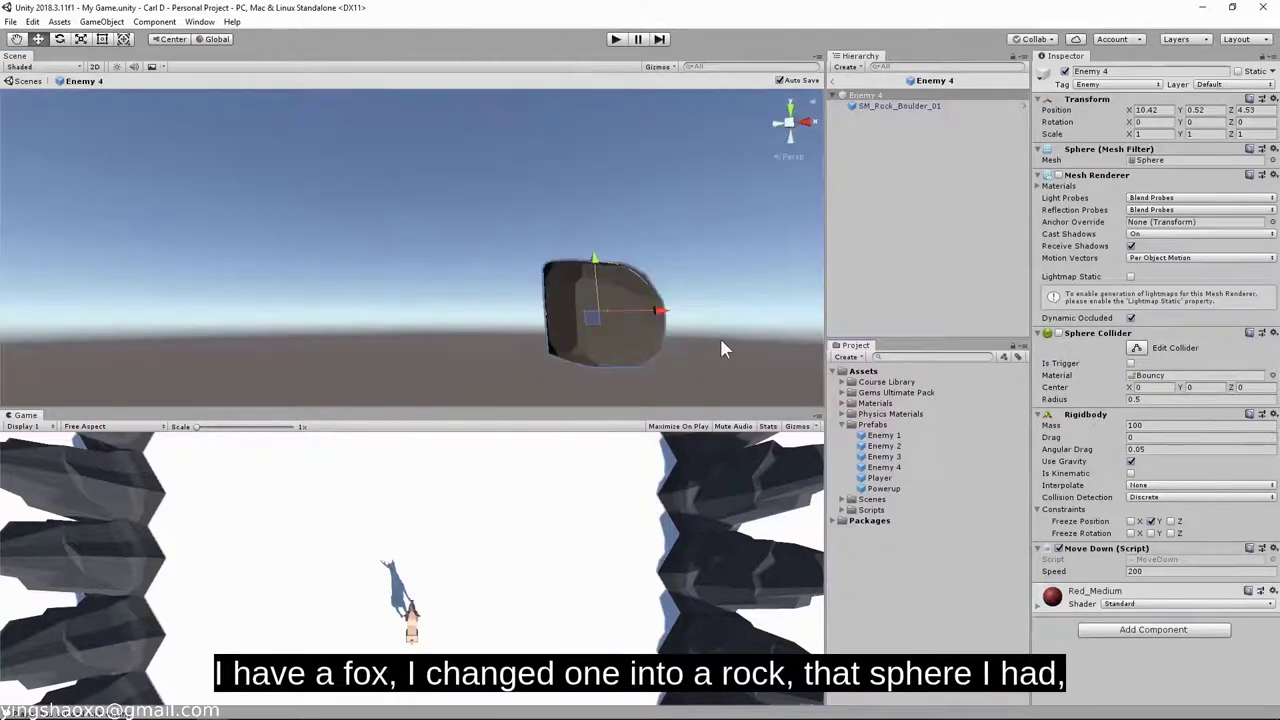
double_click(891, 487)
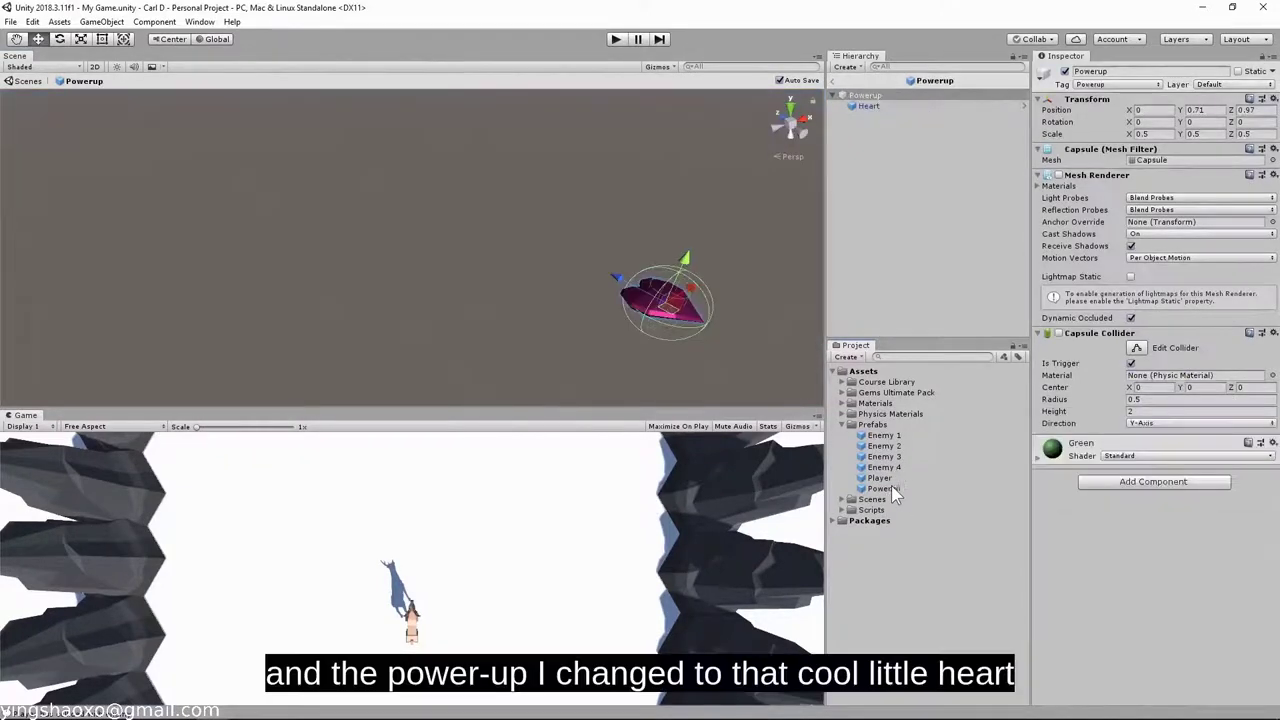
left_click_drag(637, 313, 418, 207, "alt")
left_click(842, 424)
left_click(833, 80)
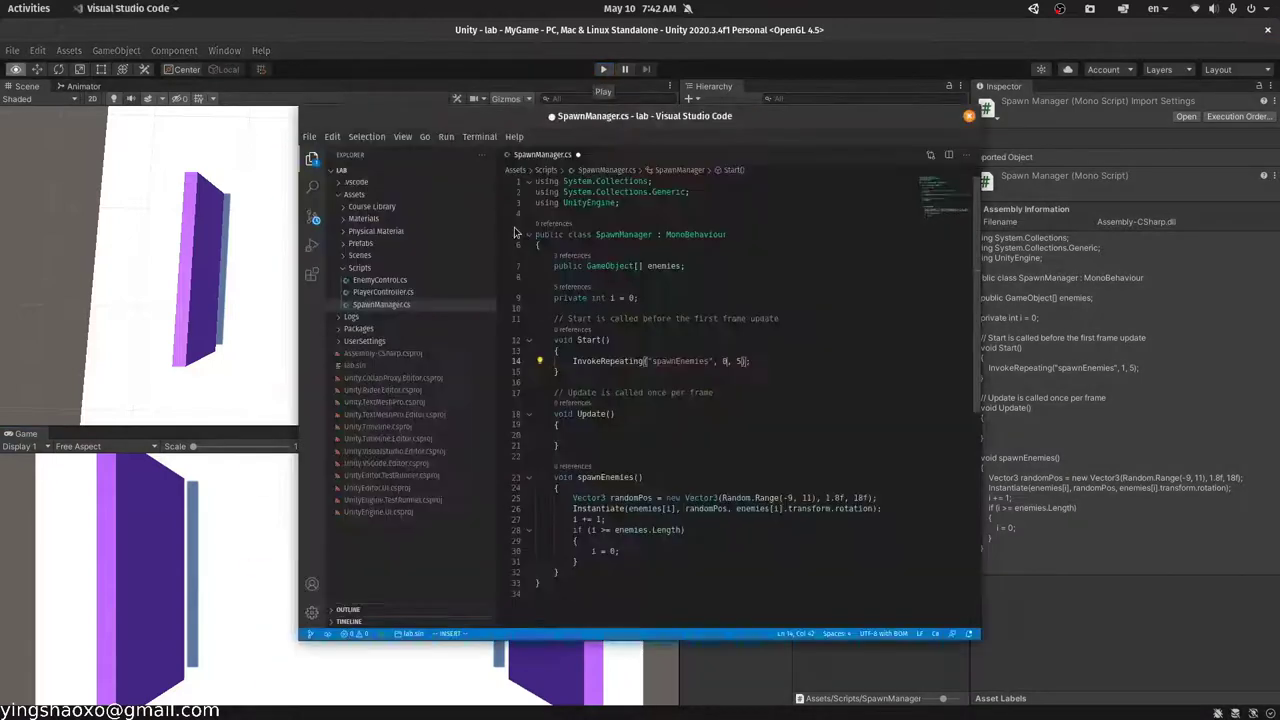
Step: In Visual Studio Code, set the spawnEnemies InvokeRepeating call in SpawnManager.cs to a start delay of 1 and a repeat rate of 3
type("ies\", float(")
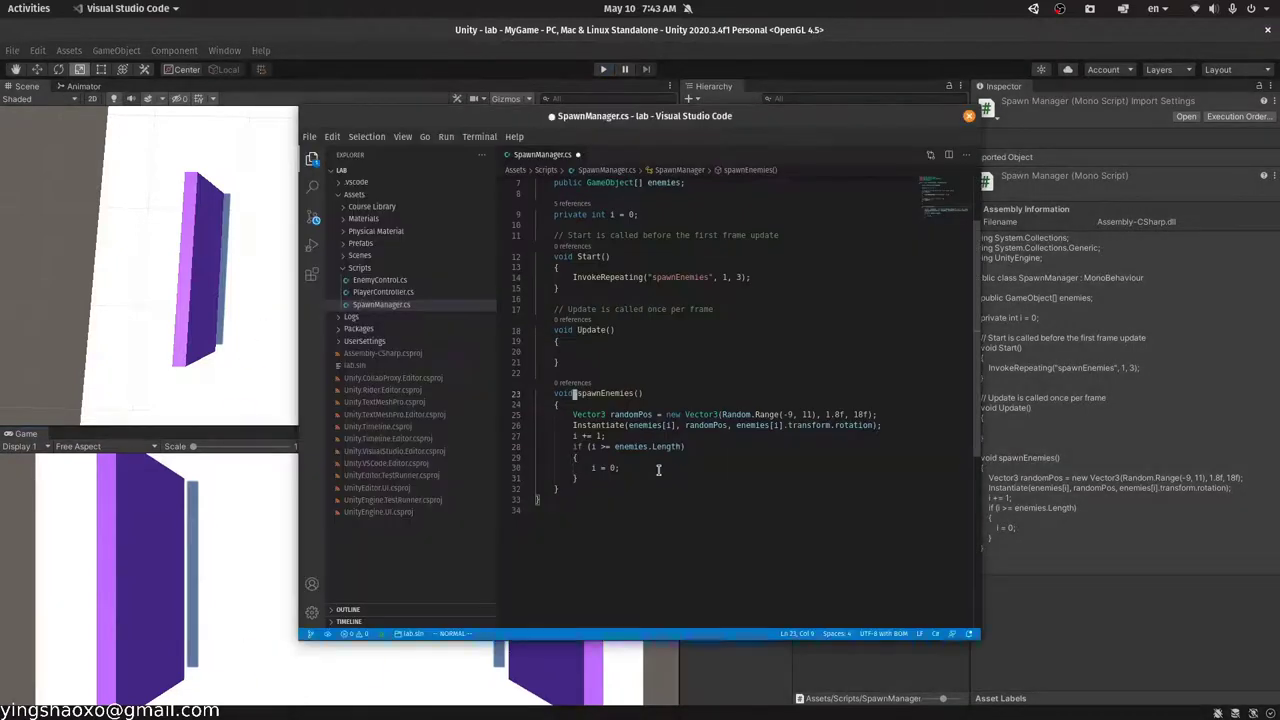
Step: Back in Unity, open the Prefabs folder, select the Enemy3 prefab and play-test the game
key("p")
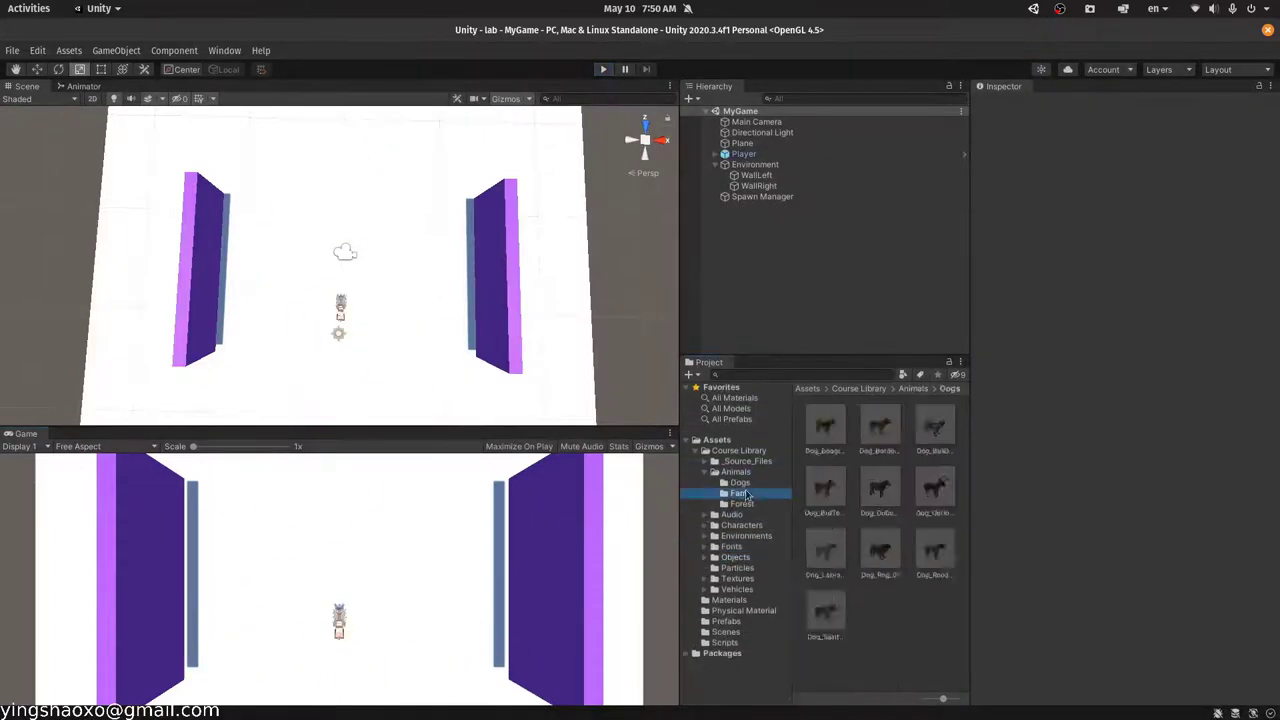
left_click(725, 621)
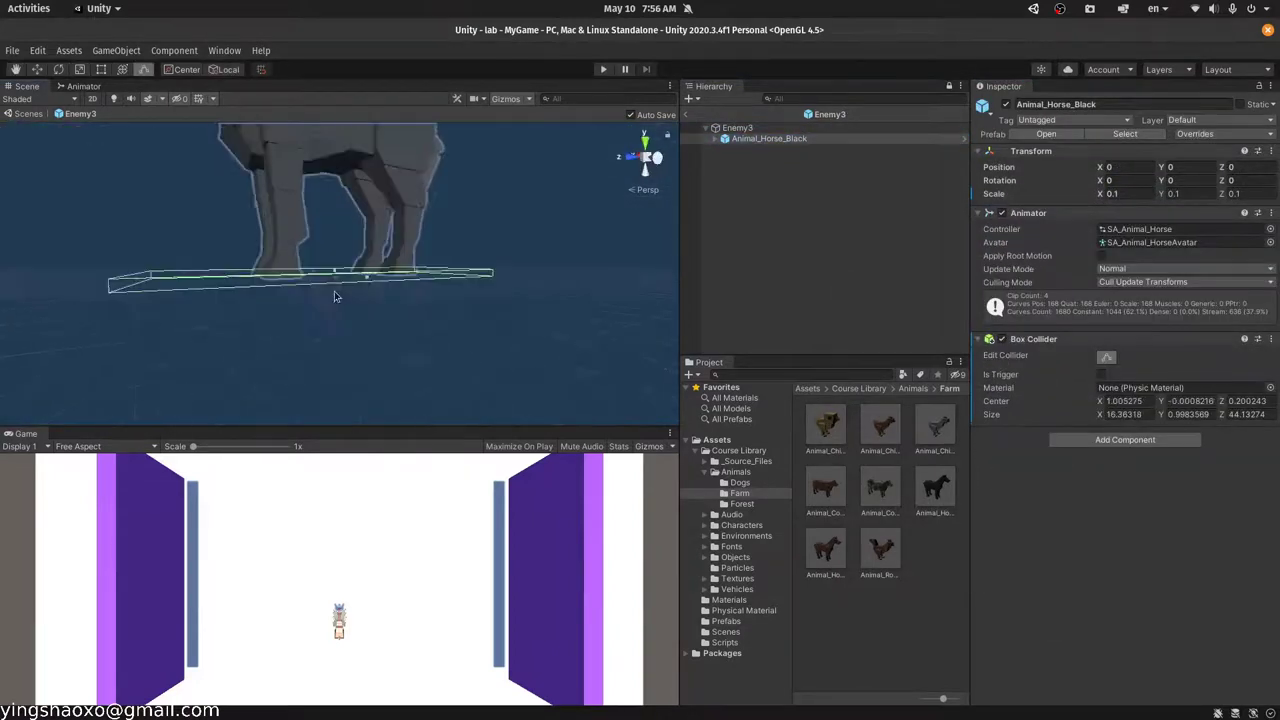
key("ctrl+p")
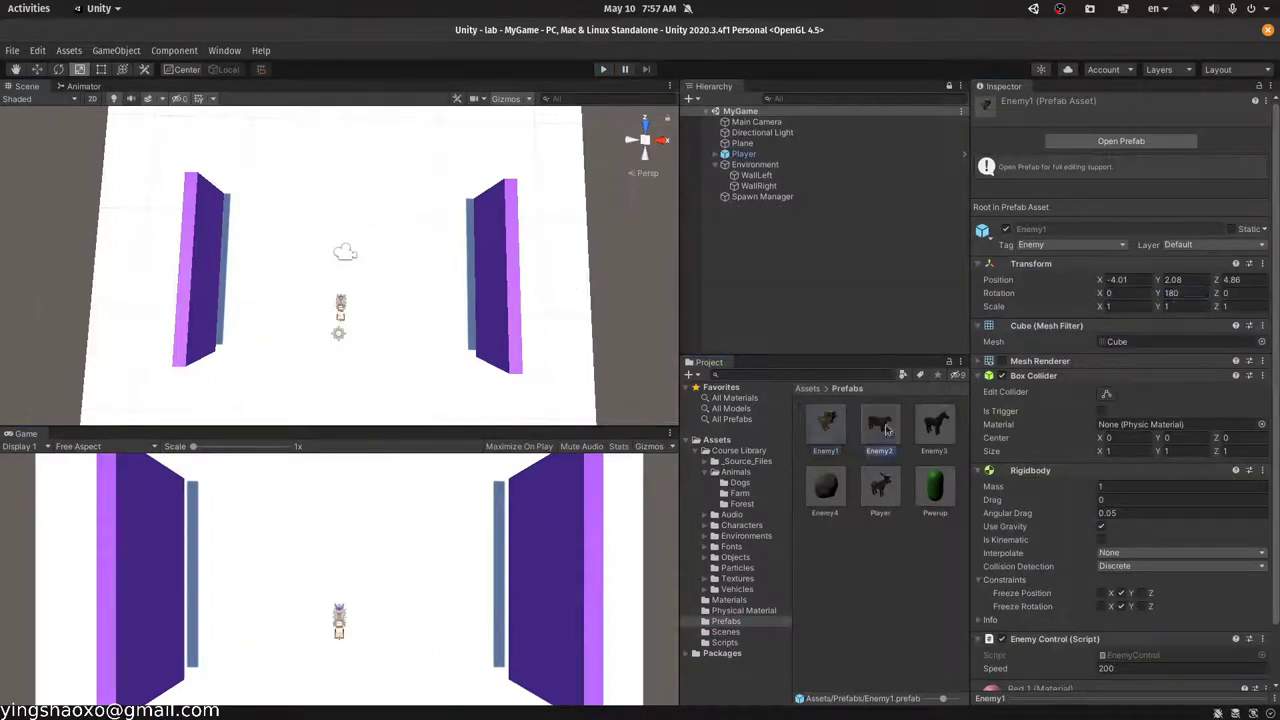
left_click(934, 425)
key("ctrl+p")
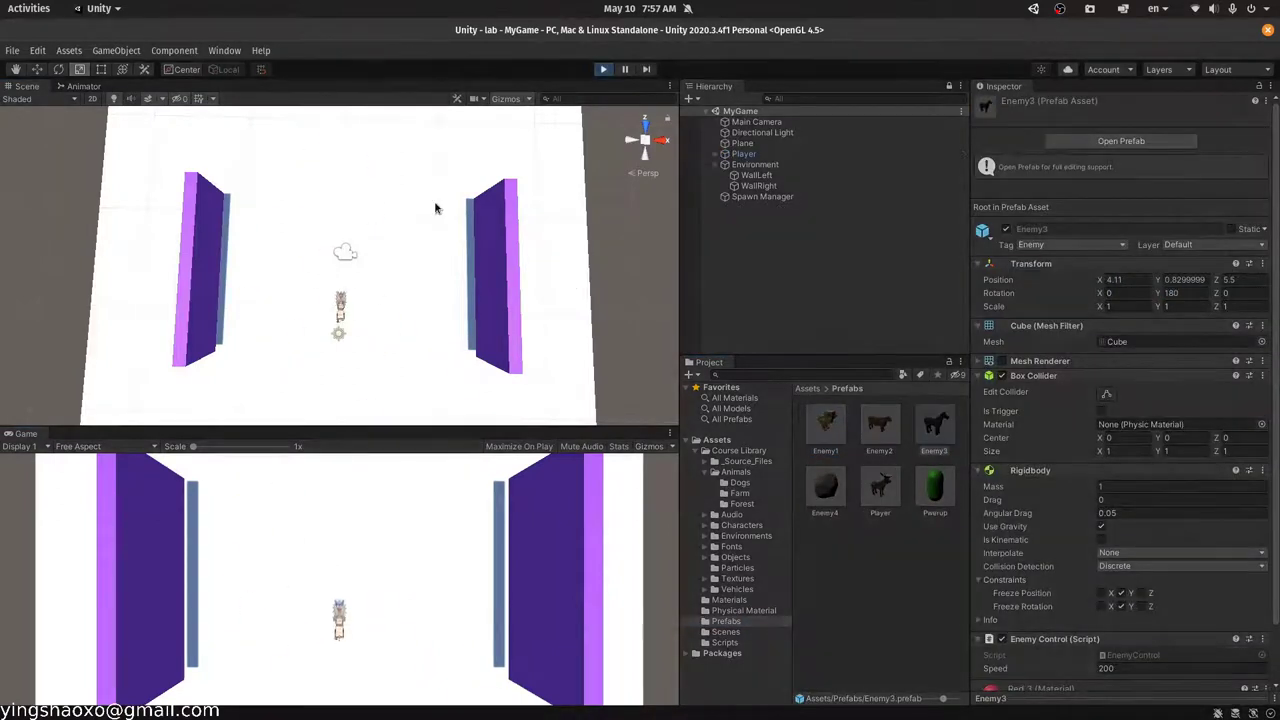
left_click(748, 600)
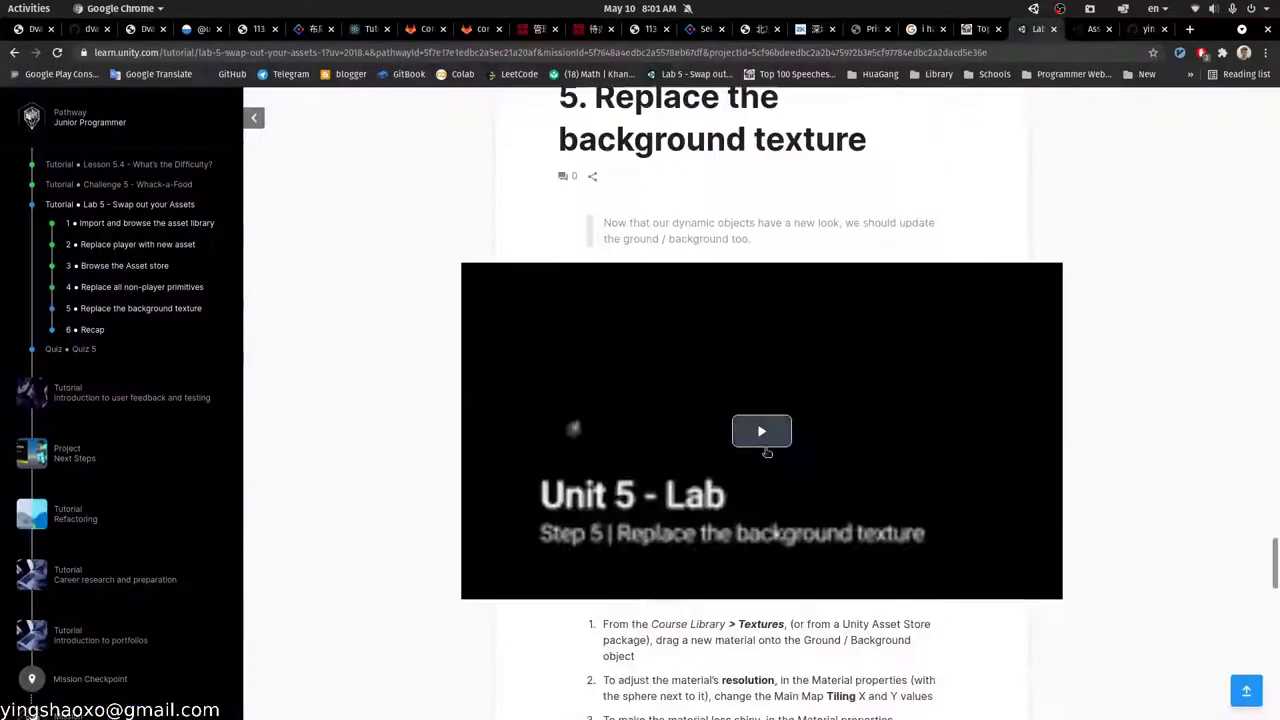
Step: Play the lesson's background texture video and apply the Course Library's Grass ground texture to the Ground plane
double_click(766, 449)
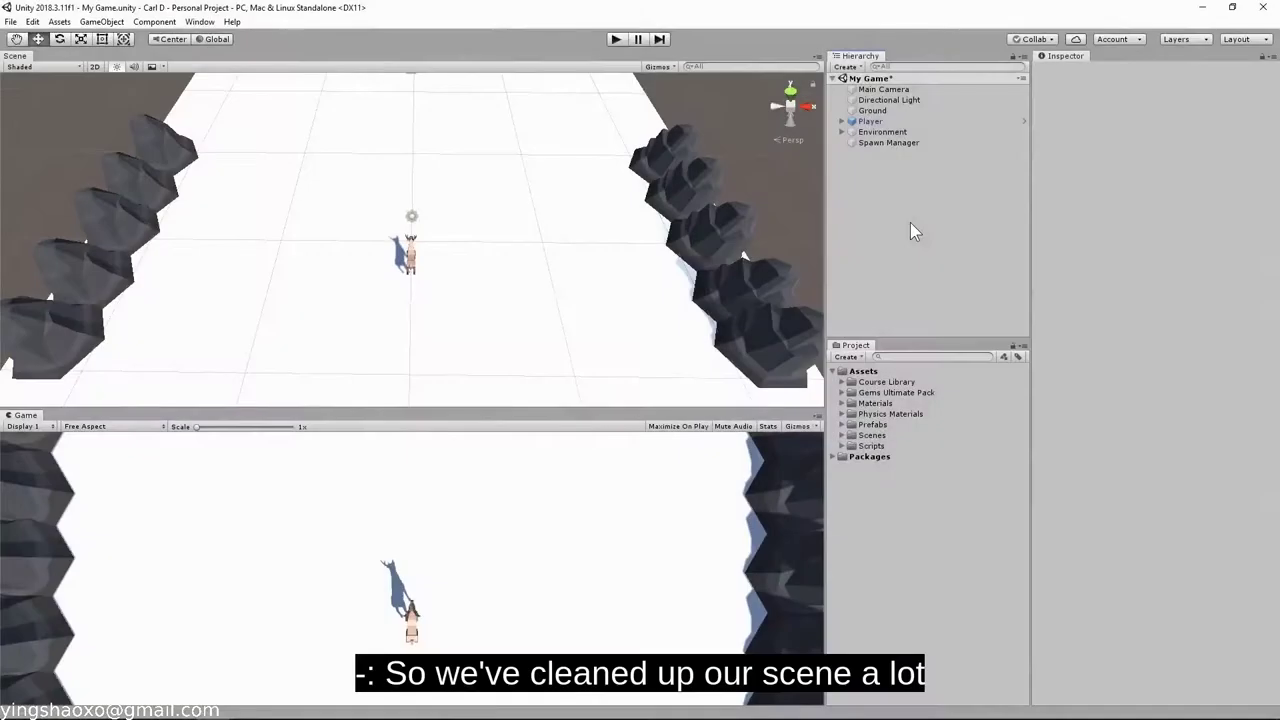
left_click(842, 392)
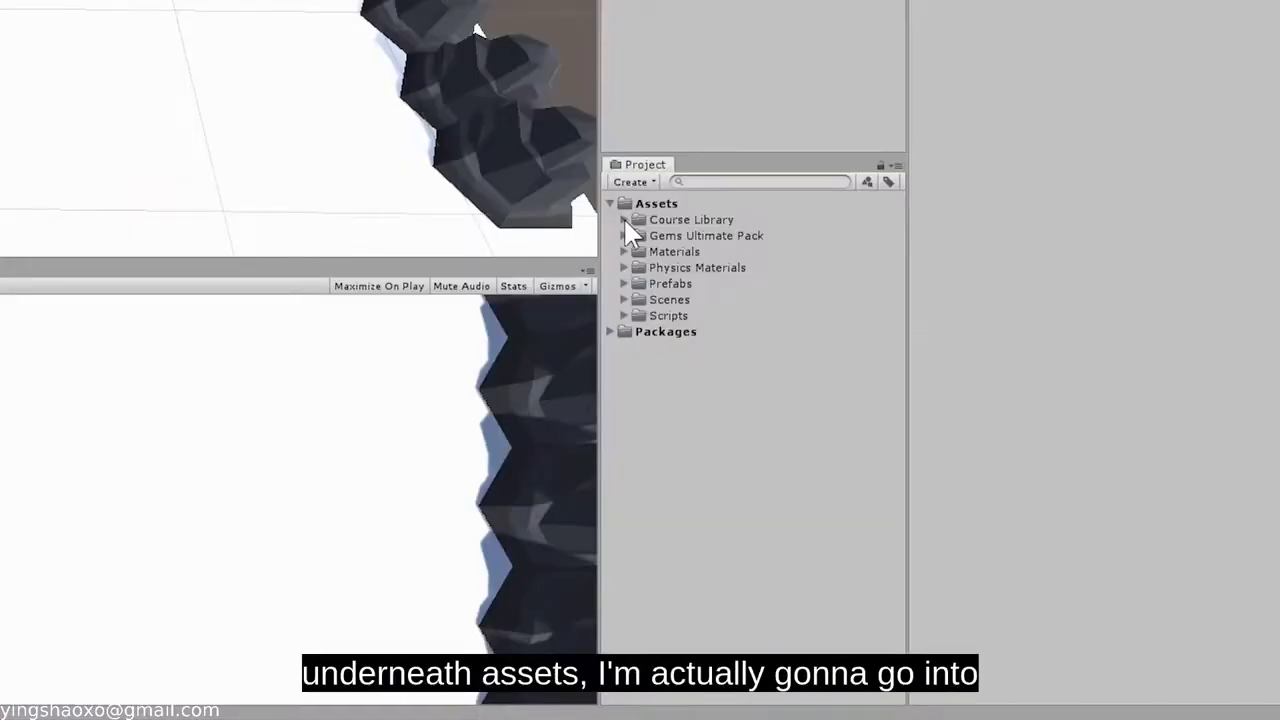
left_click(624, 219)
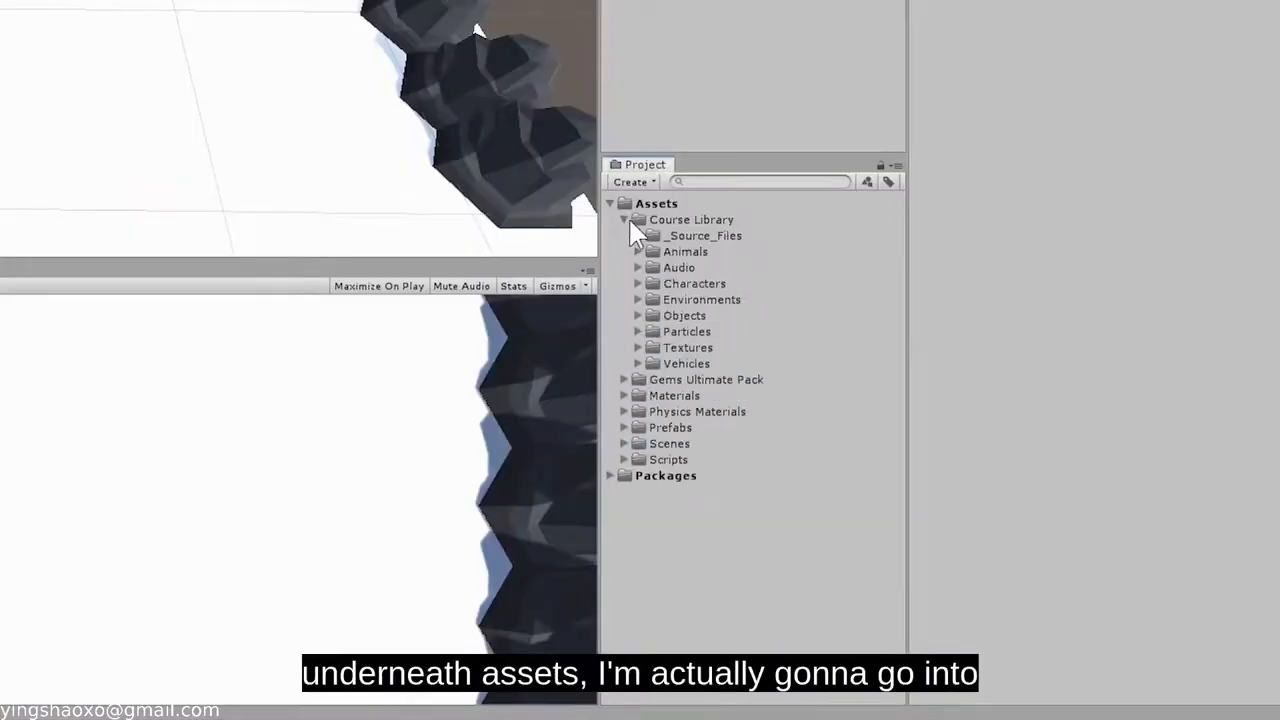
left_click(638, 347)
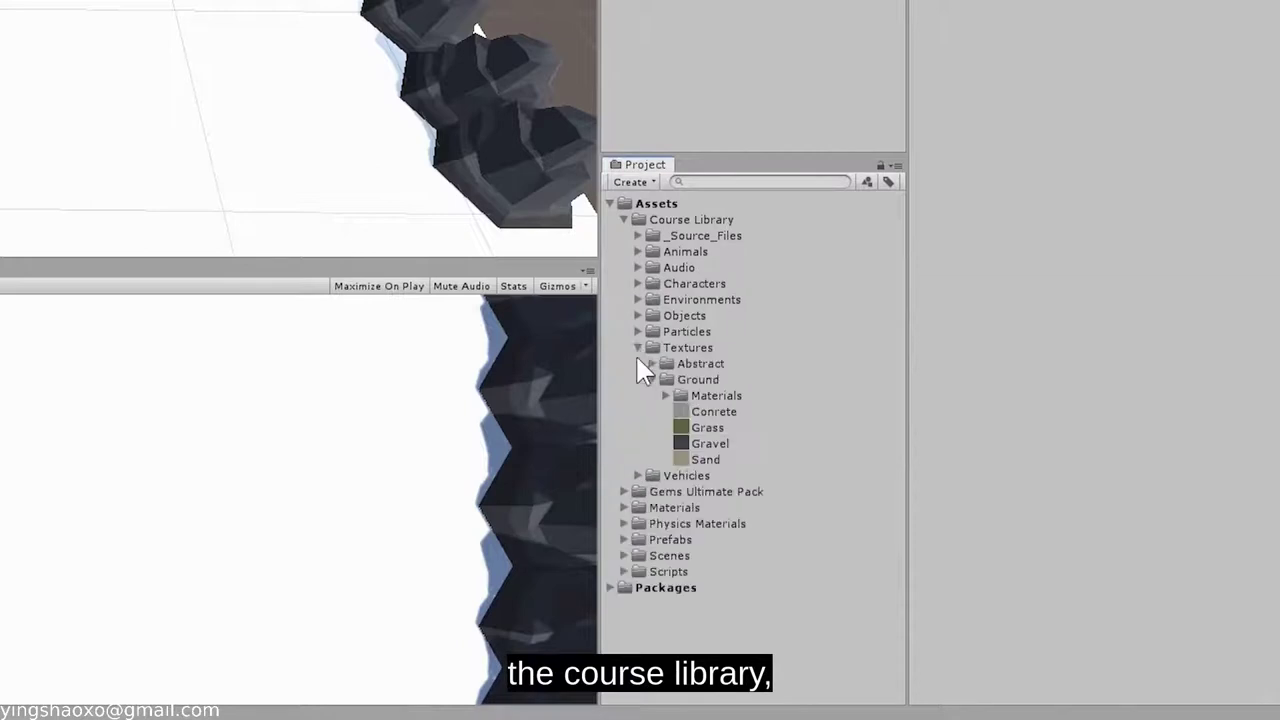
left_click(708, 428)
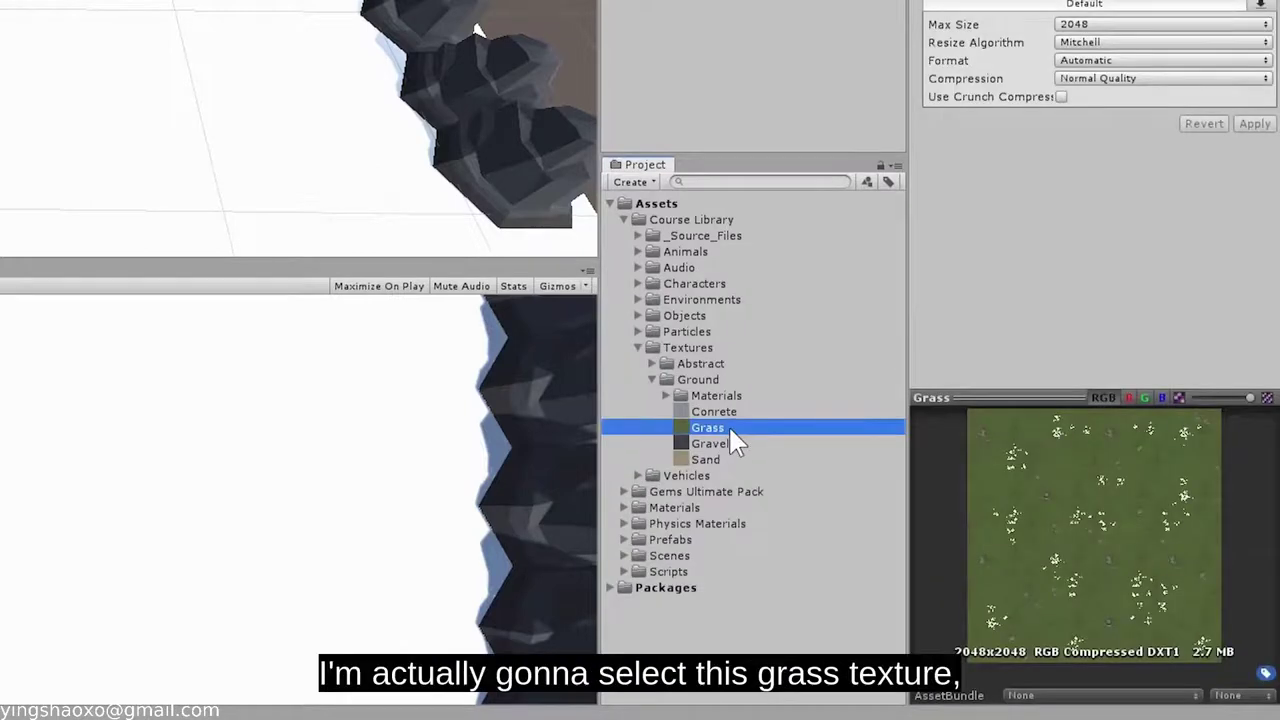
left_click_drag(727, 425, 203, 105)
left_click_drag(112, 105, 384, 105)
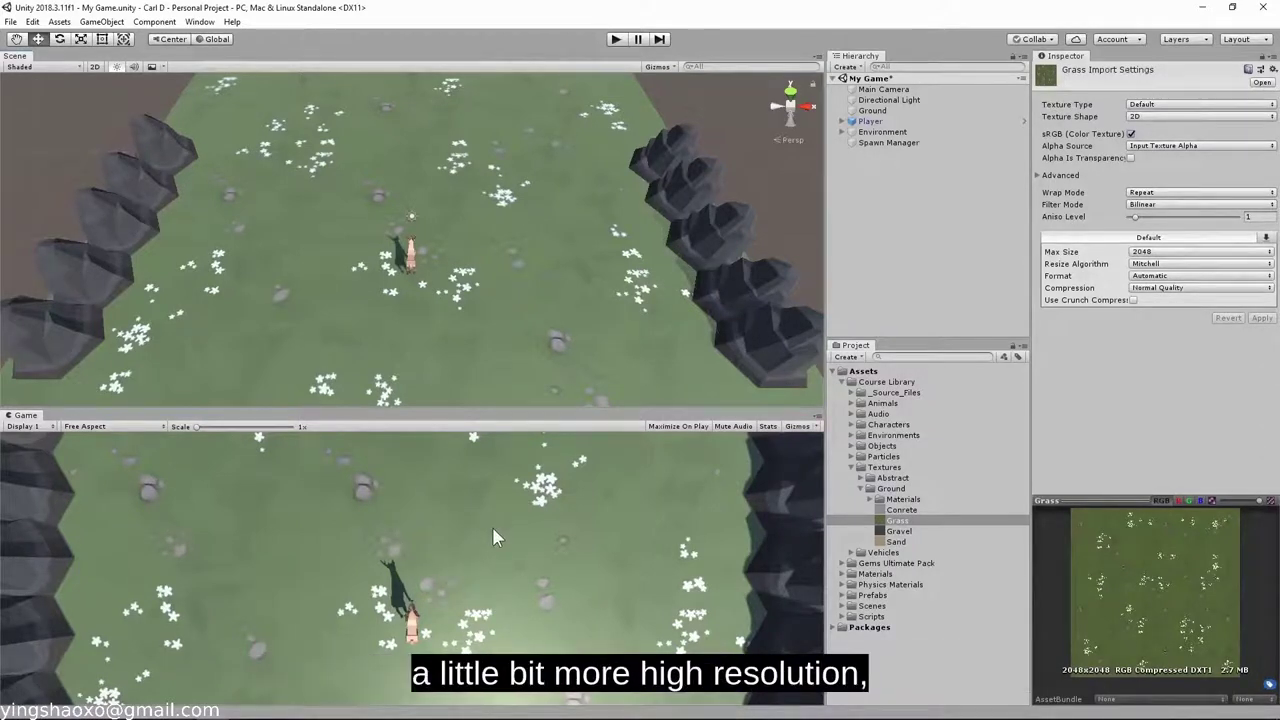
Step: Open the Grass material in the Materials subfolder of the Course Library's ground textures
left_click(875, 519)
left_click(872, 499)
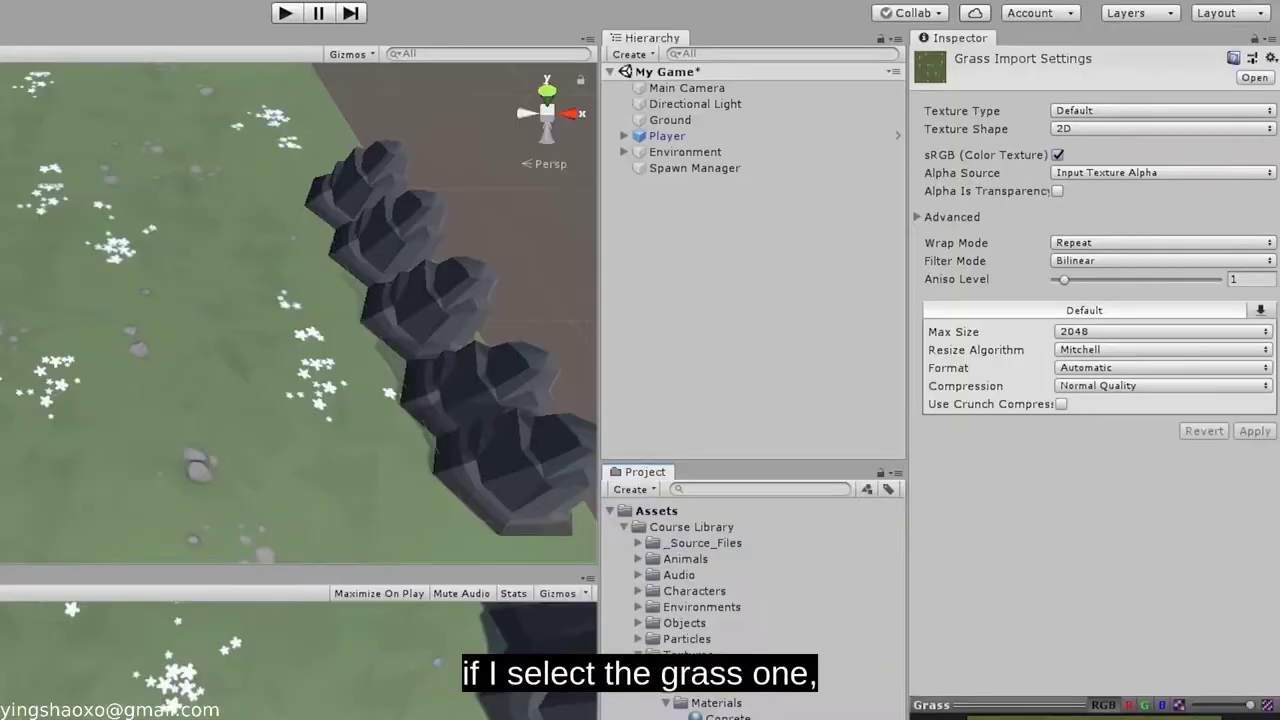
left_click(906, 521)
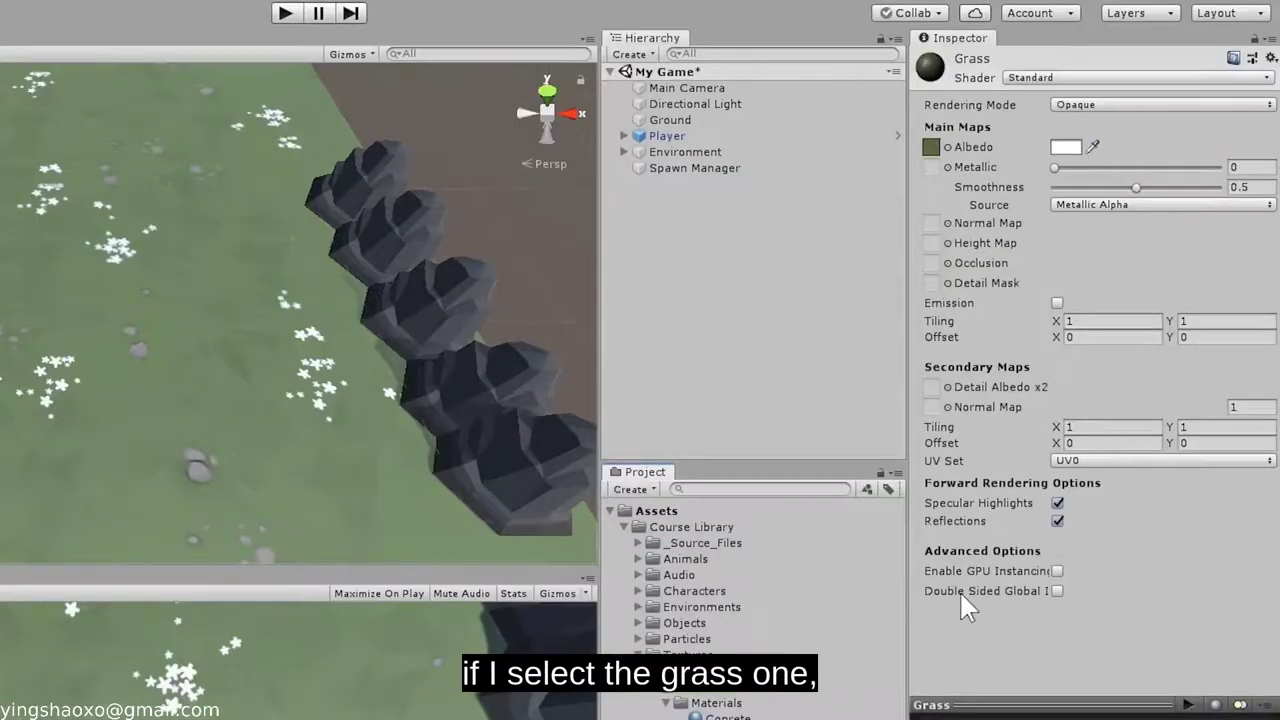
Step: Try a main map tiling of 25 on X and 25 on Y for the Grass material
left_click(1100, 324)
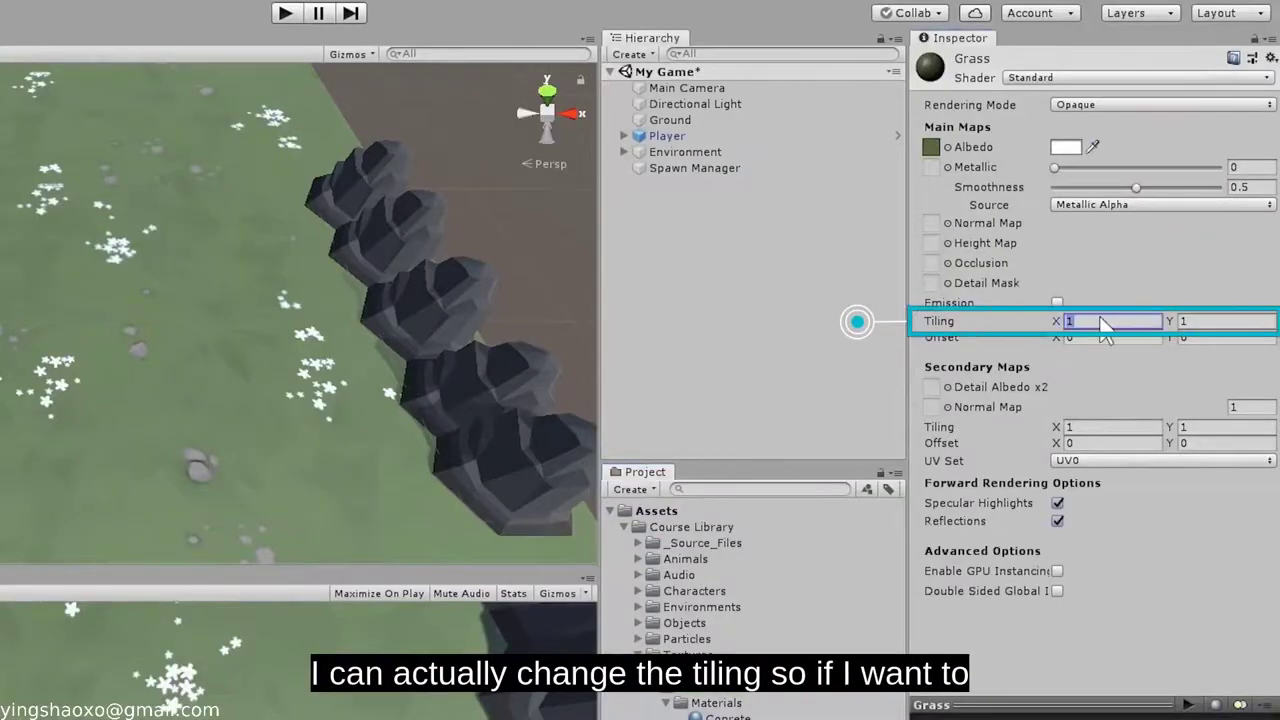
type("25")
left_click(1198, 321)
type("25")
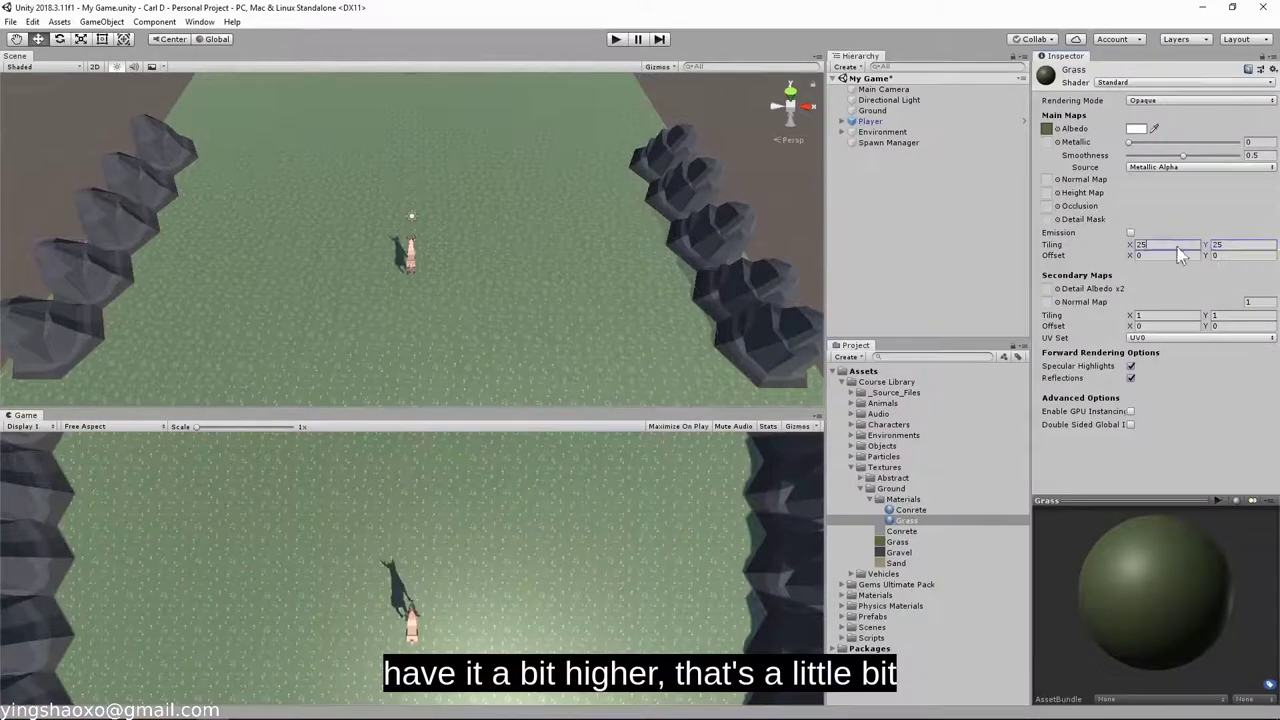
Step: Set the Grass material's main map tiling to 3 on X and Y and turn off Specular Highlights and Reflections
double_click(1178, 245)
type("4")
key("Tab")
type("4")
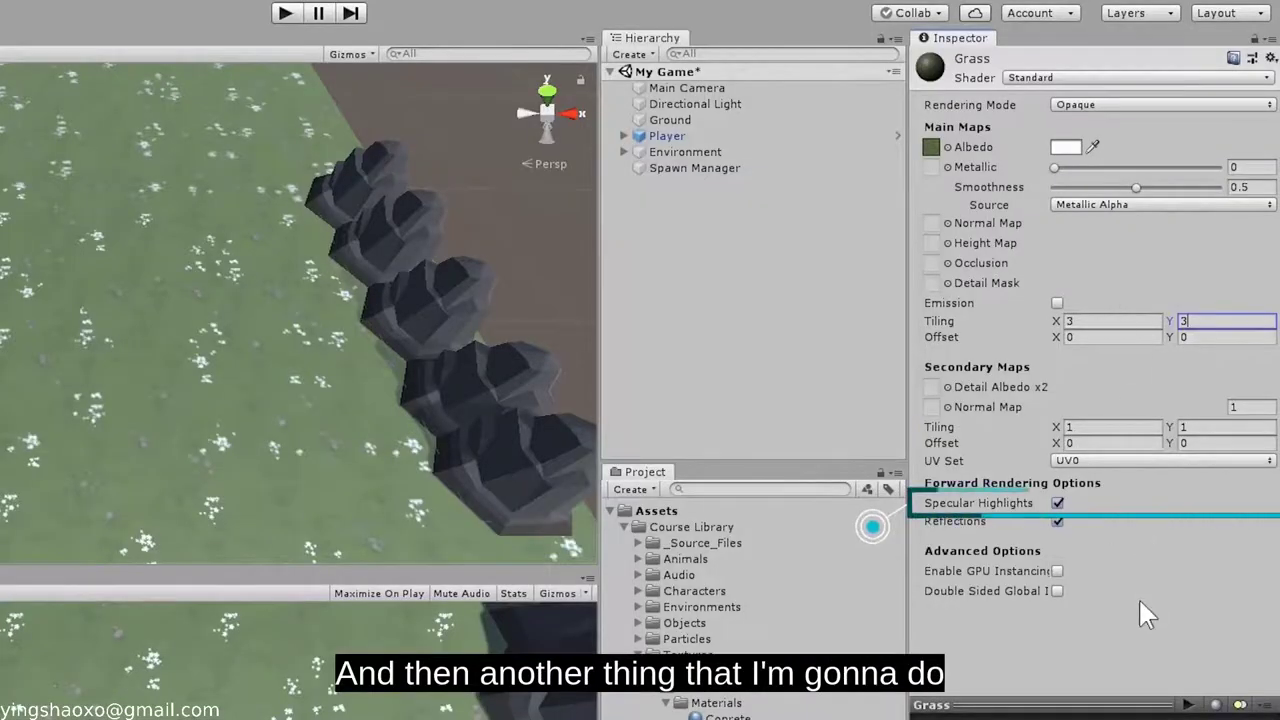
left_click(1058, 503)
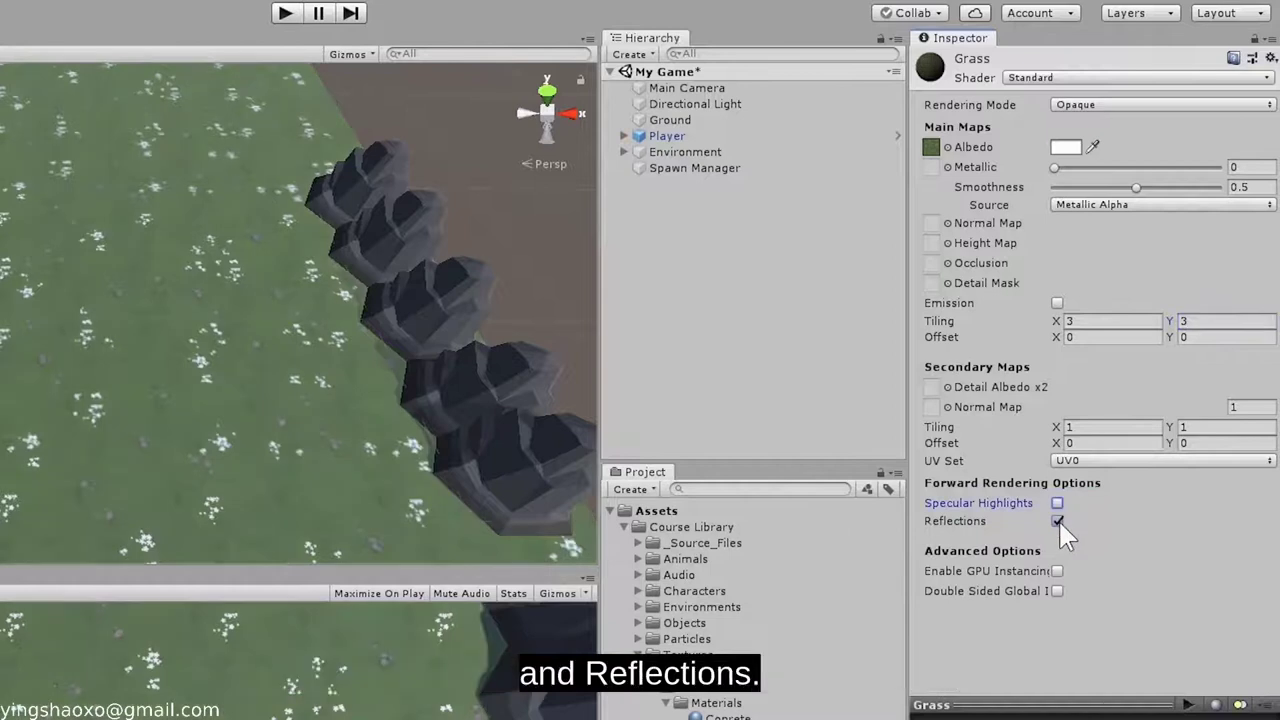
left_click(1058, 521)
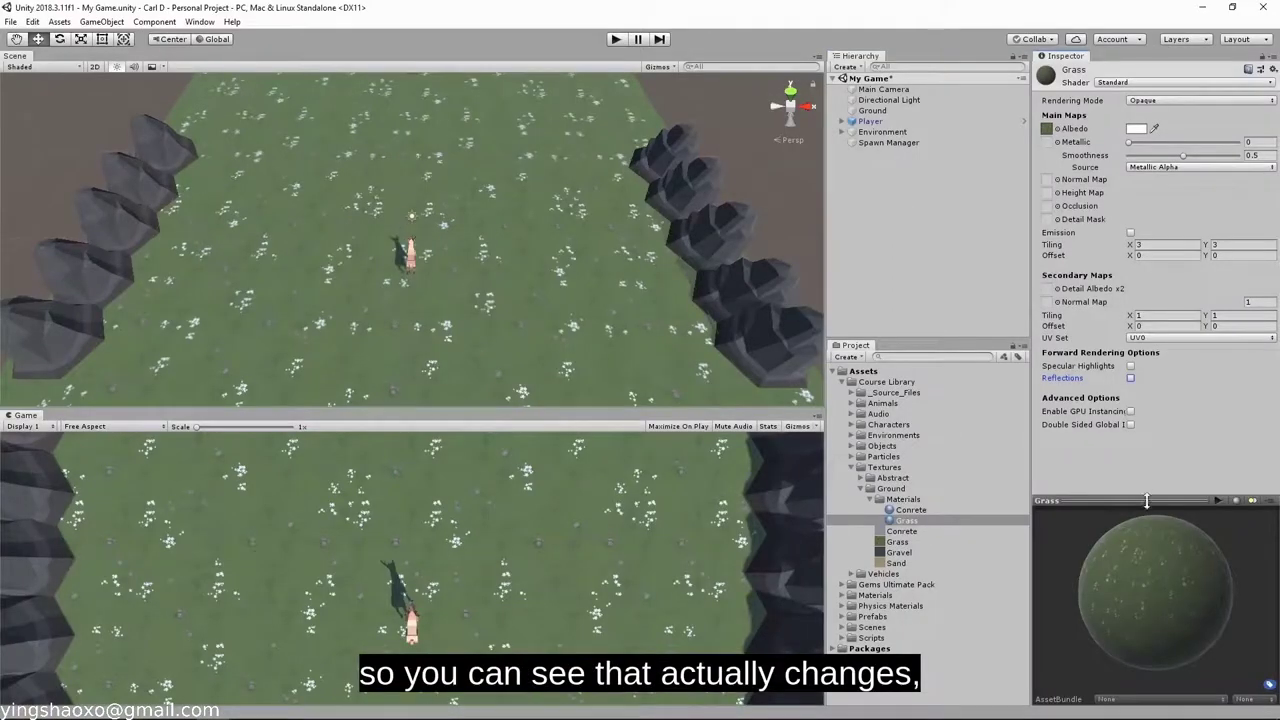
Step: Inspect the grass ground from several angles in the scene and play-test the game
left_click_drag(371, 380, 505, 312, "alt")
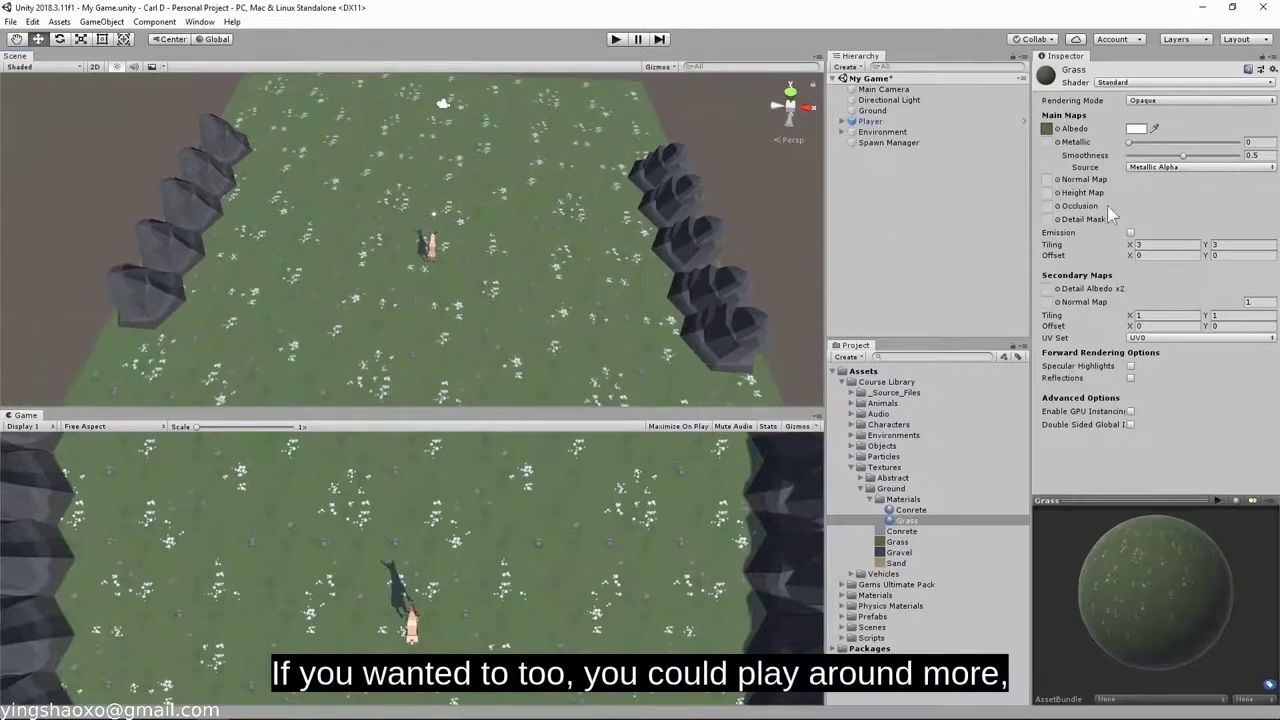
left_click_drag(570, 302, 603, 130, "alt")
left_click(616, 40)
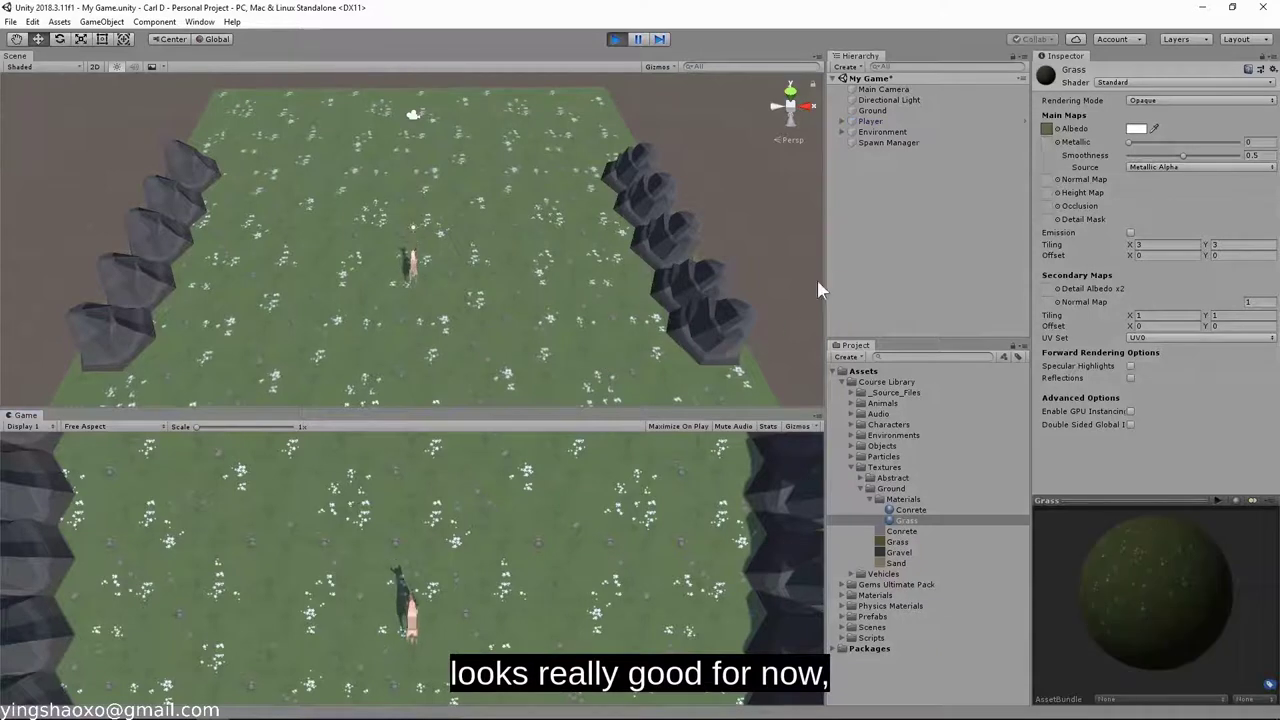
key("d")
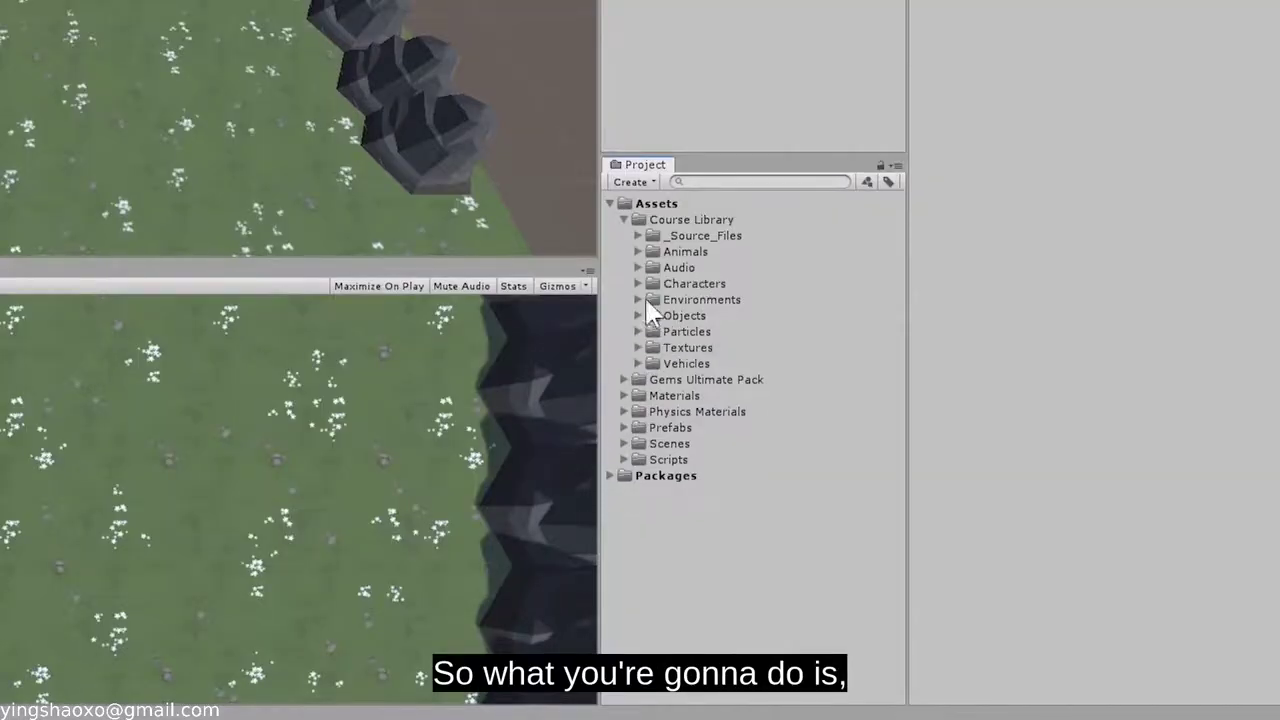
Step: Browse the Course Library's textures and environments, previewing the city, nature and town backgrounds as alternatives
left_click(634, 350)
left_click(652, 363)
left_click(652, 363)
left_click(637, 299)
left_click(666, 315)
left_click(700, 332)
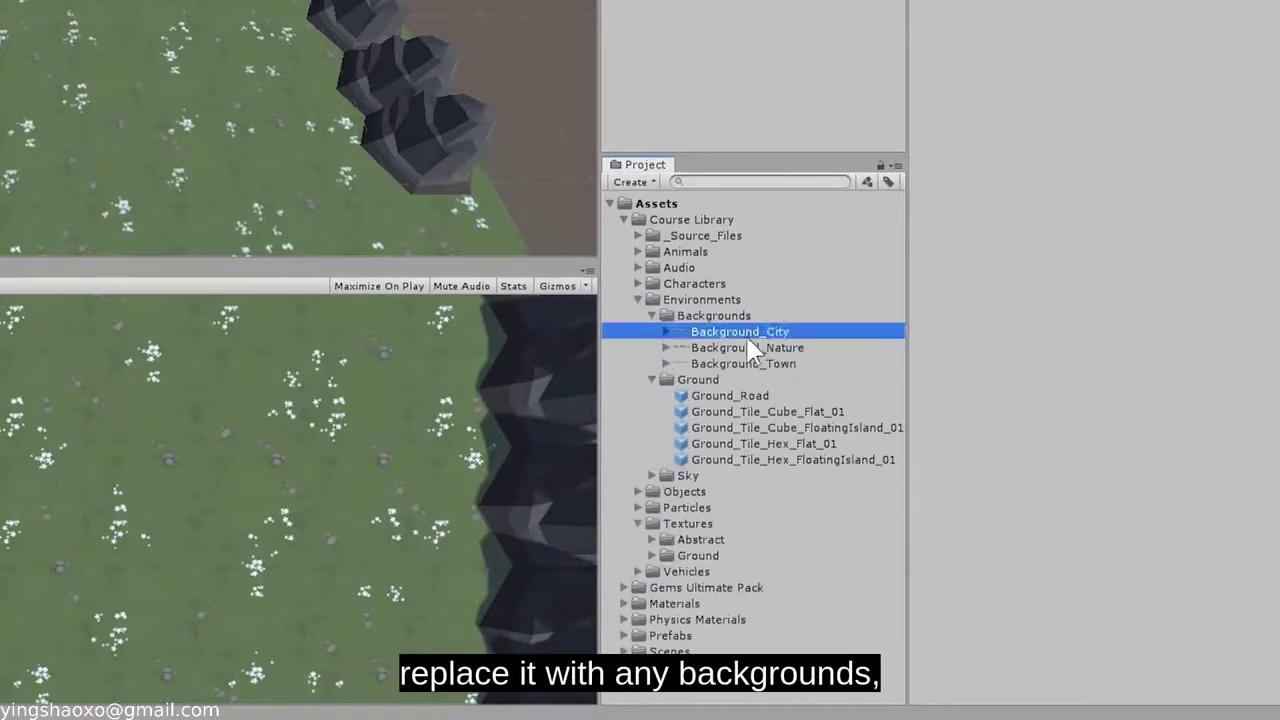
key("Down")
key("Down")
left_click(652, 315)
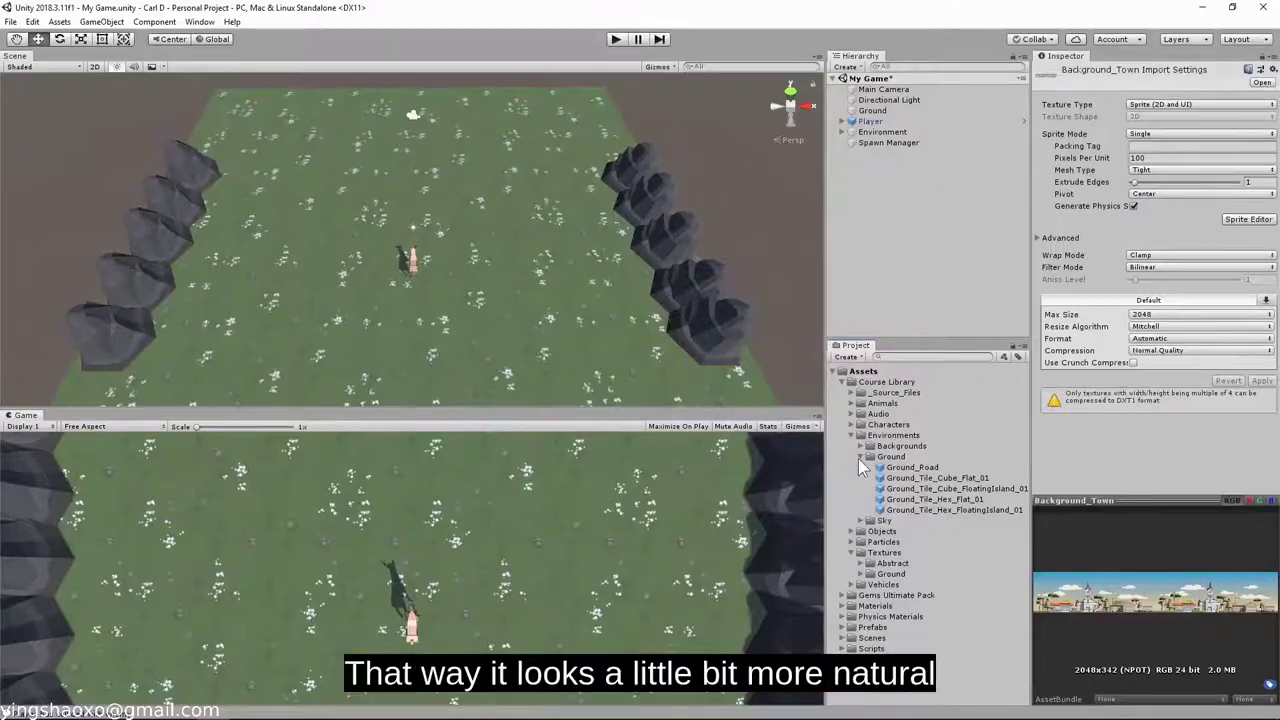
left_click(861, 457)
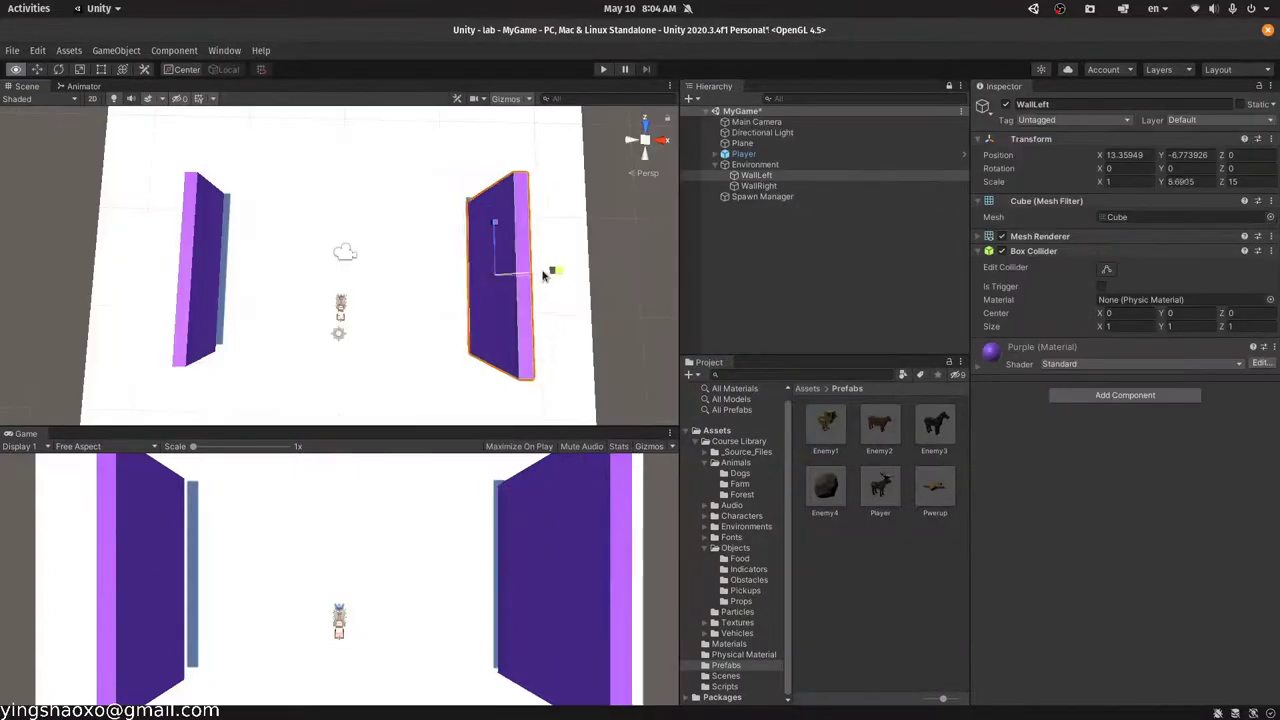
Step: In the own MyGame project, apply the Grass texture from the Course Library's ground textures to the Plane
left_click(742, 643)
left_click_drag(935, 425, 420, 340)
left_click(721, 412)
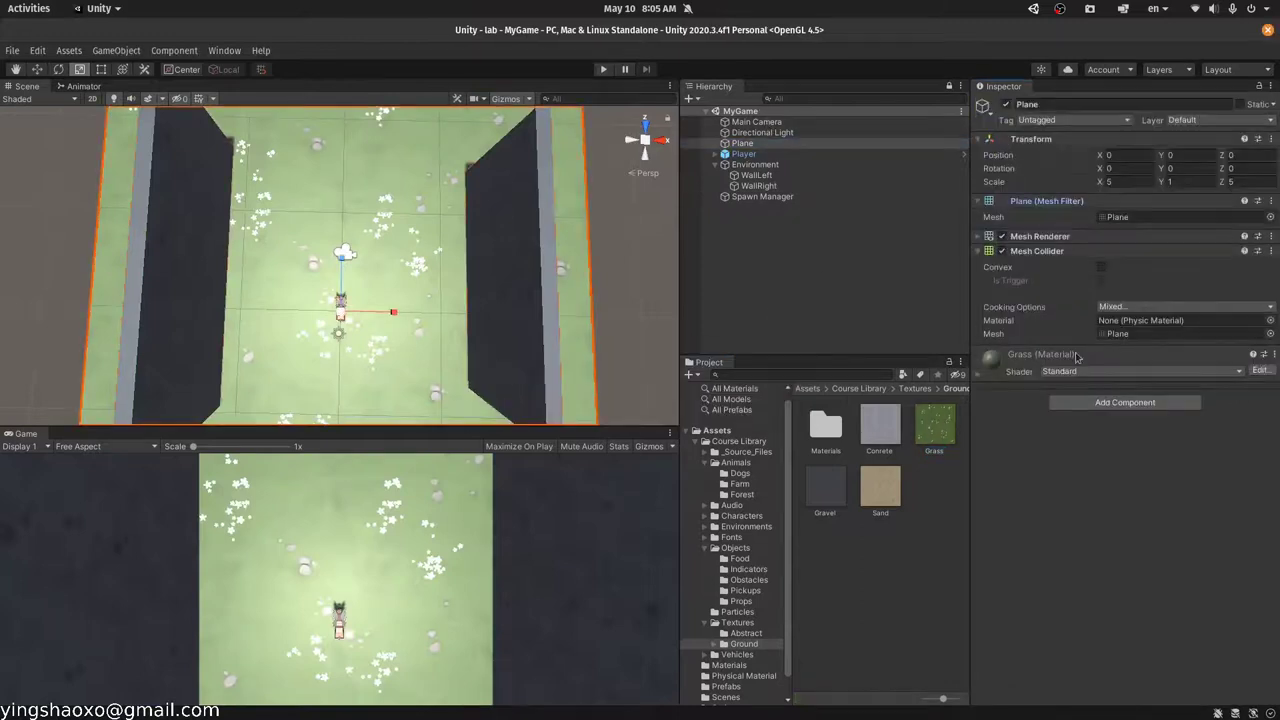
Step: Check the Main Camera, WallLeft and WallRight objects and play-test the game
left_click(756, 121)
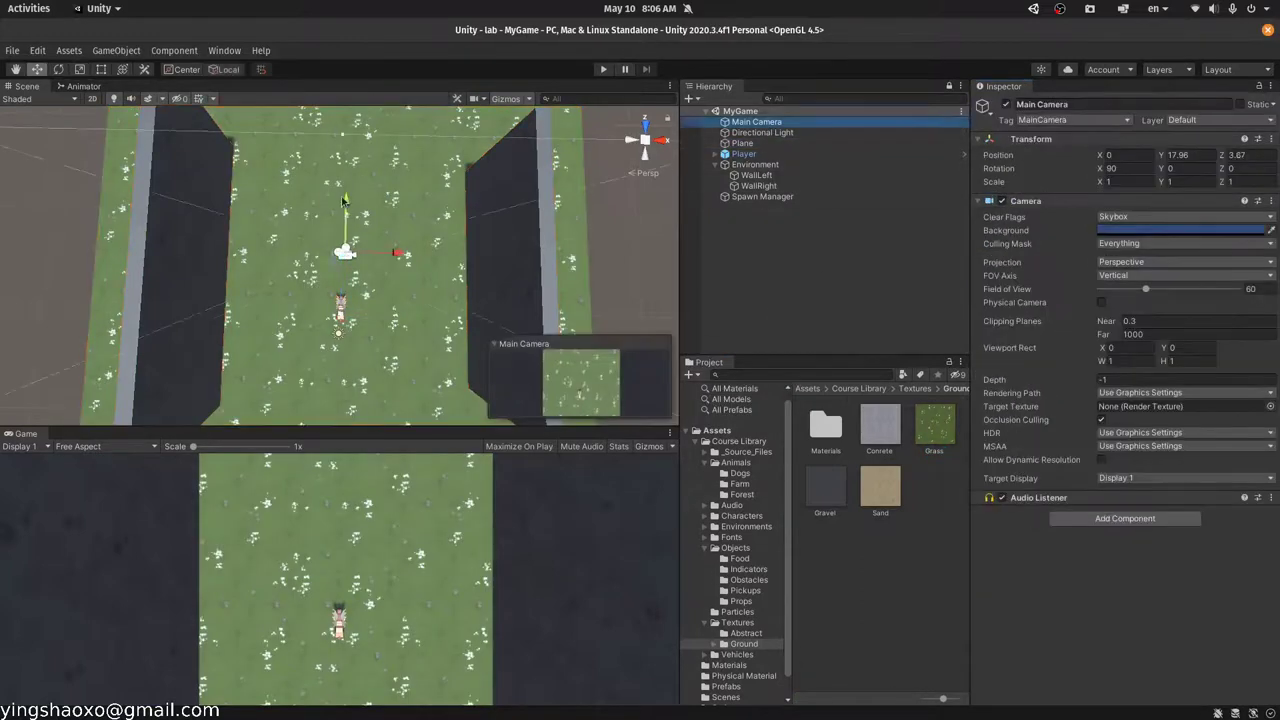
left_click(756, 175)
left_click(758, 186)
key("ctrl+p")
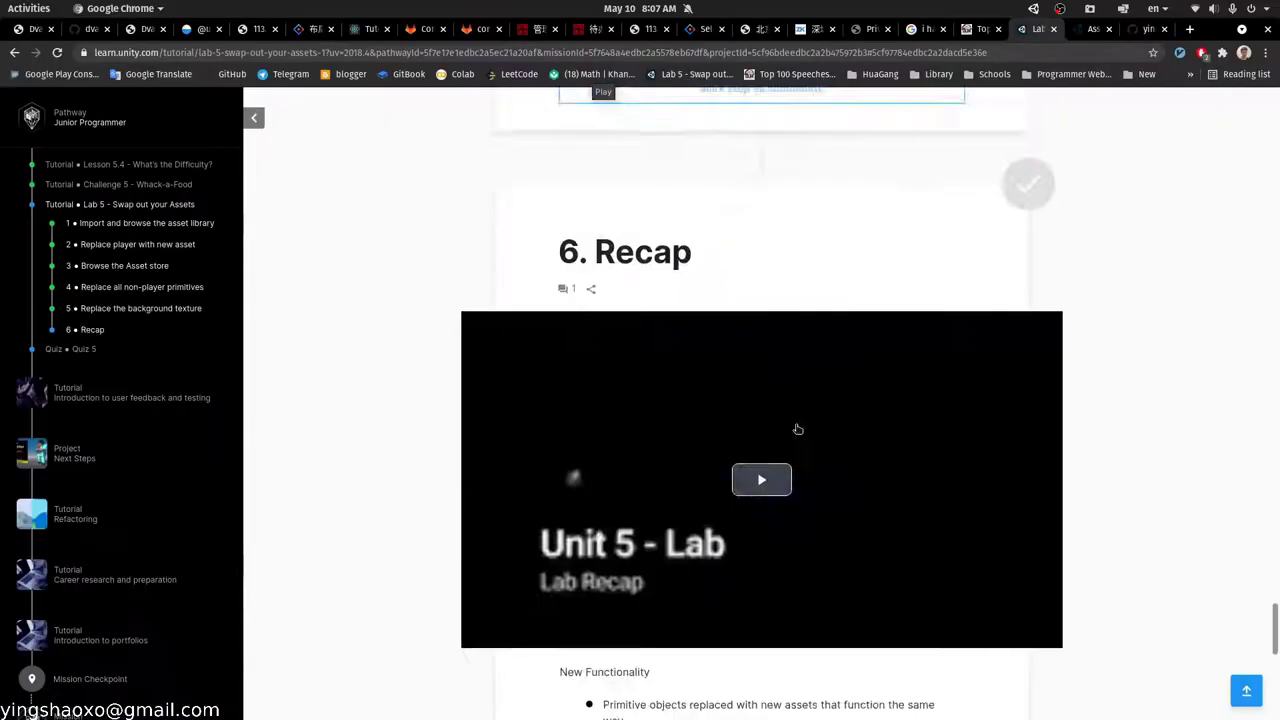
Step: Play the Lab Recap video, inspect the finished scene from different angles and start a play test
double_click(798, 429)
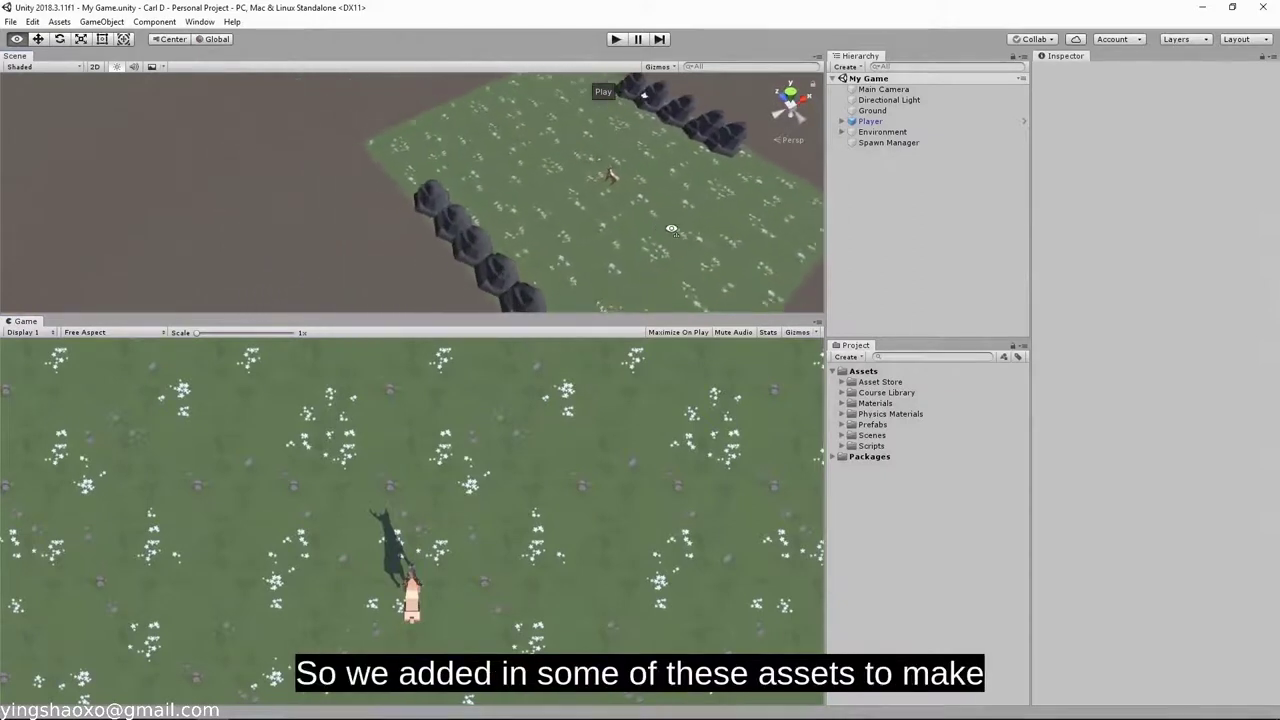
left_click_drag(808, 184, 712, 197, "alt")
left_click_drag(489, 182, 432, 575, "alt")
left_click_drag(627, 181, 361, 208, "alt")
left_click(615, 39)
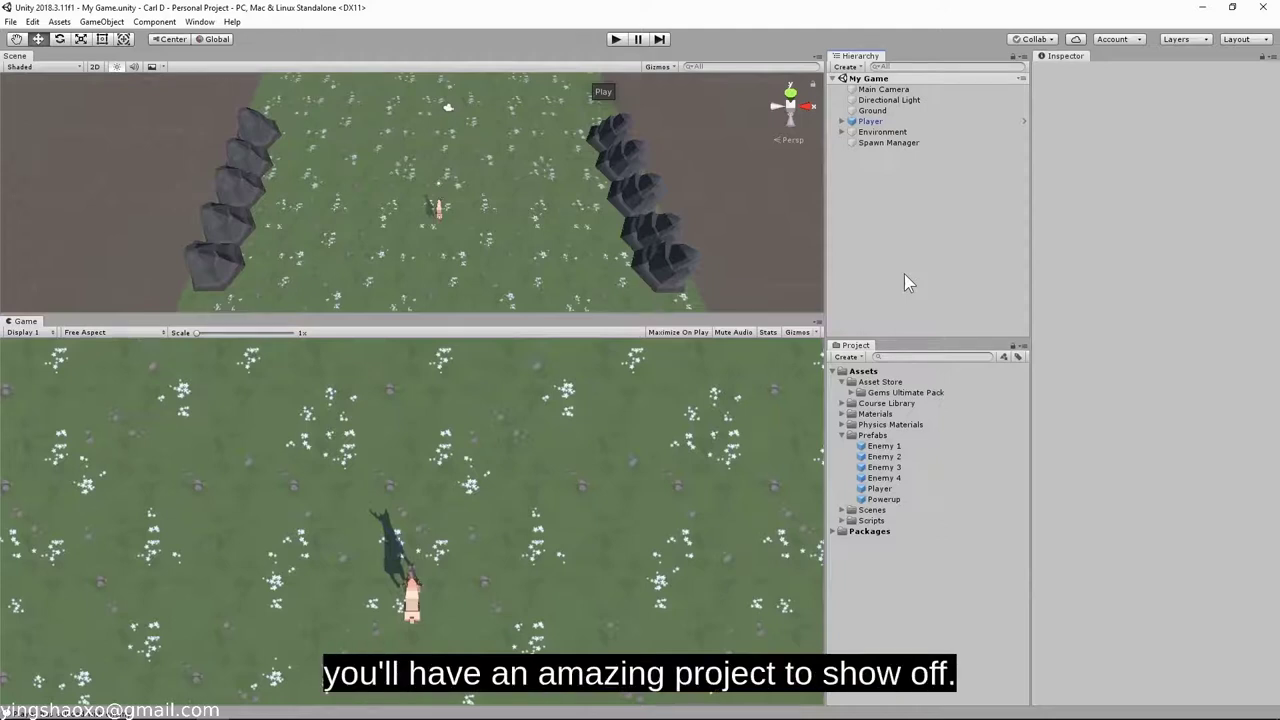
Step: Leave the full-screen recap video and mark the Recap step of Lab 5 as complete
key("Escape")
scroll(971, 320, "down", 4)
left_click(860, 521)
scroll(1020, 486, "down", 3)
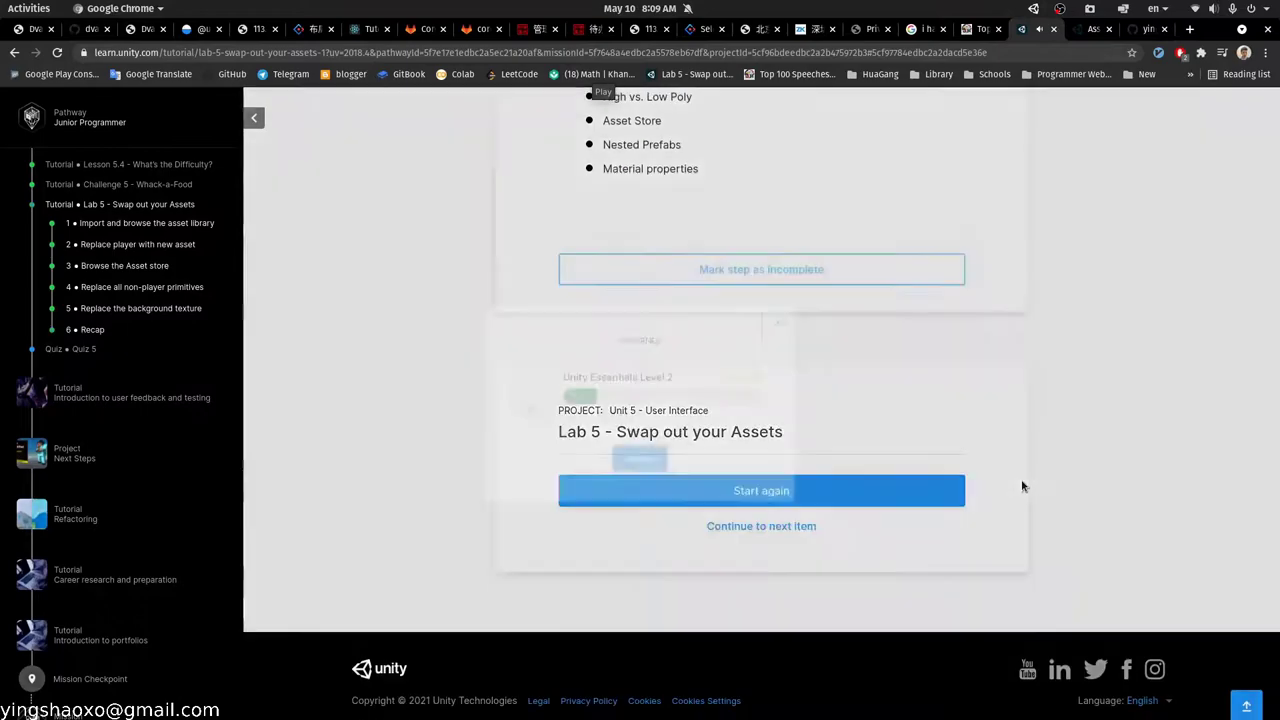
Step: In Unity, reposition the Main Camera to Y 13.48 and Z -2.29 with an X rotation of 68.828, and enlarge the Game view
key("alt+Tab")
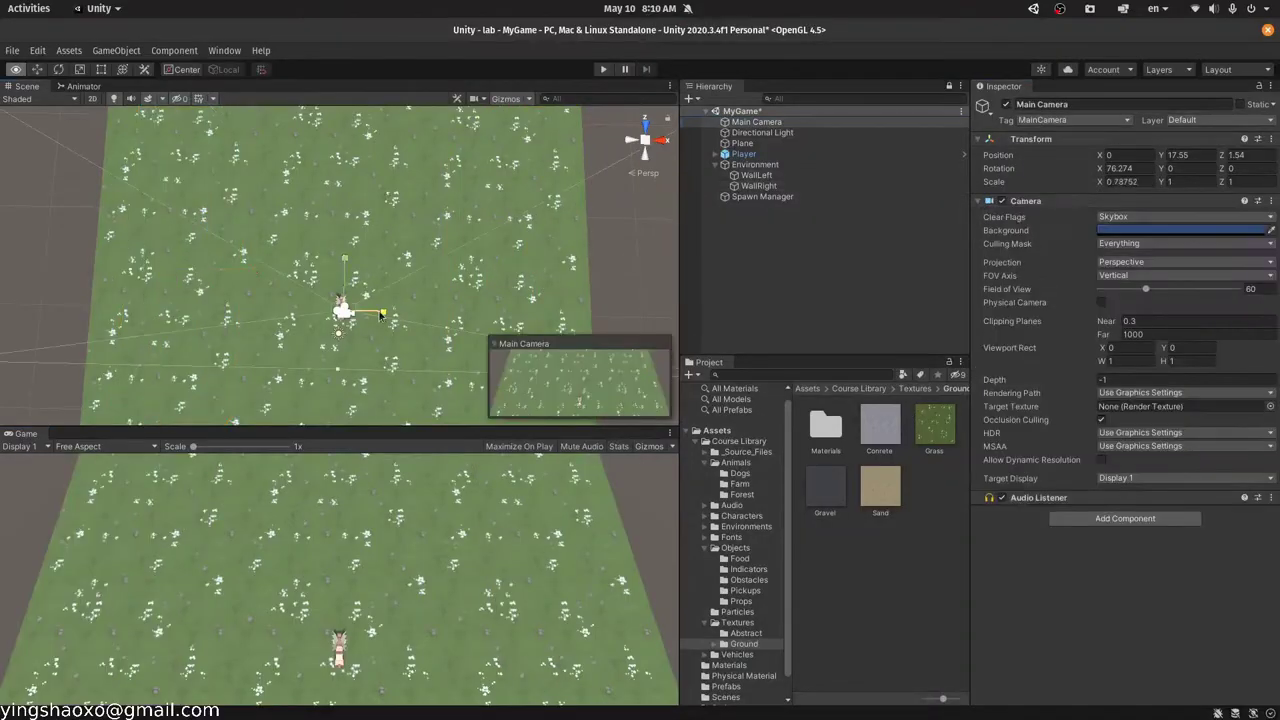
key("w")
left_click_drag(381, 314, 300, 250, "alt")
left_click_drag(371, 429, 371, 356)
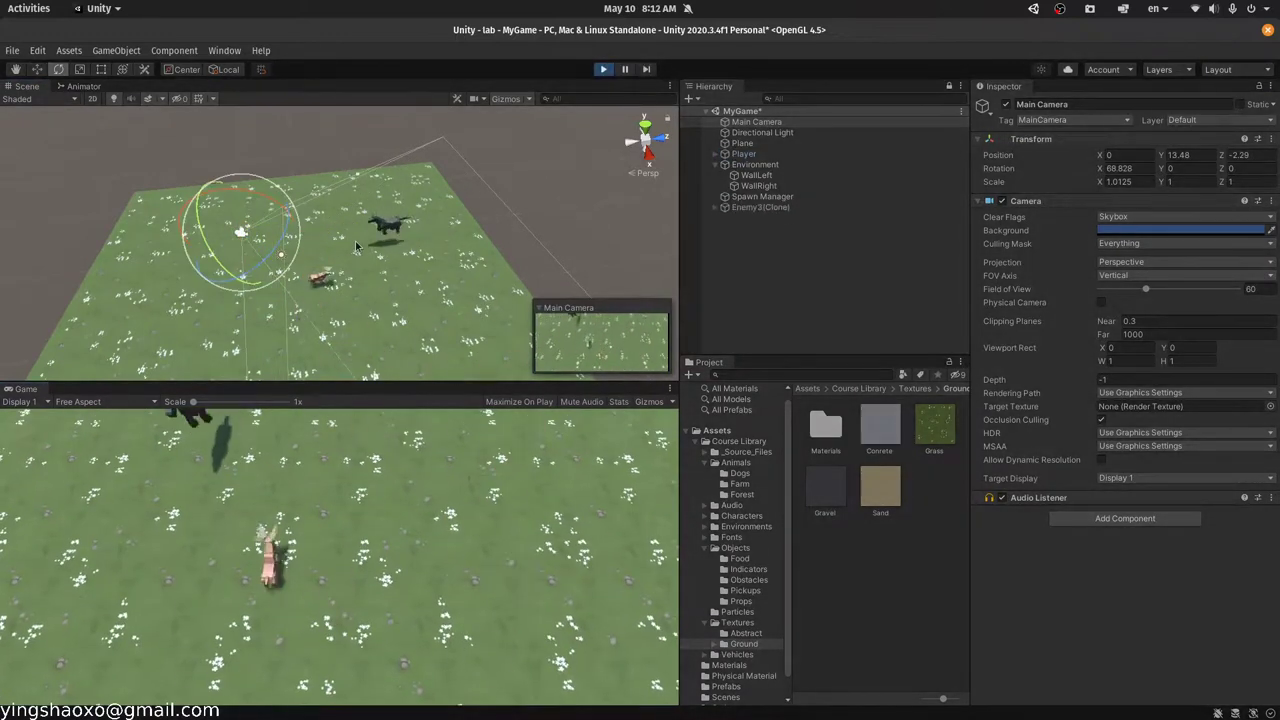
Step: Play-test the game, moving the player in all directions among the spawning enemies and star power-ups
key("Left")
key("Right")
key("Right")
key("Left")
key("Down")
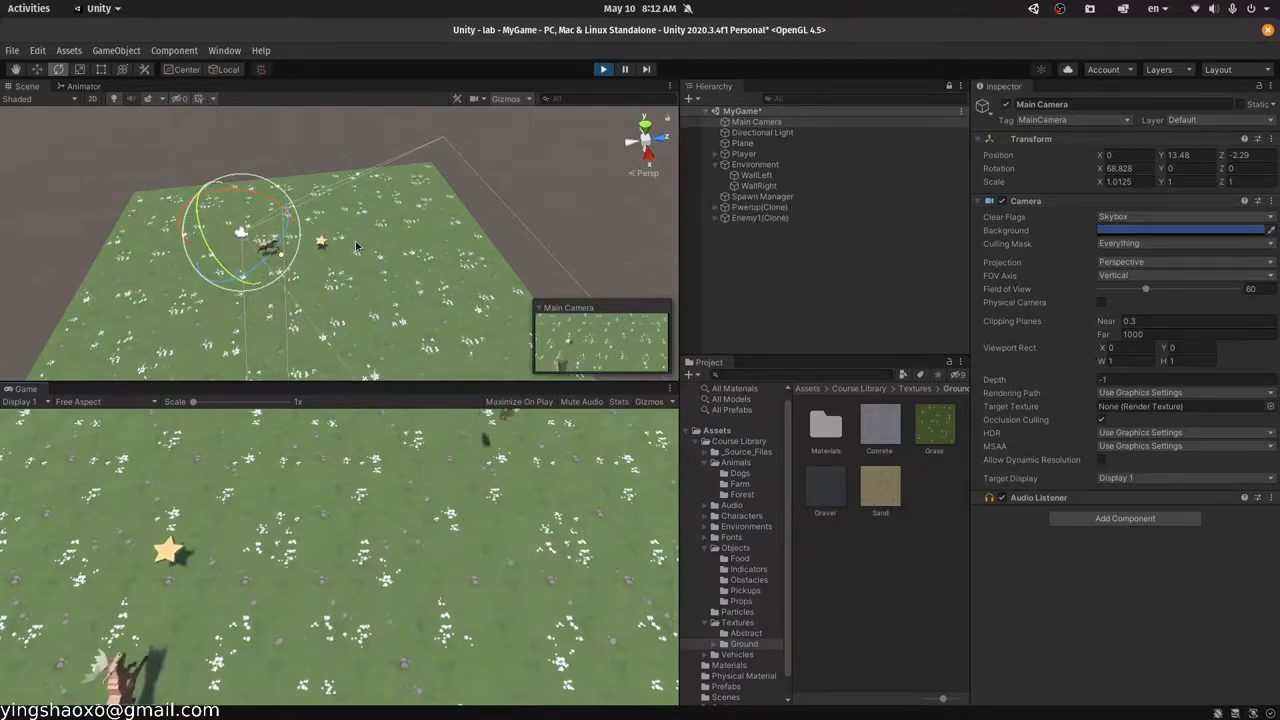
key("Up")
key("Right")
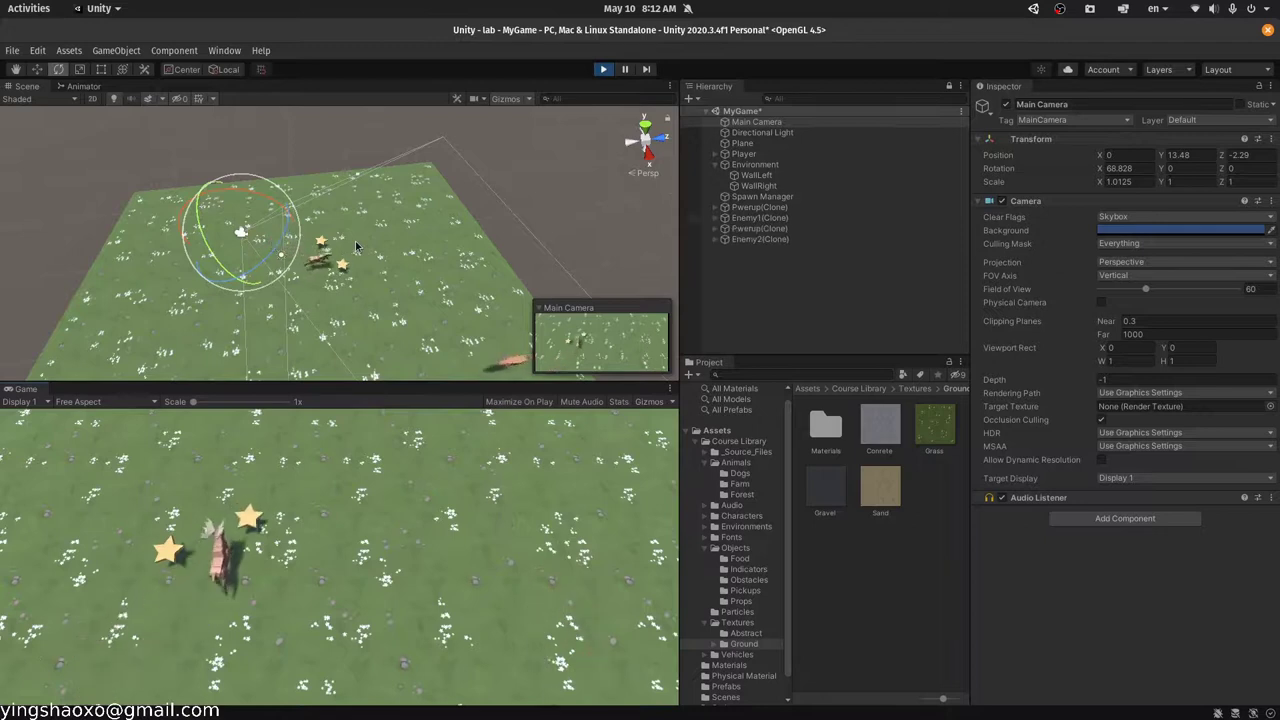
key("Right")
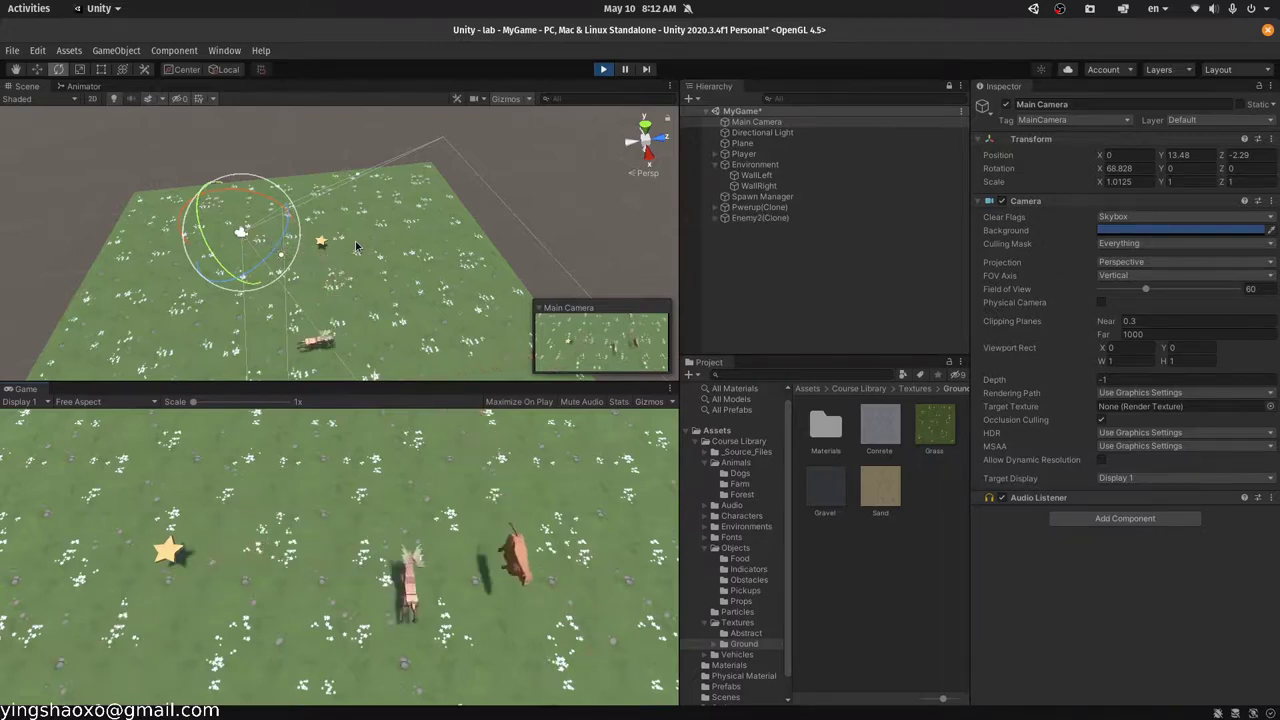
key("Up")
key("Left")
key("Left")
key("Down")
key("Left")
key("Right")
key("Up")
key("Left")
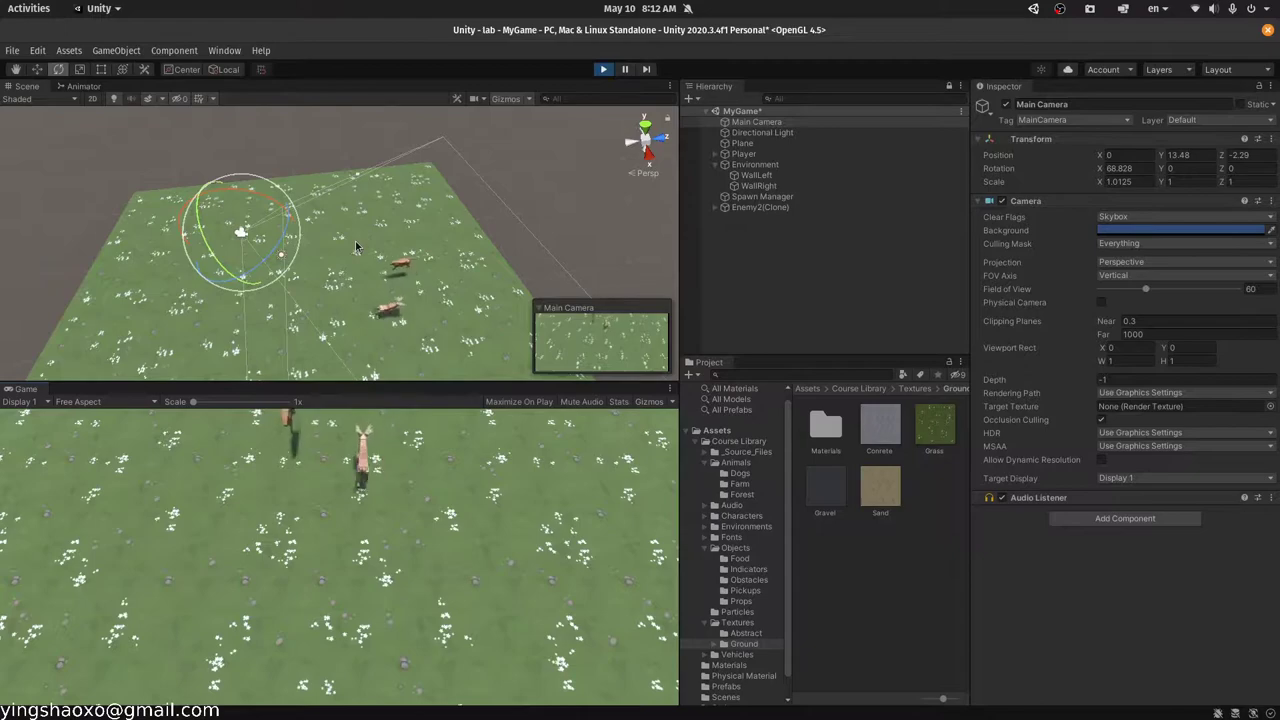
Step: Switch to Chrome and look over the Quiz 5 page and the remaining items in the Junior Programmer pathway
key("alt+Tab")
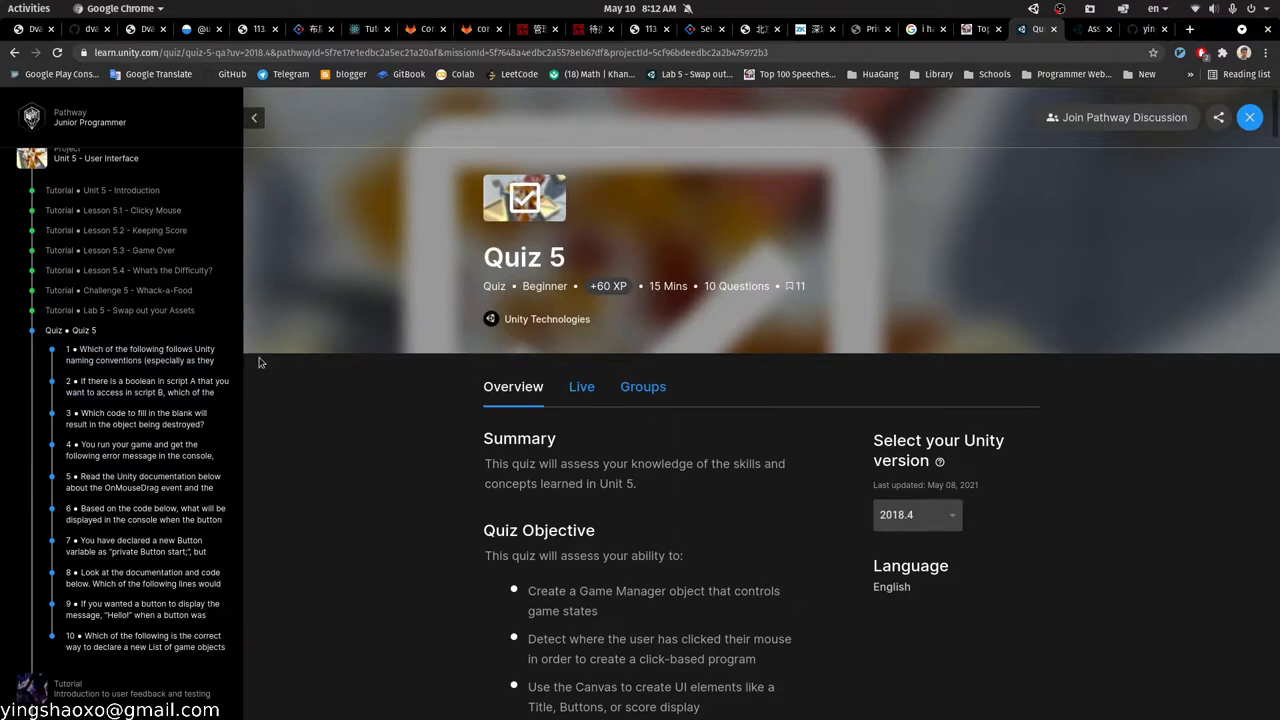
scroll(290, 420, "down", 3)
scroll(178, 426, "down", 5)
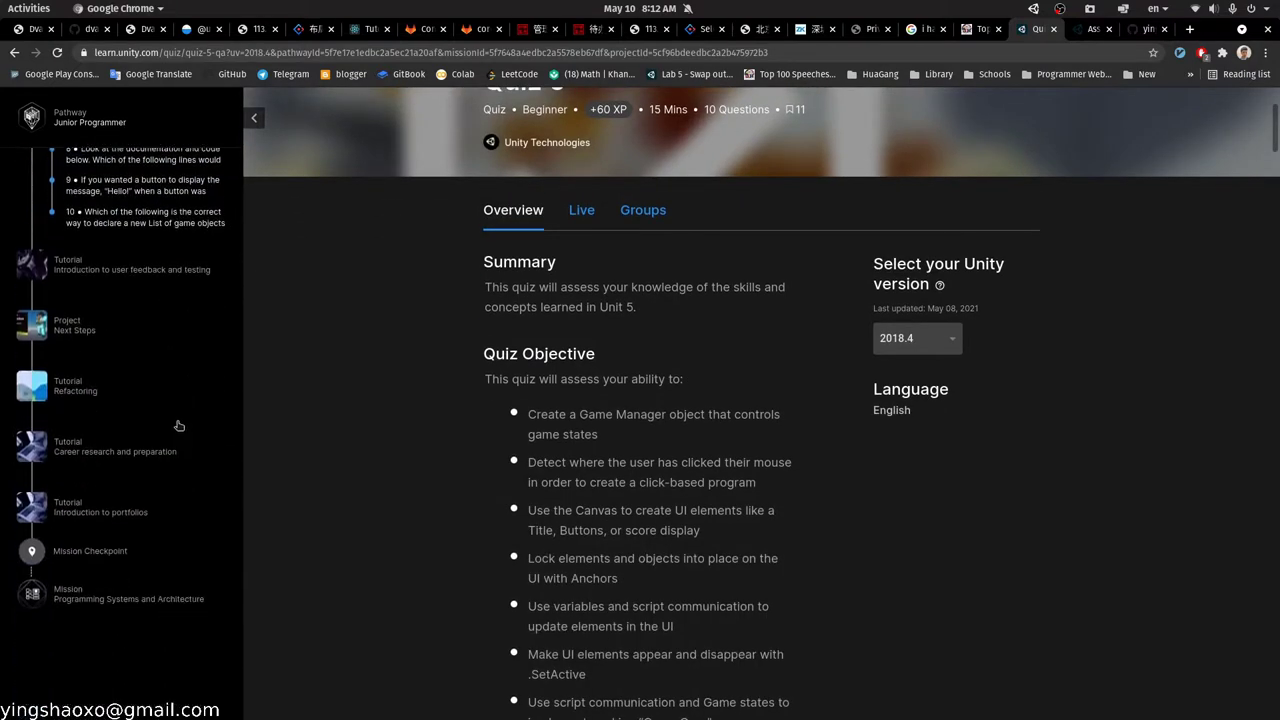
scroll(190, 434, "down", 2)
scroll(328, 463, "up", 3)
scroll(165, 405, "up", 3)
scroll(165, 405, "up", 5)
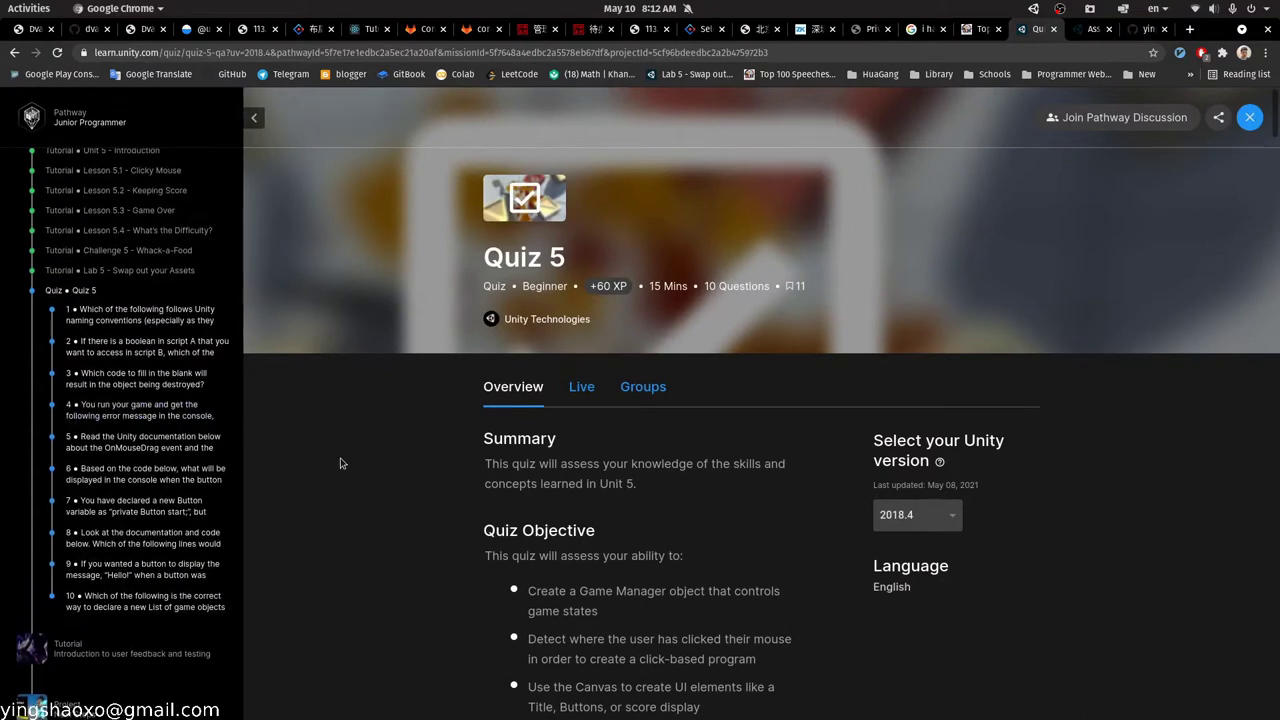